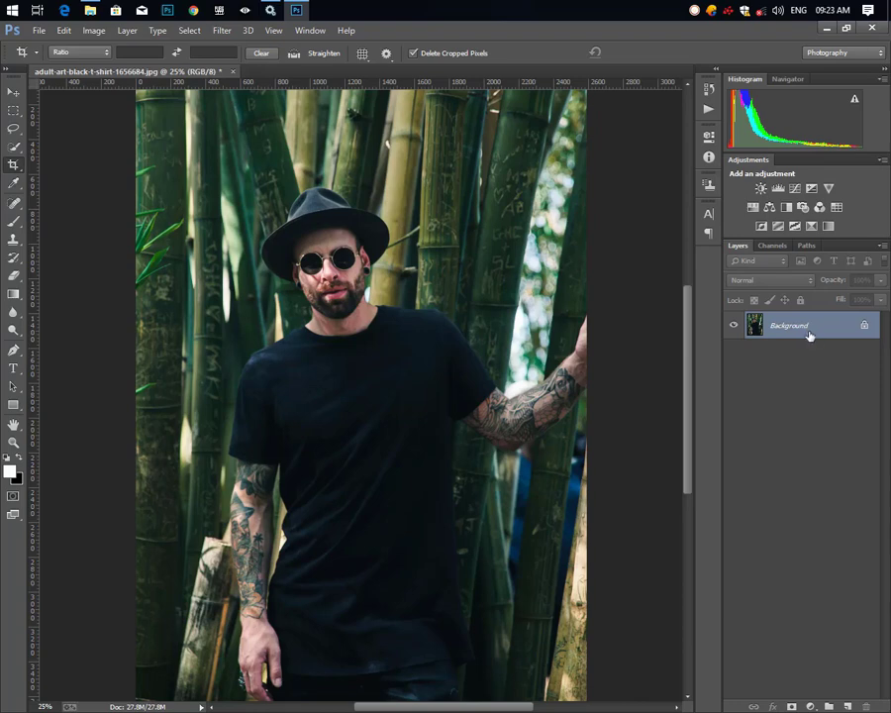
# - Zoom out and duplicate the portrait's Background layer as Layer 1
pyautogui.hotkey('ctrl', '-')
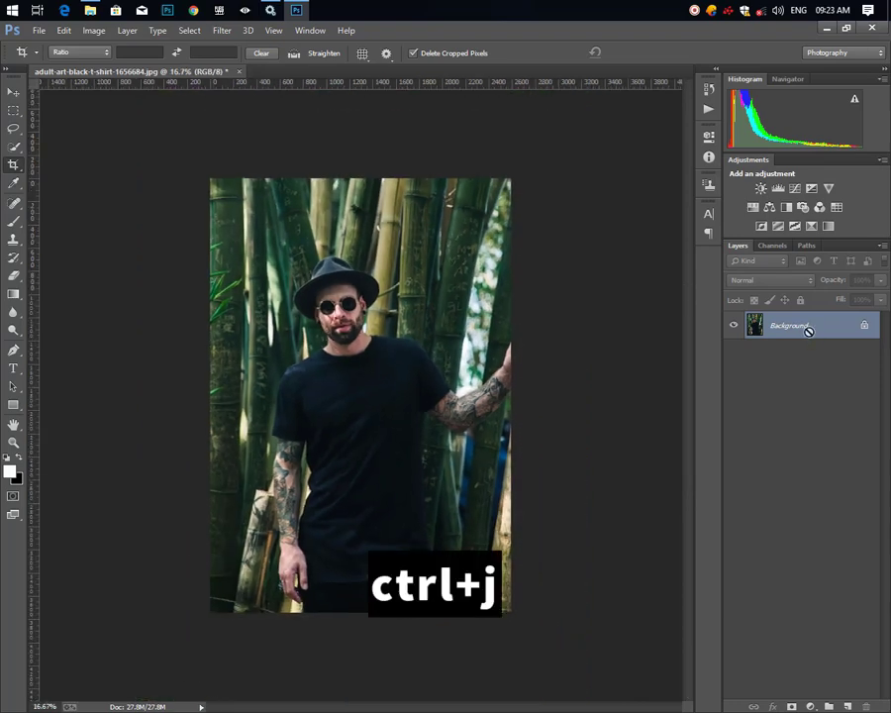
pyautogui.hotkey('ctrl', 'j')
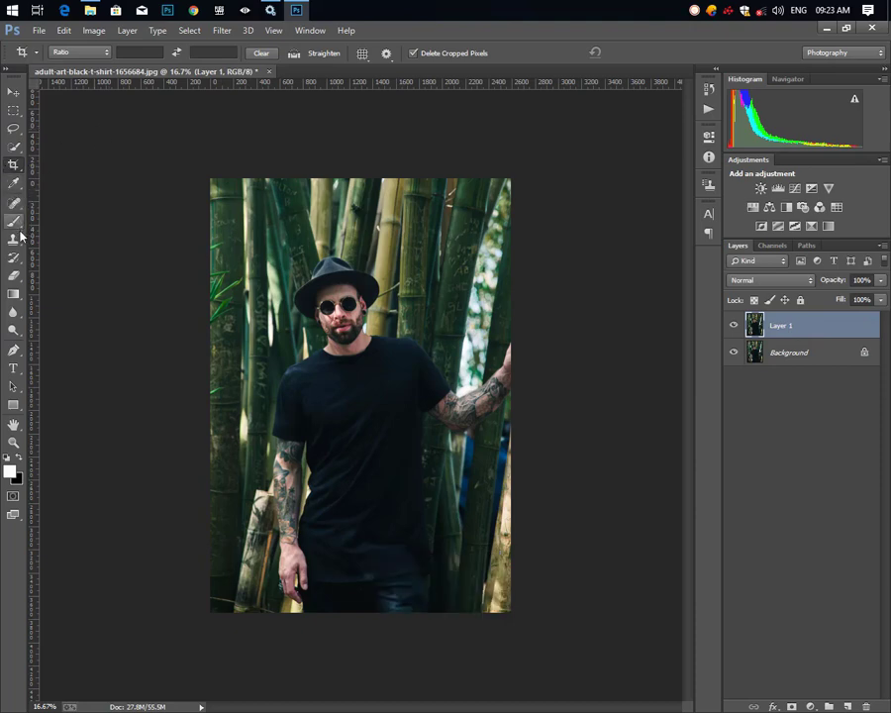
# - Quick-select the man's hat, face, beard and shirt shoulder, leaving out the neck strip
pyautogui.click(16, 149)
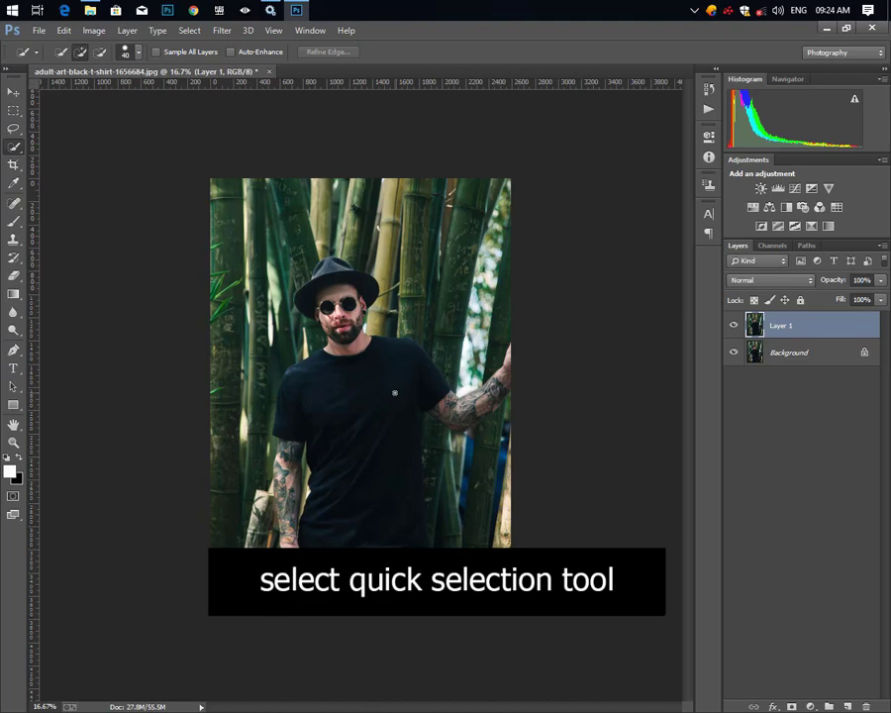
pyautogui.hotkey('ctrl', '+')
pyautogui.hotkey('ctrl', '+')
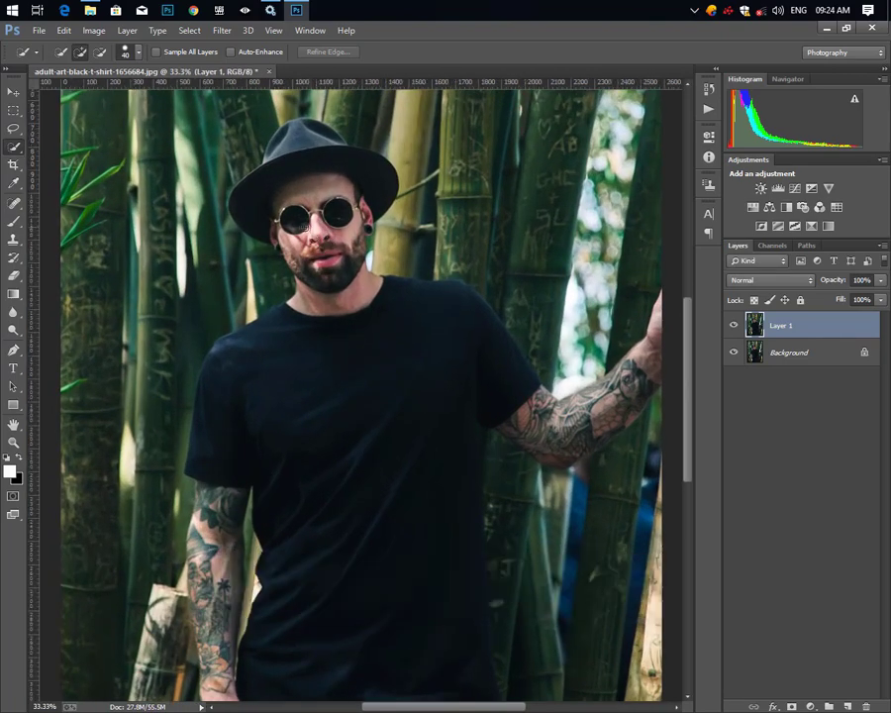
pyautogui.press('[')
pyautogui.press('[')
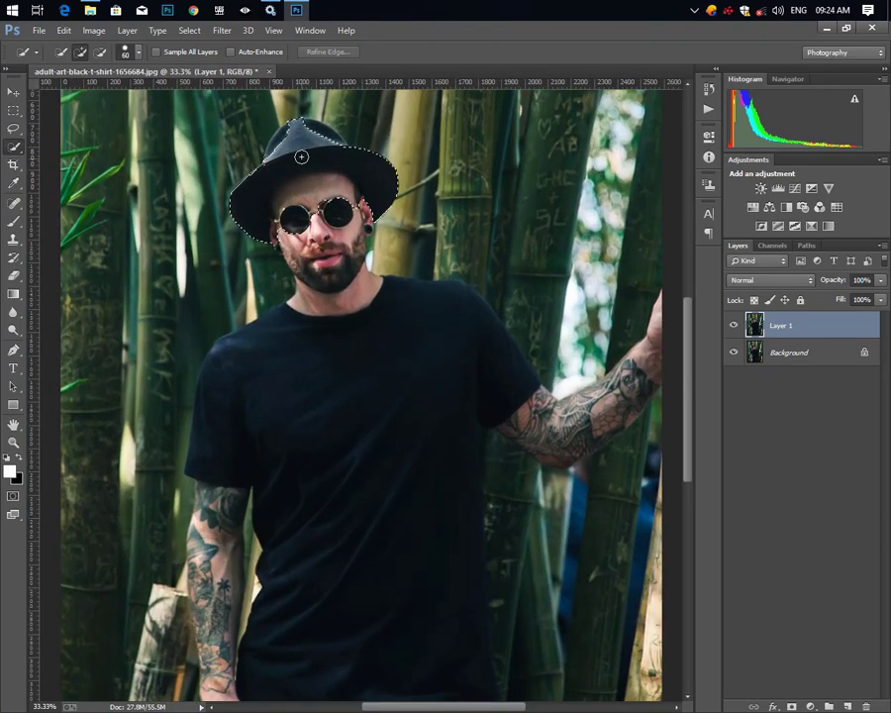
pyautogui.moveTo(296, 153); pyautogui.dragTo(279, 142)
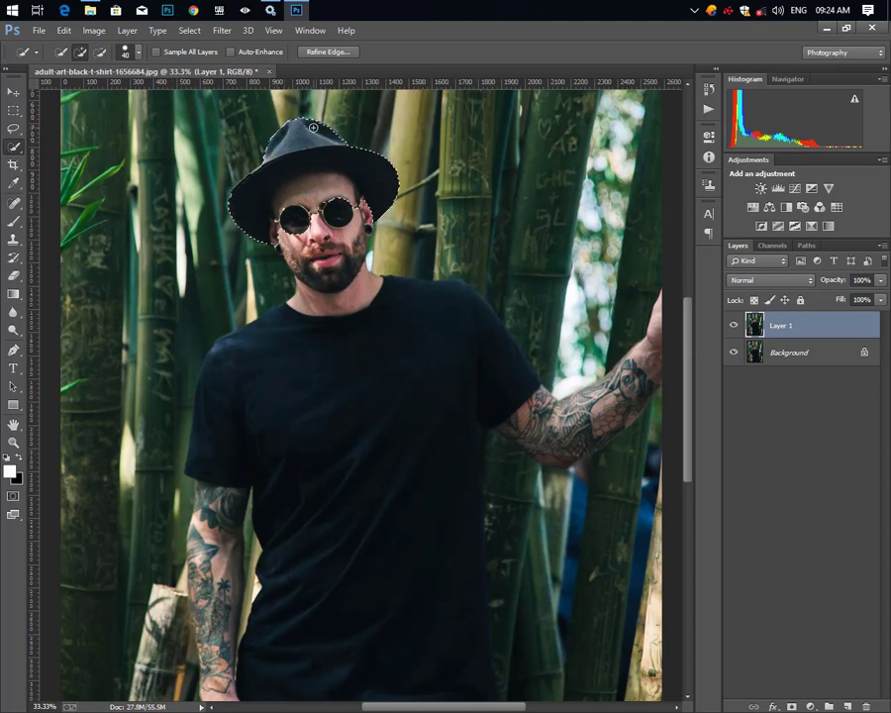
pyautogui.moveTo(278, 141); pyautogui.dragTo(277, 242)
pyautogui.moveTo(262, 297)
pyautogui.mouseDown()
pyautogui.moveTo(296, 268)
pyautogui.moveTo(380, 229)
pyautogui.mouseUp()
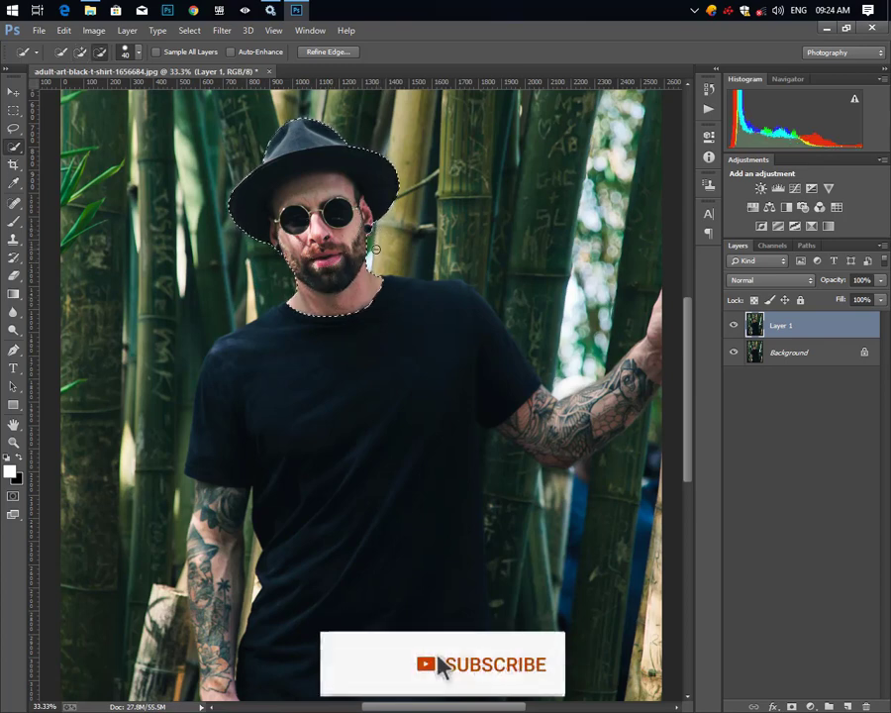
pyautogui.moveTo(340, 313)
pyautogui.mouseDown()
pyautogui.moveTo(221, 402)
pyautogui.moveTo(284, 430)
pyautogui.moveTo(411, 364)
pyautogui.moveTo(505, 378)
pyautogui.moveTo(519, 313)
pyautogui.moveTo(542, 377)
pyautogui.mouseUp()
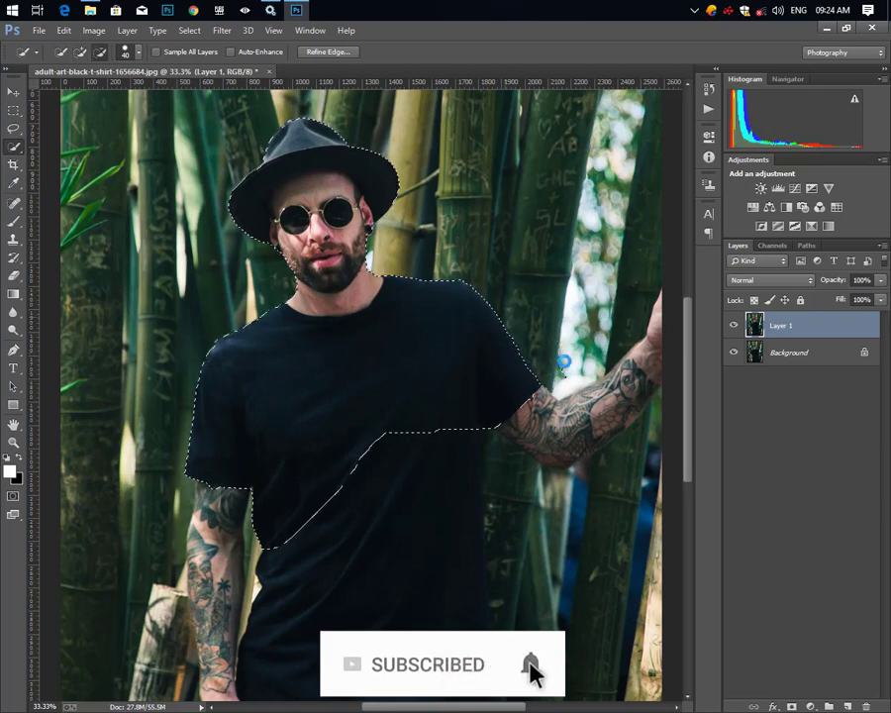
# - Extend the selection over the shirt, tattooed arm and hand to the photo's bottom edge
pyautogui.scroll(-3, 337, 466)
pyautogui.moveTo(283, 372)
pyautogui.mouseDown()
pyautogui.moveTo(272, 483)
pyautogui.moveTo(265, 369)
pyautogui.mouseUp()
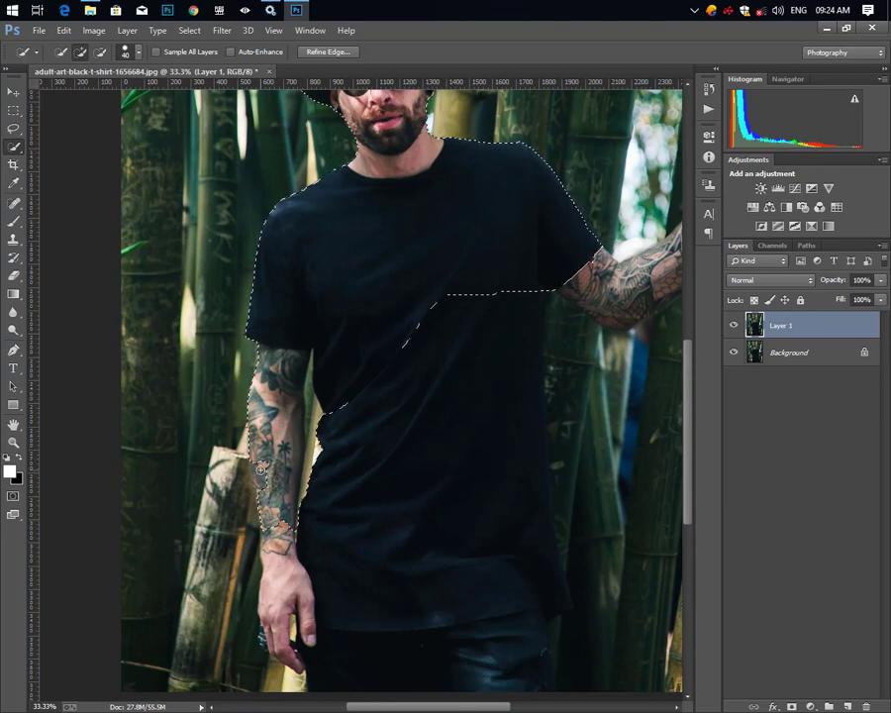
pyautogui.scroll(2, 265, 369)
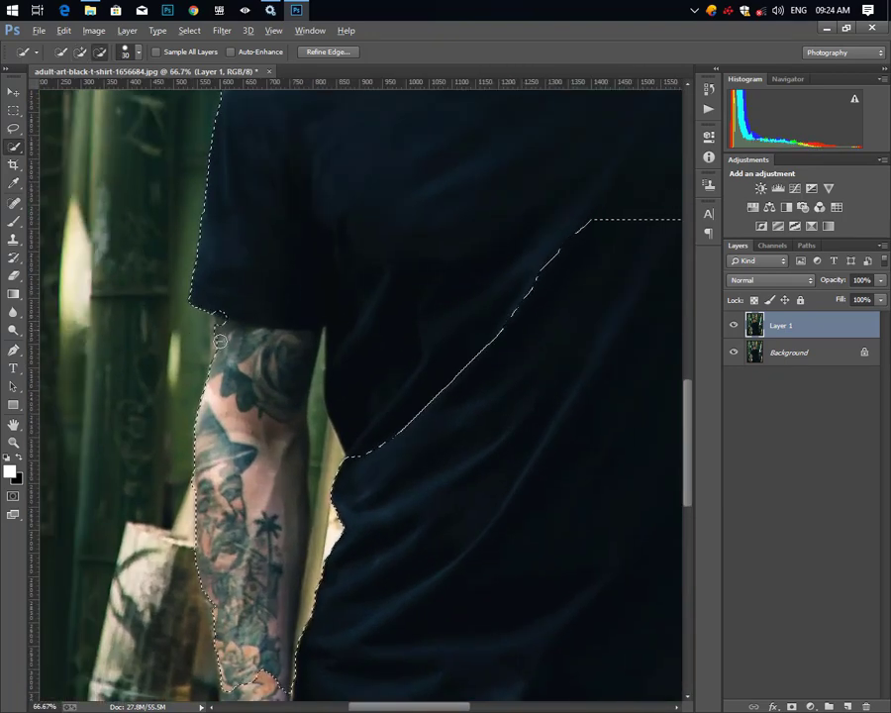
pyautogui.click(220, 333)
pyautogui.moveTo(219, 332); pyautogui.dragTo(221, 314)
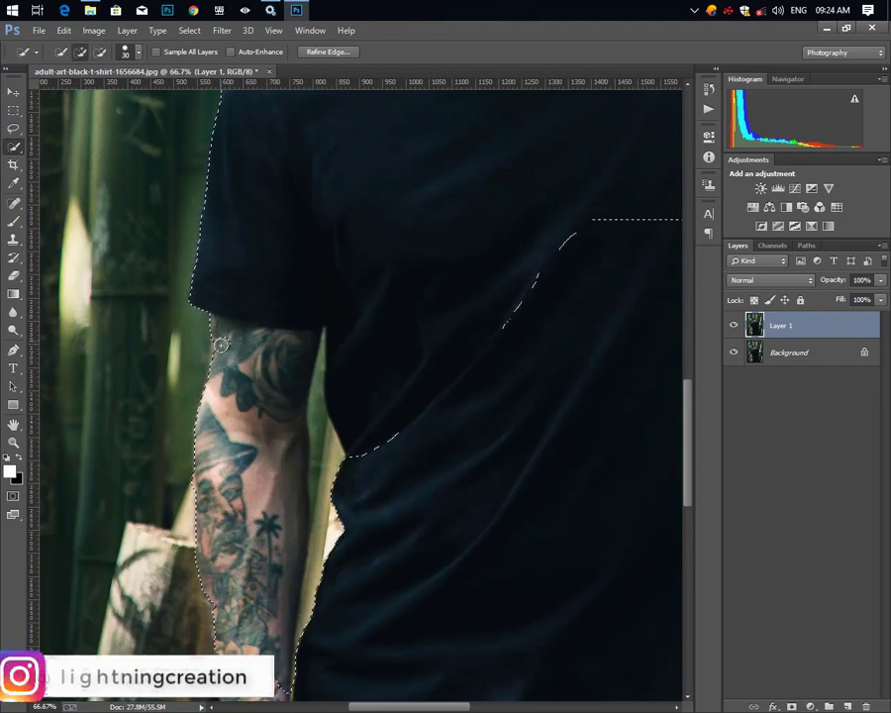
pyautogui.press('[')
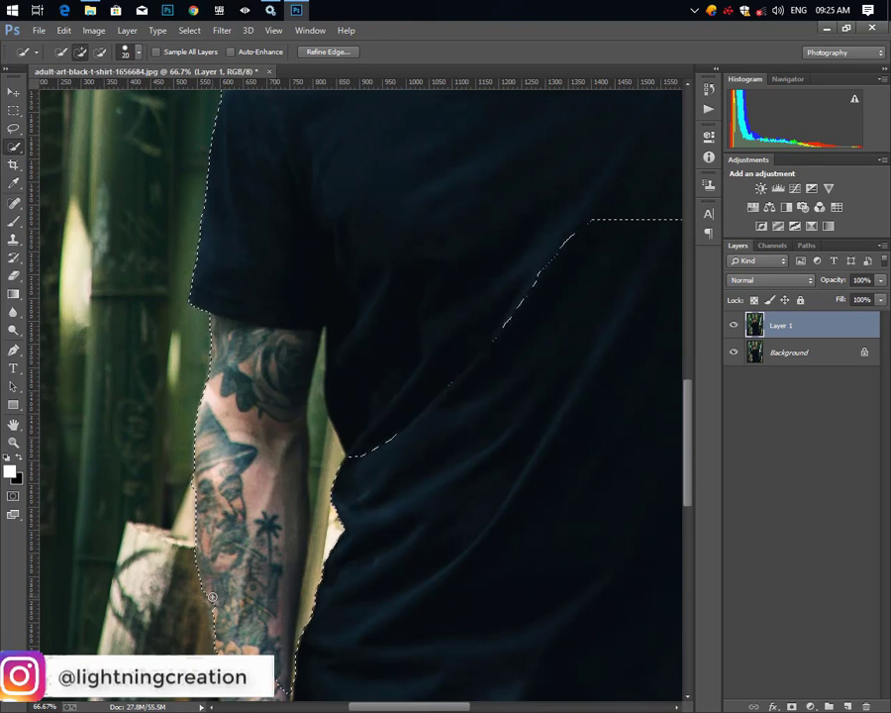
pyautogui.moveTo(230, 597)
pyautogui.mouseDown()
pyautogui.moveTo(211, 594)
pyautogui.moveTo(321, 336)
pyautogui.mouseUp()
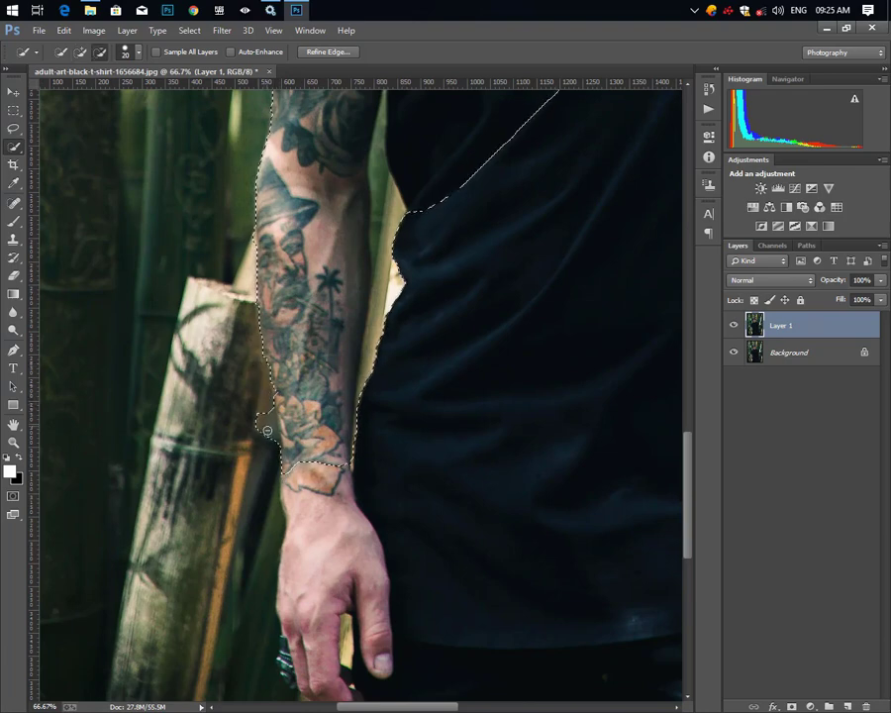
pyautogui.keyDown('alt'); pyautogui.click(282, 393); pyautogui.keyUp('alt')
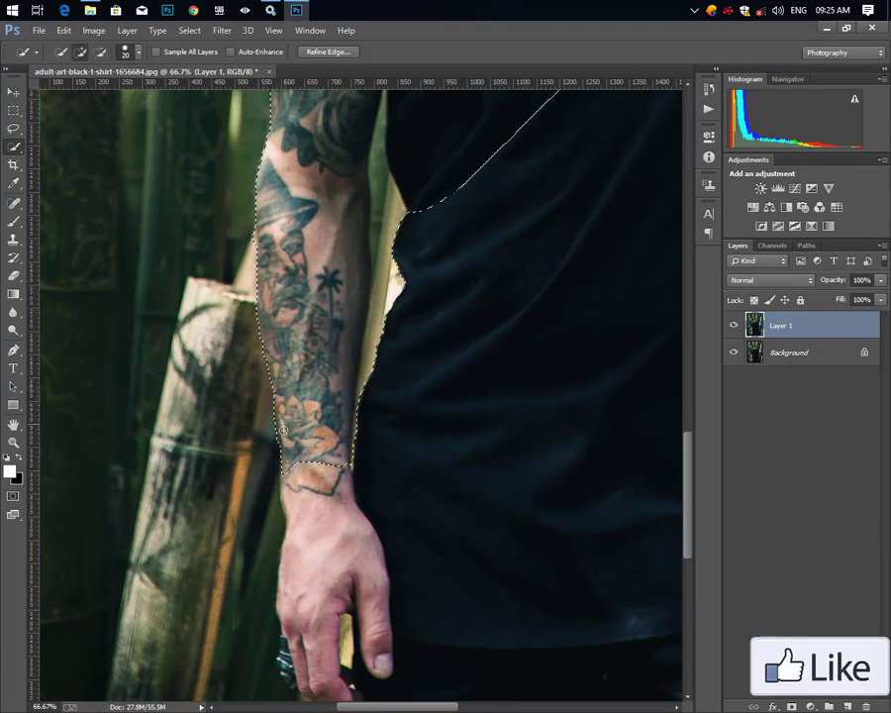
pyautogui.click(313, 522)
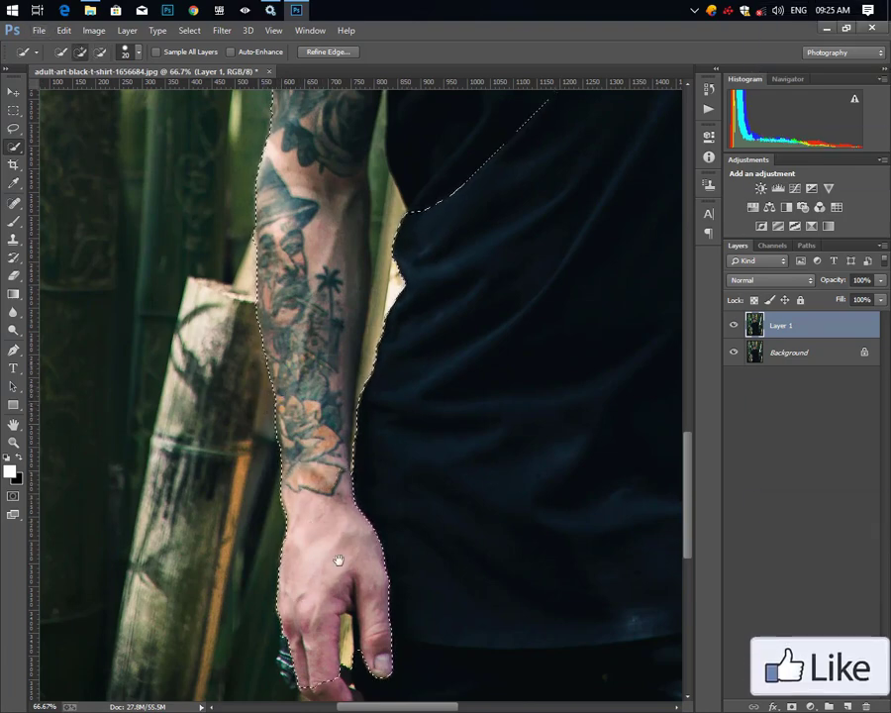
pyautogui.scroll(-3, 341, 561)
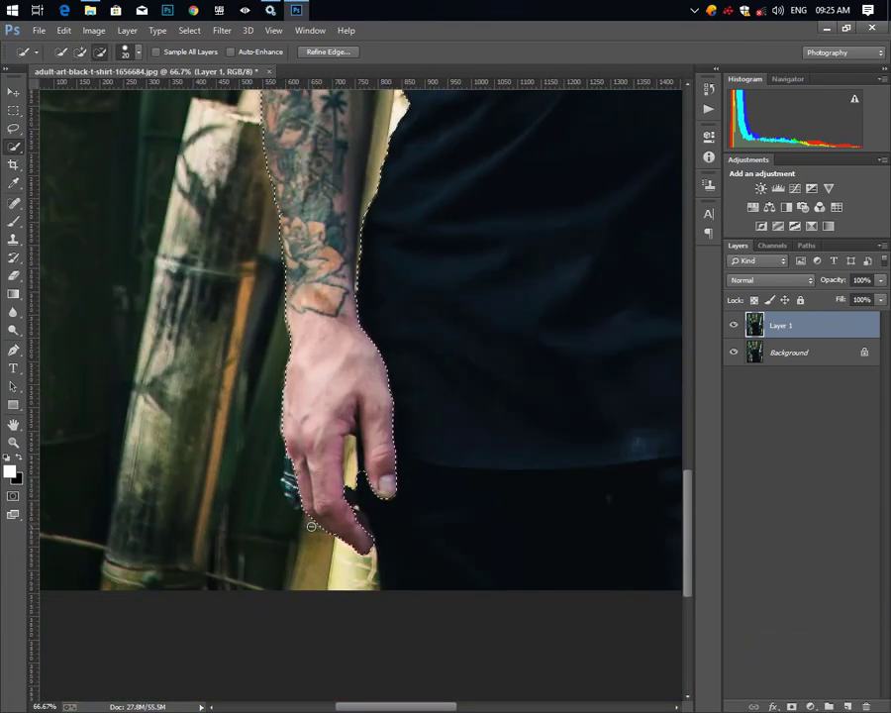
pyautogui.click(447, 574)
# - Remove background between the tattooed arm and the right edge from the selection
pyautogui.hotkey('ctrl', '-')
pyautogui.hotkey('ctrl', '-')
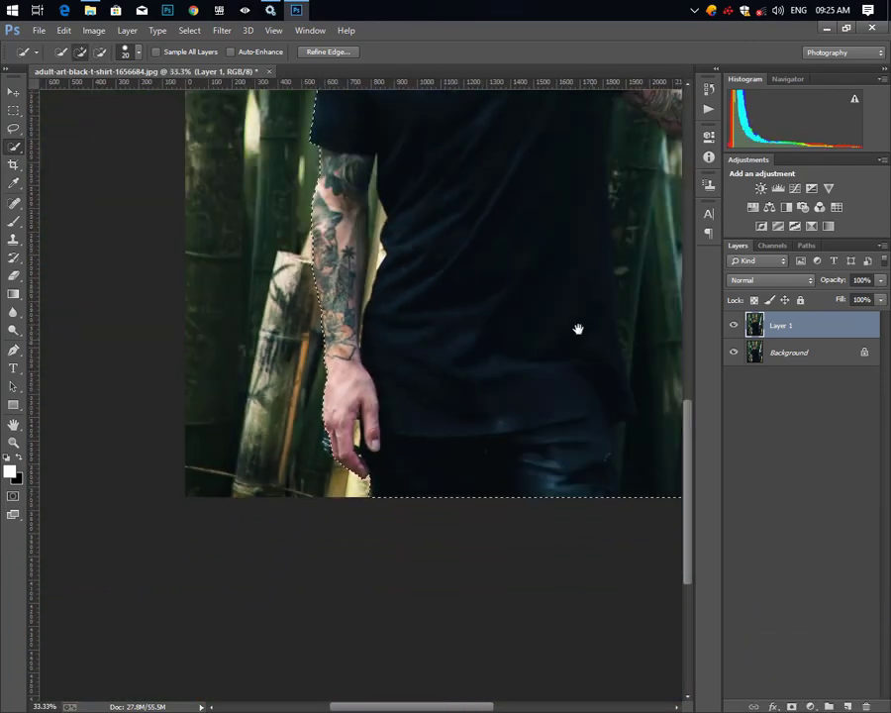
pyautogui.moveTo(576, 327); pyautogui.dragTo(308, 541)
pyautogui.hotkey('ctrl', '-')
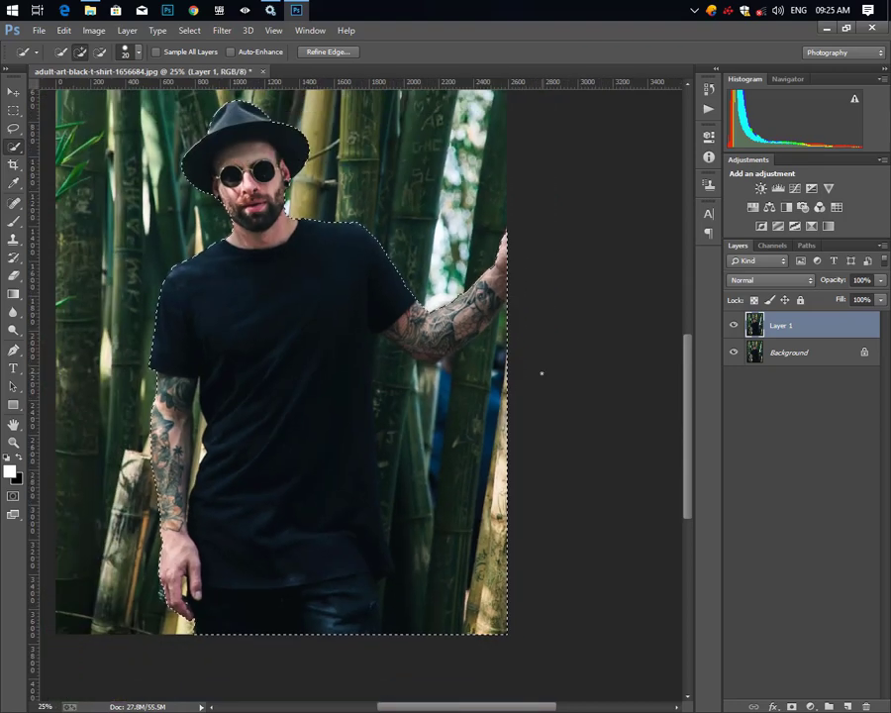
pyautogui.keyDown('alt'); pyautogui.click(475, 374); pyautogui.keyUp('alt')
pyautogui.moveTo(475, 375); pyautogui.dragTo(496, 297)
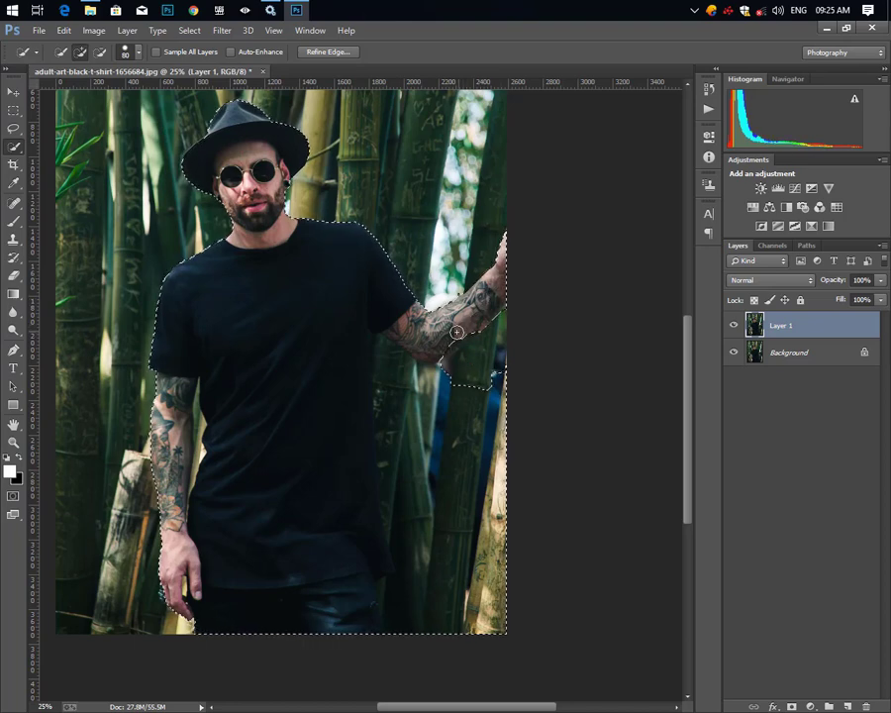
pyautogui.moveTo(452, 337)
pyautogui.mouseDown()
pyautogui.moveTo(487, 566)
pyautogui.moveTo(369, 631)
pyautogui.mouseUp()
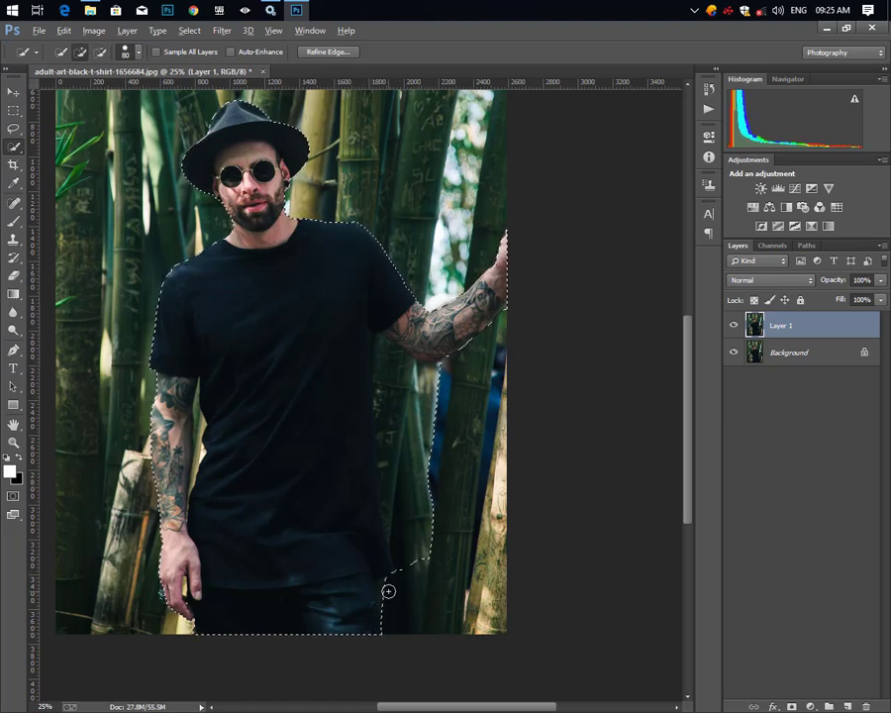
# - Trim bamboo strips from the selection along the underside of the raised arm
pyautogui.scroll(1, 388, 587)
pyautogui.scroll(2, 582, 471)
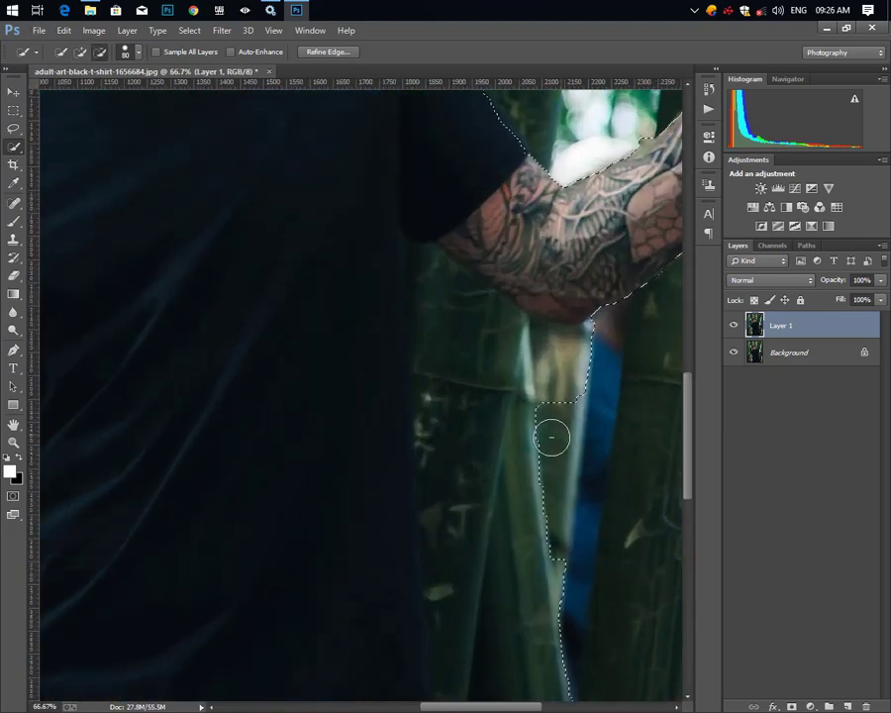
pyautogui.press('[')
pyautogui.moveTo(551, 434); pyautogui.dragTo(570, 402)
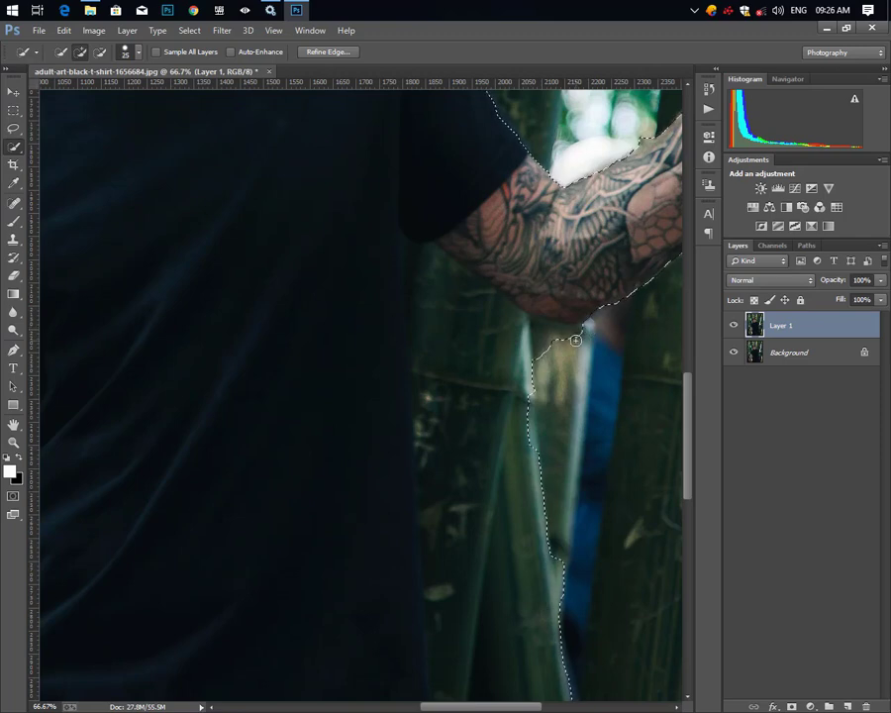
pyautogui.moveTo(576, 339); pyautogui.dragTo(582, 329)
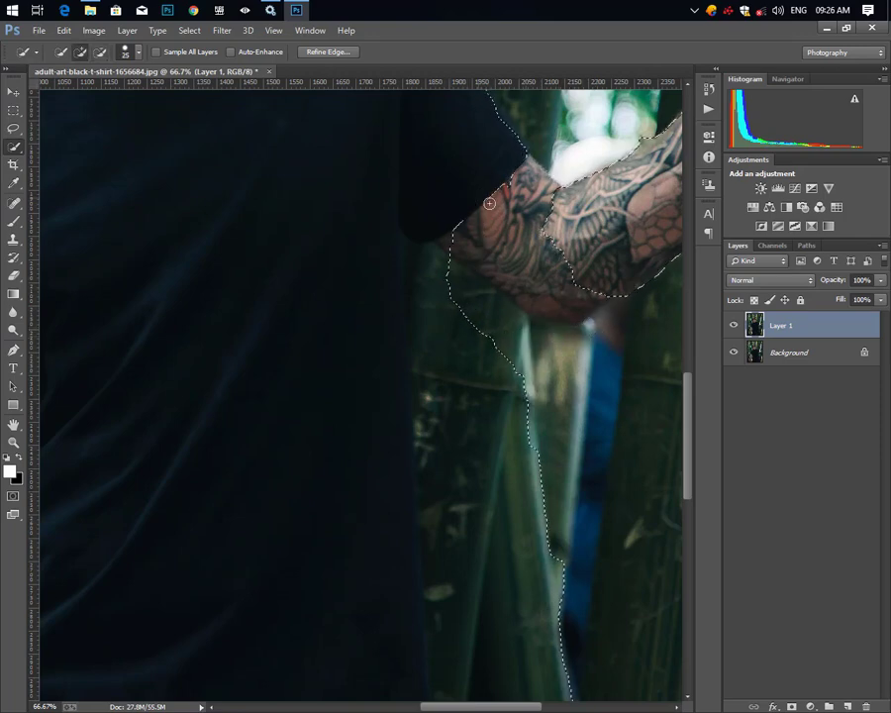
pyautogui.moveTo(456, 233); pyautogui.dragTo(493, 265)
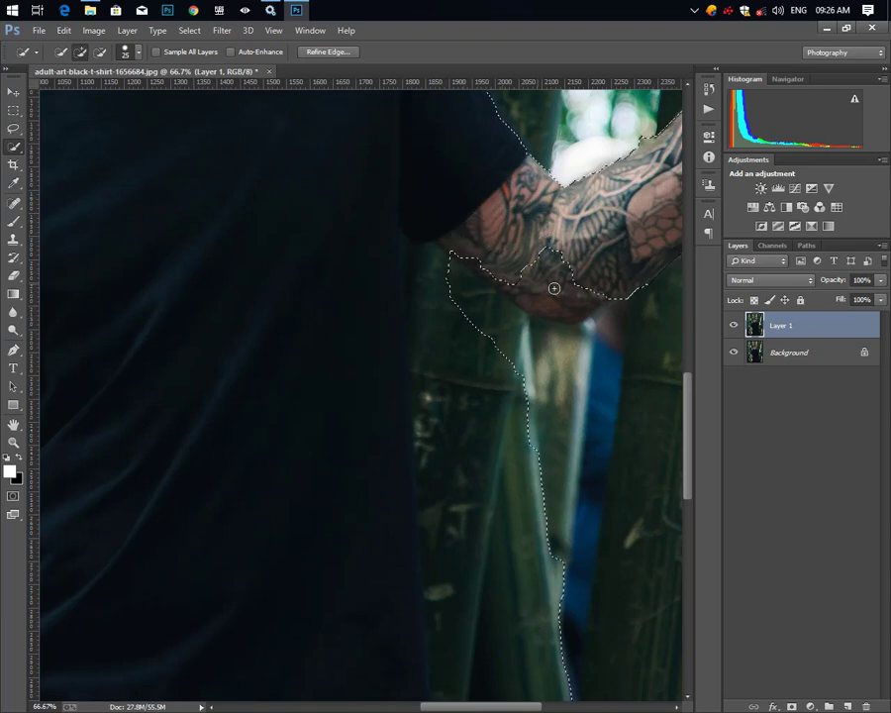
pyautogui.moveTo(627, 303); pyautogui.dragTo(545, 303)
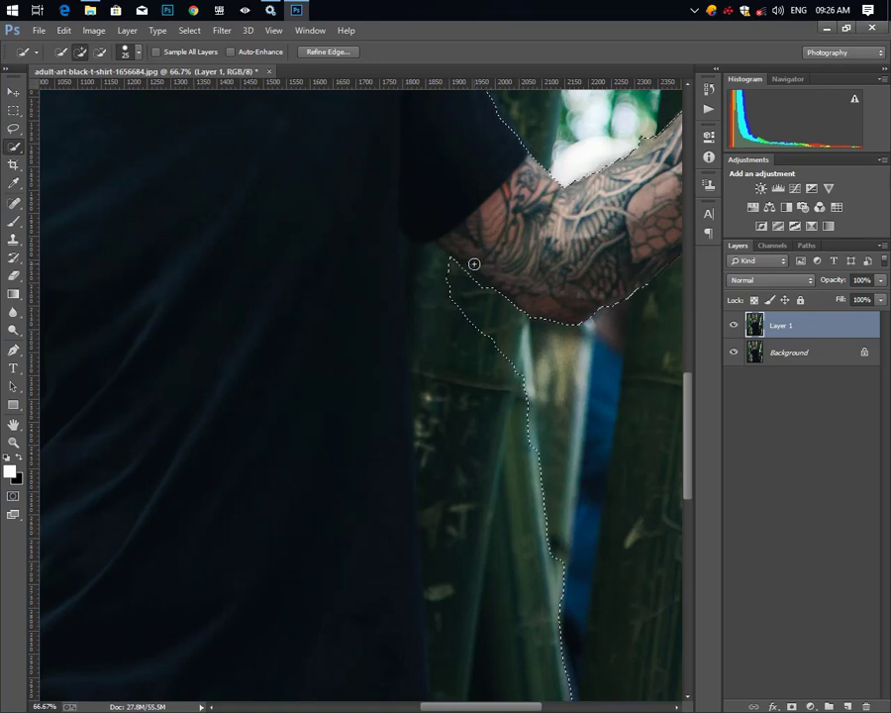
pyautogui.moveTo(518, 498)
pyautogui.mouseDown()
pyautogui.moveTo(417, 264)
pyautogui.moveTo(414, 296)
pyautogui.moveTo(396, 298)
pyautogui.mouseUp()
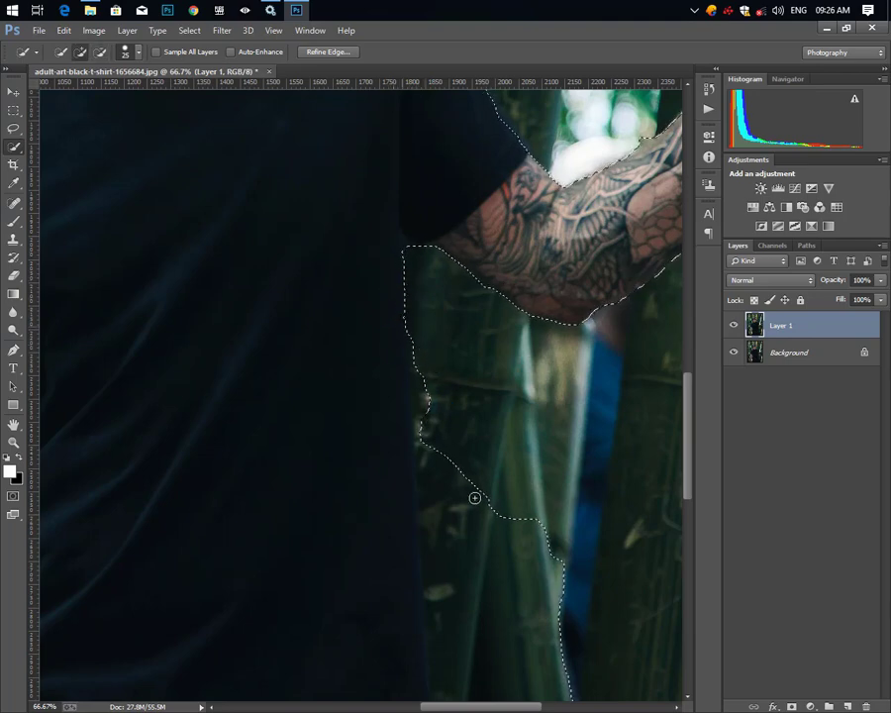
# - Clear extra background beside the shirt from the selection and mask Layer 1 to it
pyautogui.scroll(-3, 472, 499)
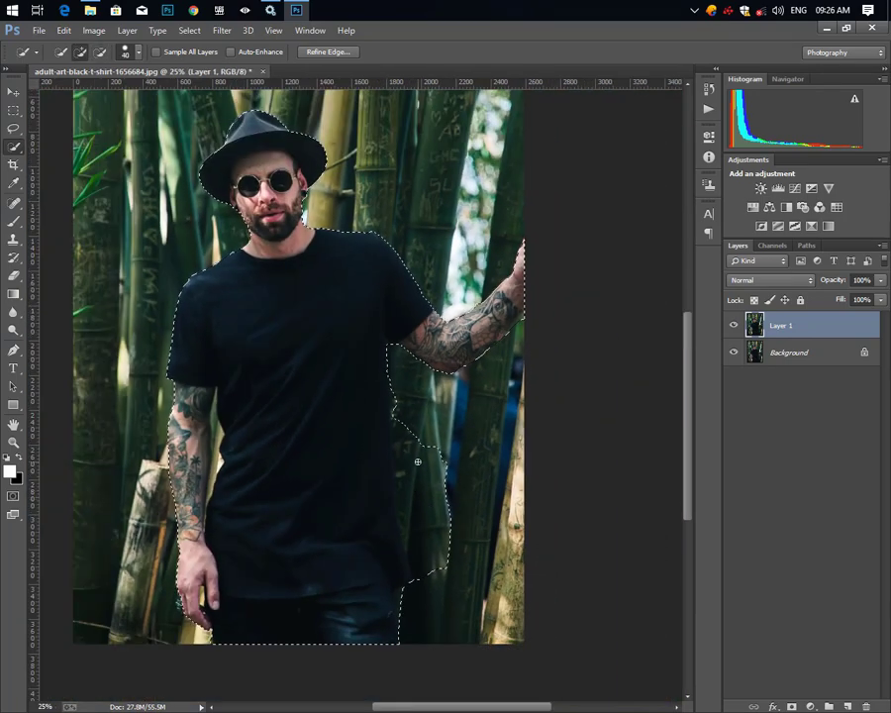
pyautogui.moveTo(433, 434)
pyautogui.mouseDown()
pyautogui.moveTo(419, 568)
pyautogui.moveTo(406, 464)
pyautogui.moveTo(412, 489)
pyautogui.mouseUp()
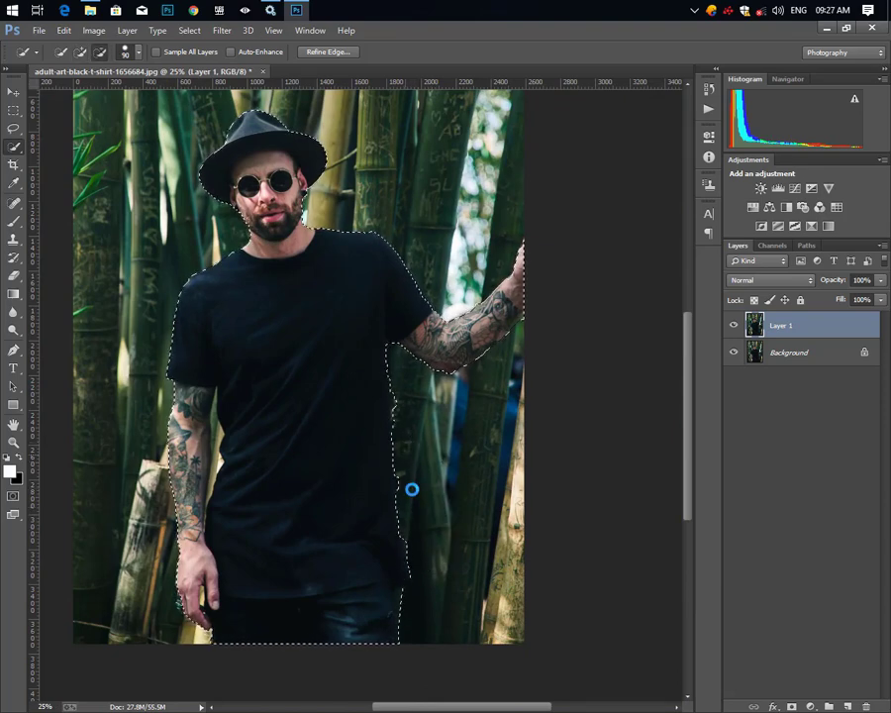
pyautogui.scroll(3, 412, 487)
pyautogui.scroll(1, 334, 301)
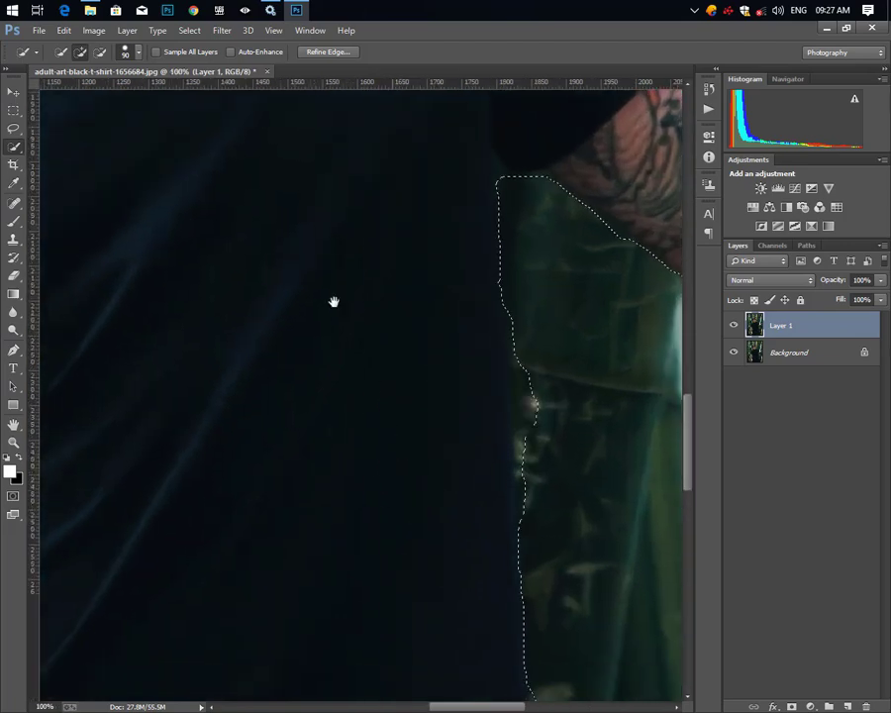
pyautogui.moveTo(333, 301); pyautogui.dragTo(308, 213)
pyautogui.scroll(-2, 416, 337)
pyautogui.scroll(-2, 460, 370)
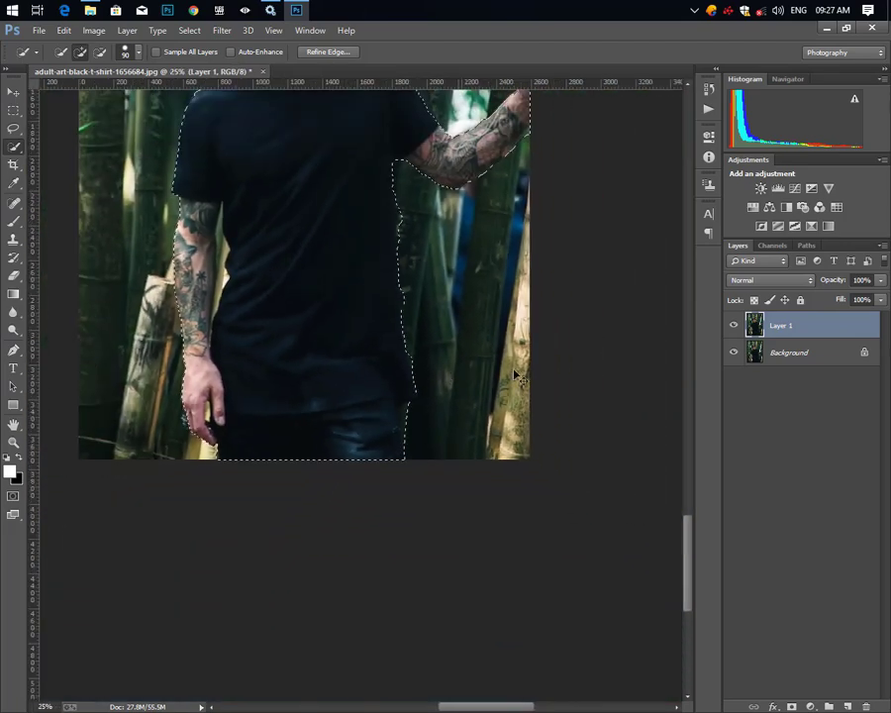
pyautogui.scroll(-1, 516, 375)
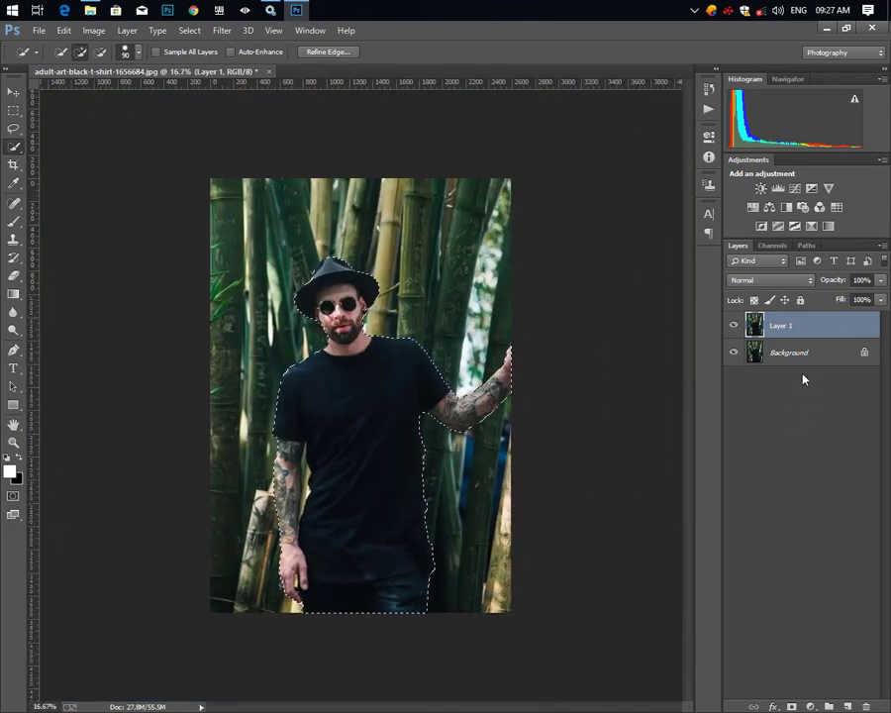
pyautogui.click(792, 707)
# - Start a pen path down the shirt edge beneath the tattooed forearm
pyautogui.hotkey('ctrl', '+')
pyautogui.hotkey('ctrl', '+')
pyautogui.hotkey('ctrl', '+')
pyautogui.hotkey('ctrl', '+')
pyautogui.hotkey('ctrl', '+')
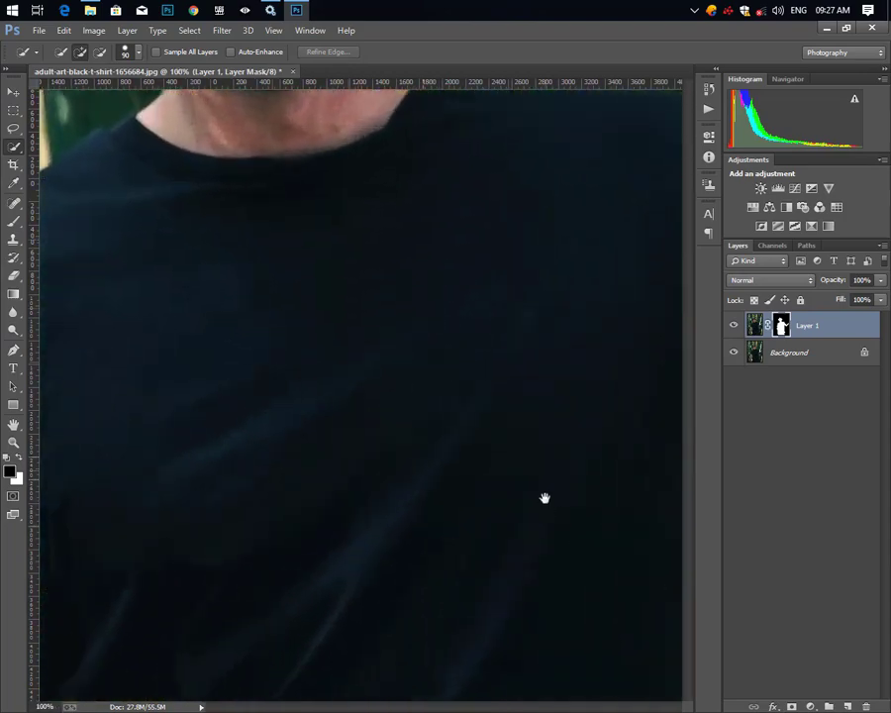
pyautogui.moveTo(544, 498); pyautogui.dragTo(93, 430)
pyautogui.moveTo(416, 465); pyautogui.dragTo(188, 387)
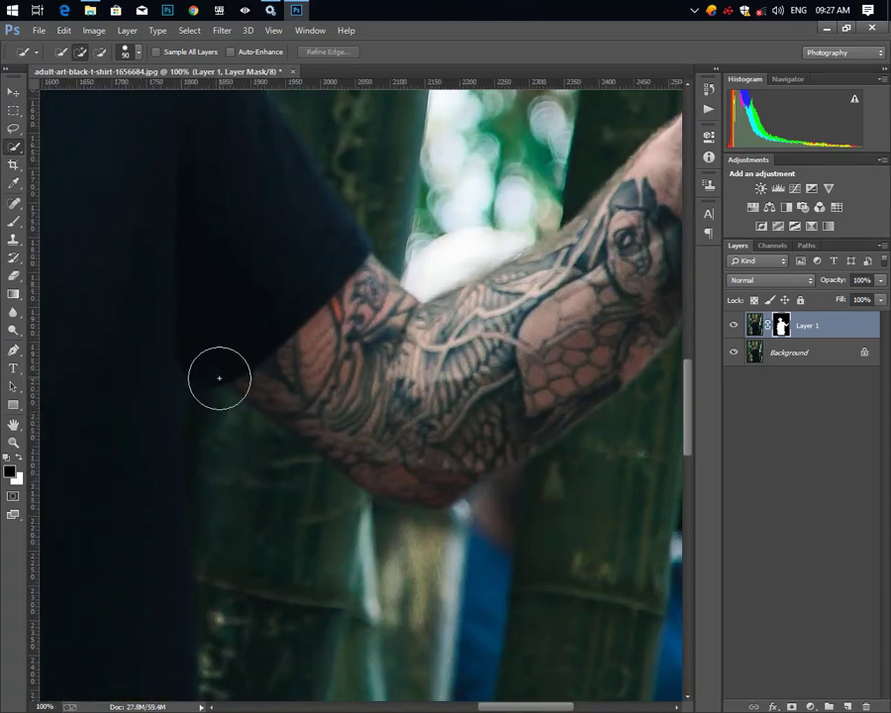
pyautogui.press('p')
pyautogui.scroll(2, 233, 335)
pyautogui.moveTo(233, 279); pyautogui.dragTo(559, 308)
pyautogui.click(461, 409)
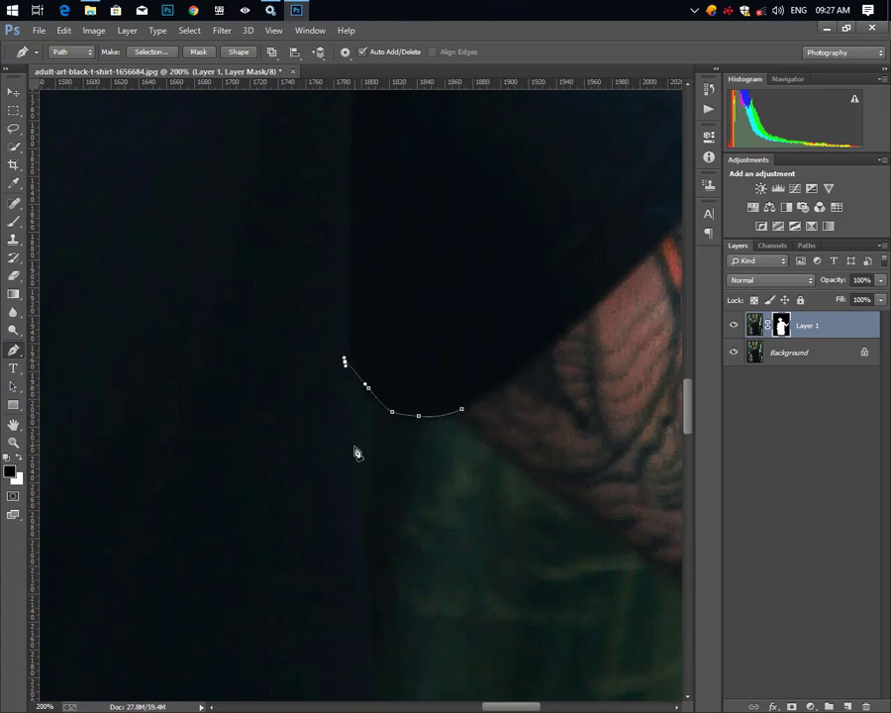
pyautogui.moveTo(333, 591); pyautogui.dragTo(287, 313)
pyautogui.scroll(-1, 341, 414)
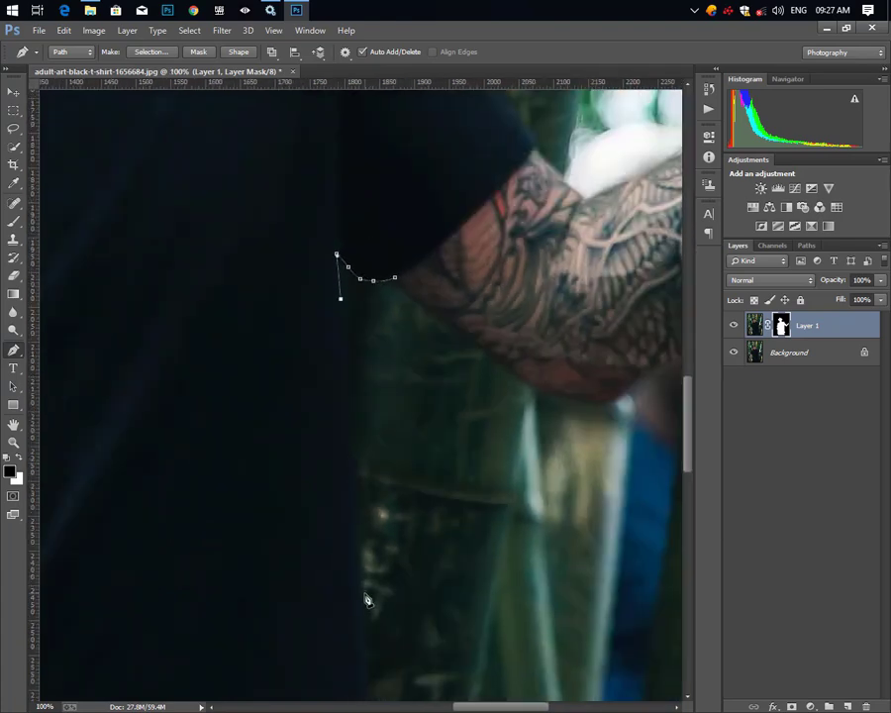
pyautogui.click(361, 601)
pyautogui.scroll(-5, 336, 523)
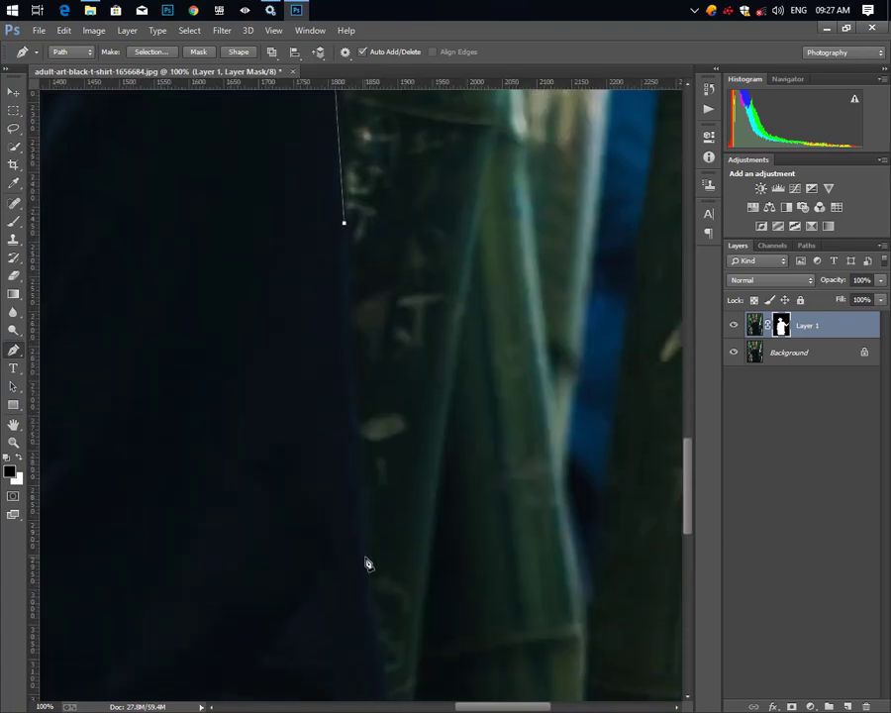
pyautogui.scroll(-1, 295, 198)
pyautogui.moveTo(391, 396); pyautogui.dragTo(422, 489)
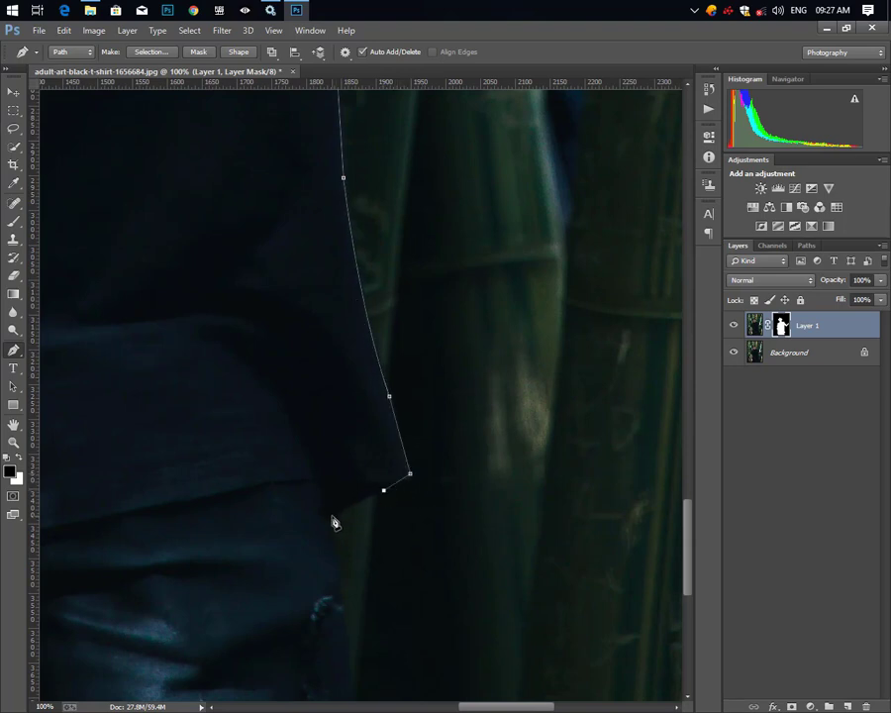
pyautogui.click(333, 551)
pyautogui.scroll(-3, 328, 421)
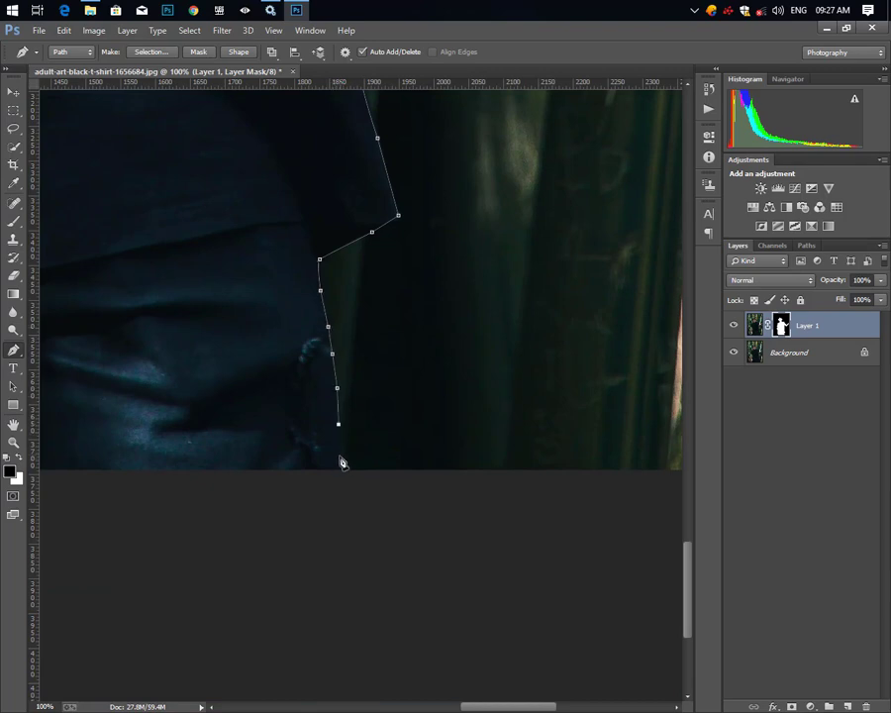
pyautogui.click(493, 549)
# - Extend the path up the right side past the image edge, hiding Background to check the mask
pyautogui.hotkey('ctrl', '-')
pyautogui.hotkey('ctrl', '-')
pyautogui.hotkey('ctrl', '-')
pyautogui.moveTo(581, 357); pyautogui.dragTo(597, 395)
pyautogui.click(573, 320)
pyautogui.scroll(2, 568, 185)
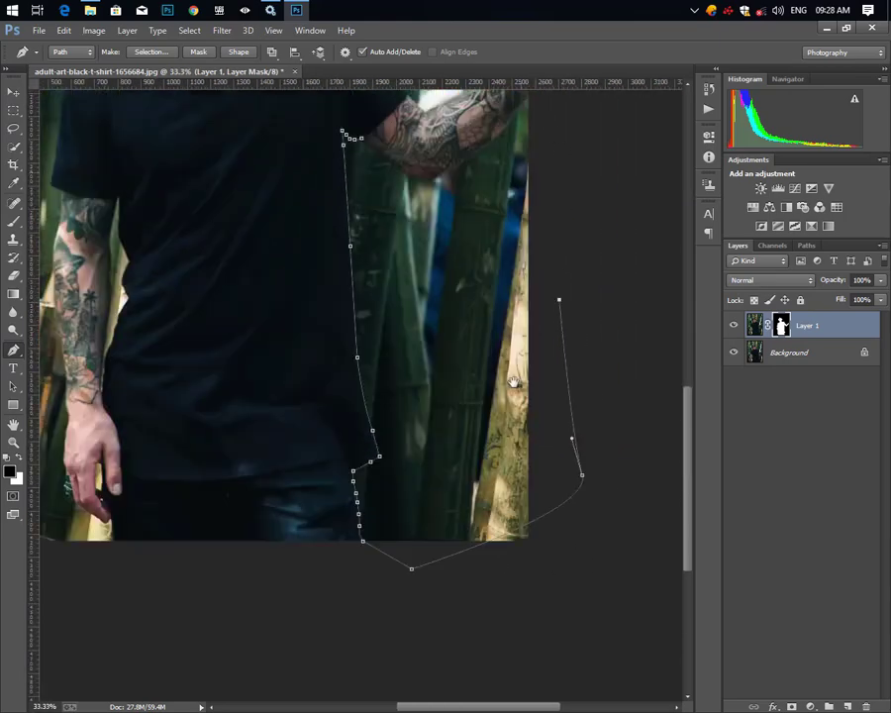
pyautogui.scroll(4, 513, 381)
pyautogui.click(734, 352)
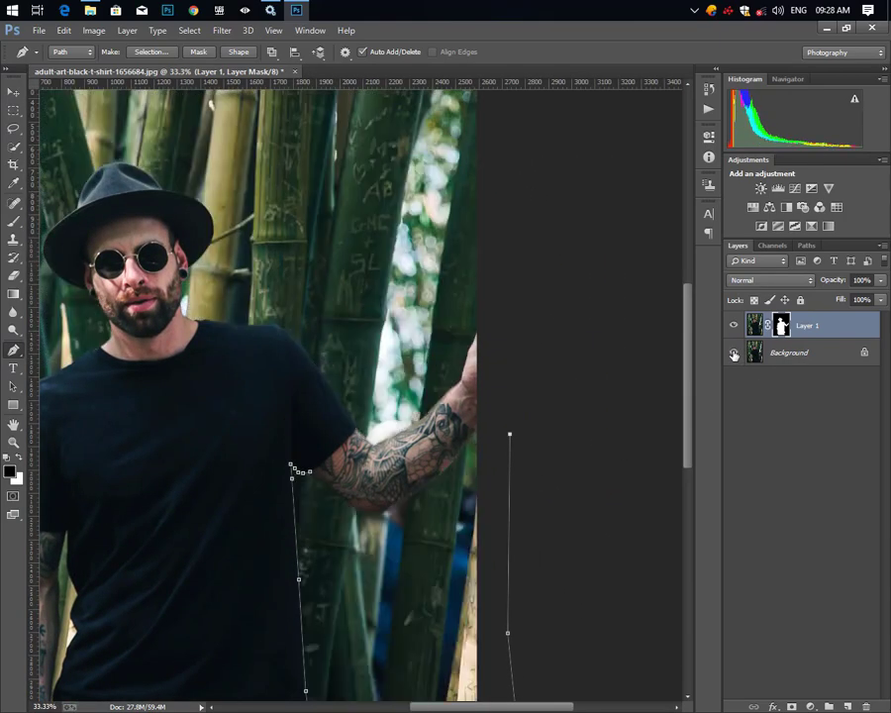
pyautogui.scroll(1, 490, 531)
pyautogui.scroll(1, 416, 445)
pyautogui.scroll(1, 327, 428)
pyautogui.scroll(1, 356, 416)
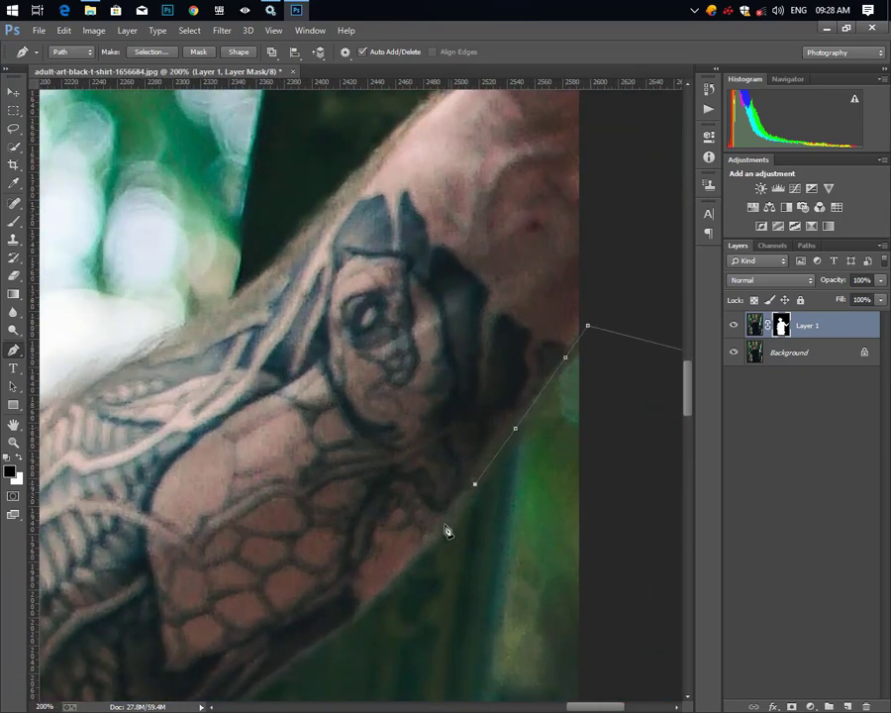
# - Curve the path along the forearm's underside and convert it into a selection
pyautogui.moveTo(378, 604)
pyautogui.mouseDown()
pyautogui.moveTo(412, 507)
pyautogui.moveTo(530, 491)
pyautogui.mouseUp()
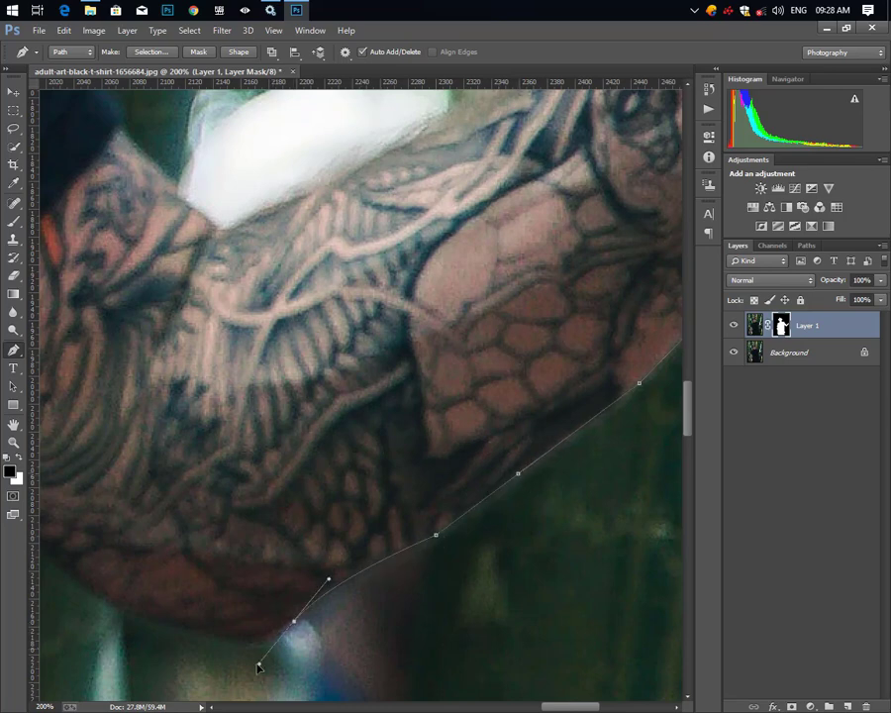
pyautogui.moveTo(252, 649); pyautogui.dragTo(355, 552)
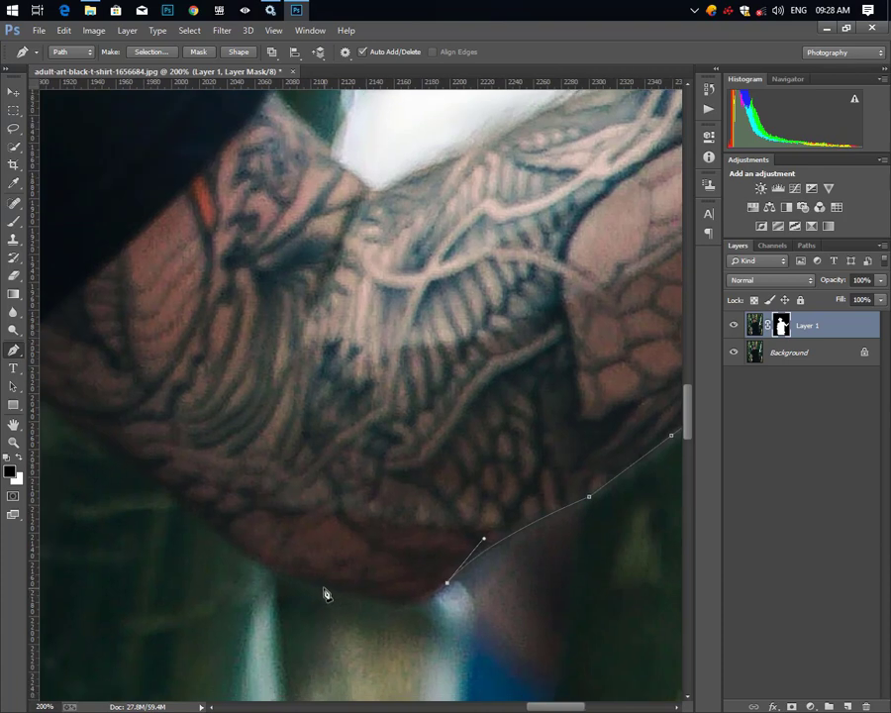
pyautogui.moveTo(324, 589)
pyautogui.mouseDown()
pyautogui.moveTo(202, 562)
pyautogui.moveTo(211, 563)
pyautogui.mouseUp()
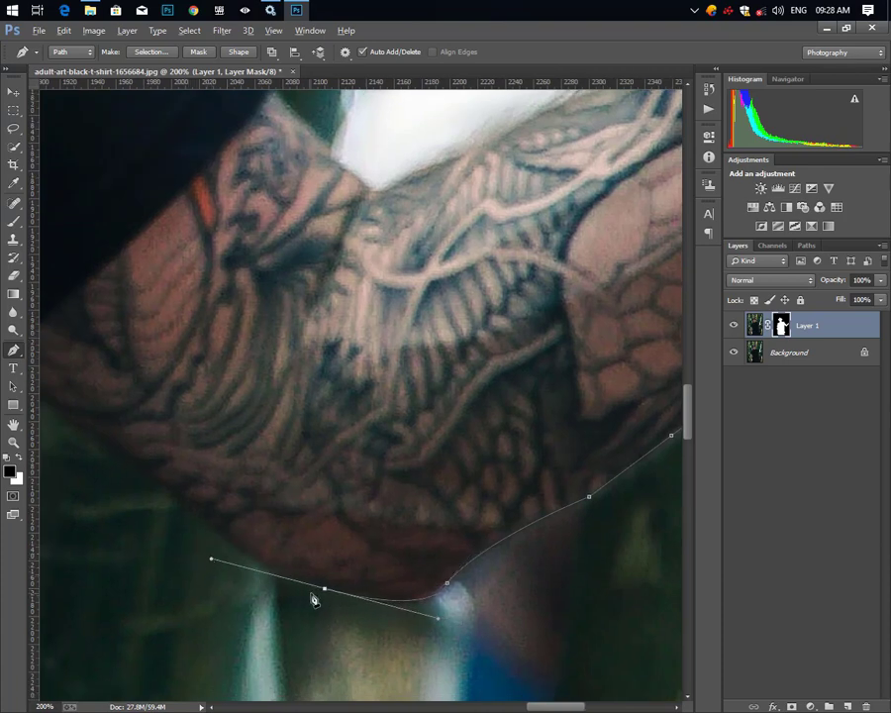
pyautogui.moveTo(286, 489)
pyautogui.mouseDown()
pyautogui.moveTo(366, 541)
pyautogui.moveTo(272, 454)
pyautogui.mouseUp()
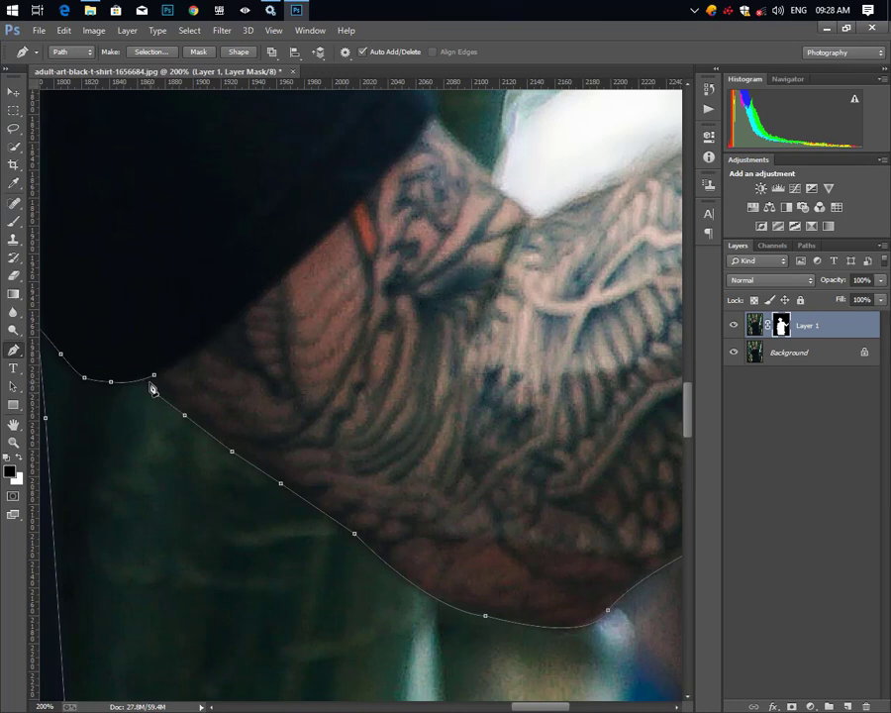
pyautogui.hotkey('ctrl', 'Return')
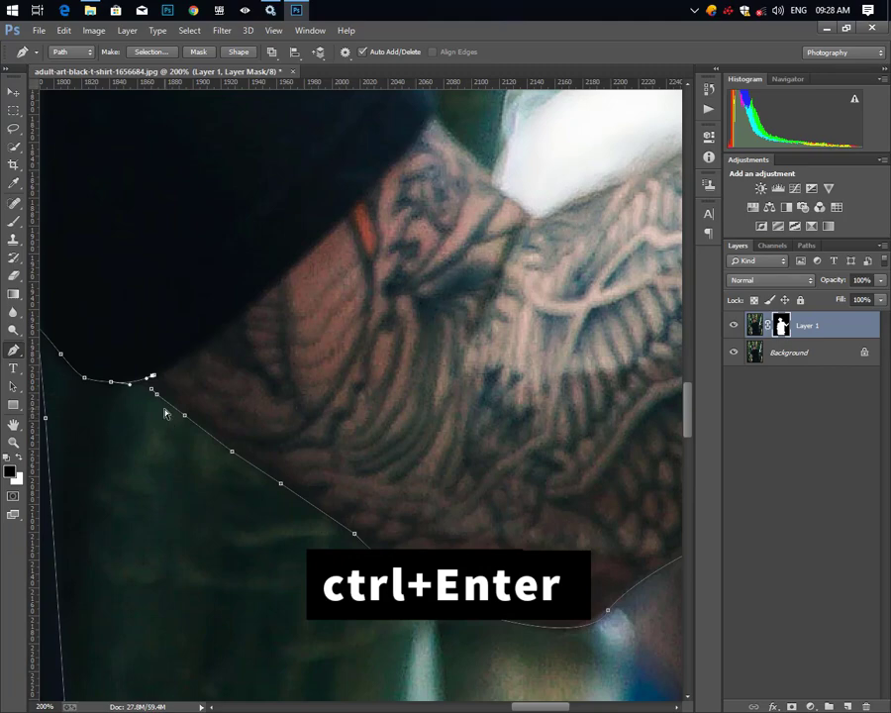
# - Hide the Background layer and choose a soft round brush
pyautogui.click(734, 353)
pyautogui.hotkey('ctrl', '0')
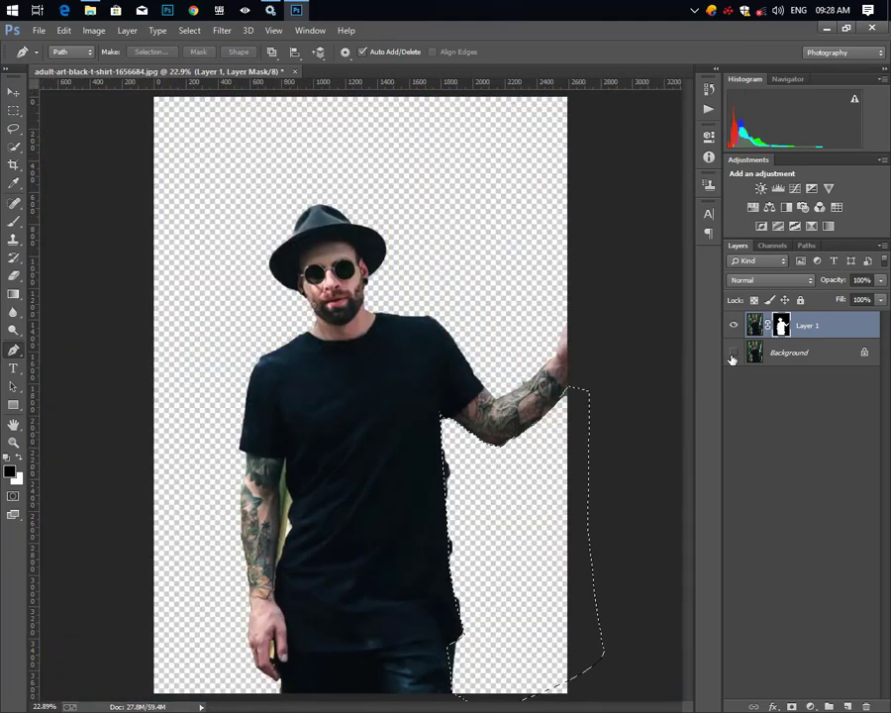
pyautogui.press('b')
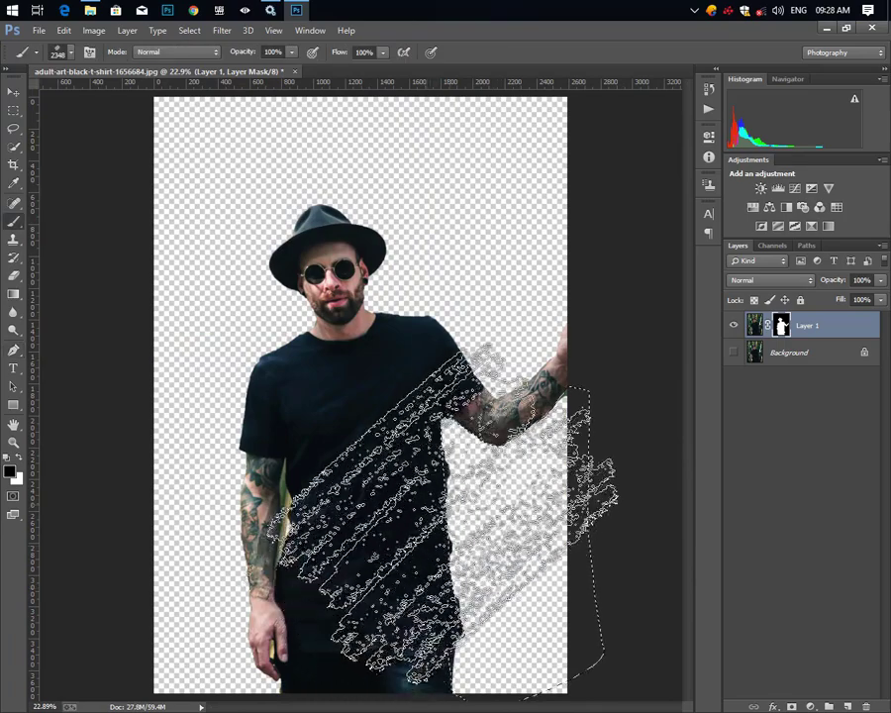
pyautogui.click(60, 49)
pyautogui.moveTo(155, 218); pyautogui.dragTo(153, 145)
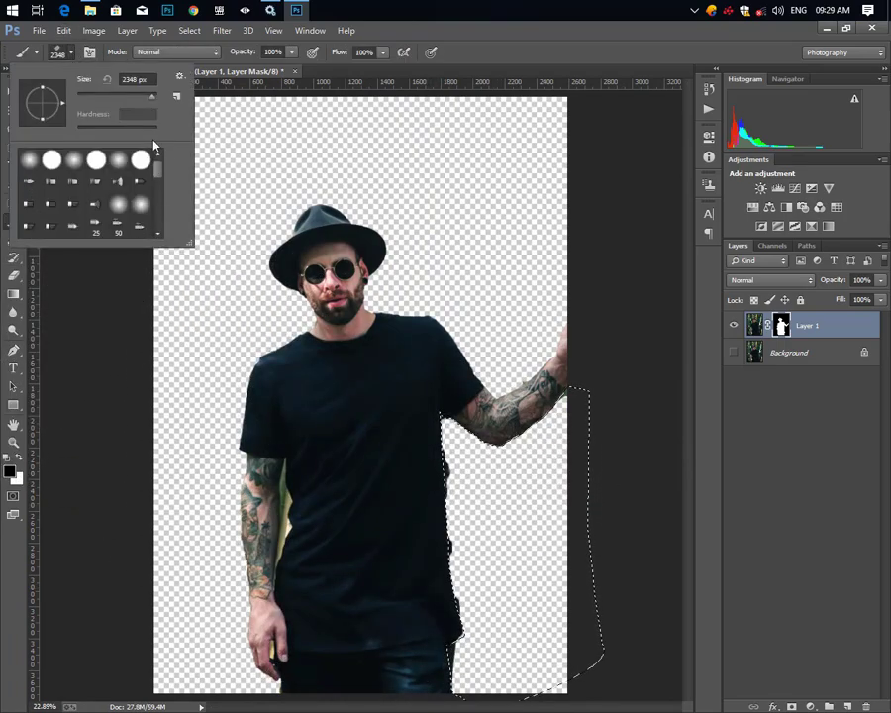
pyautogui.click(47, 167)
# - Paint the selected bamboo out of the mask, deselect, and zoom to 50%
pyautogui.click(446, 525)
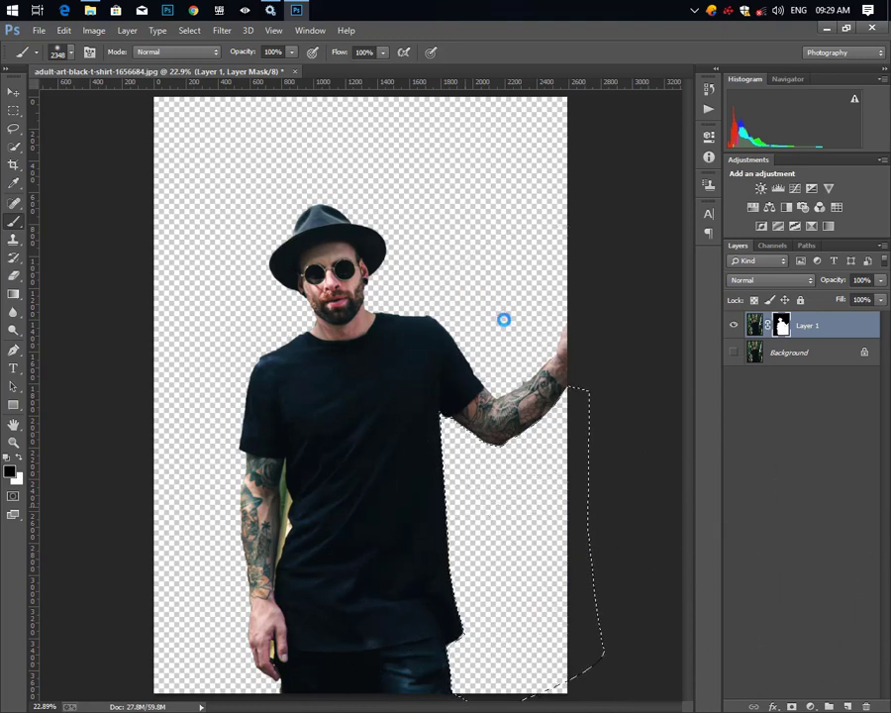
pyautogui.hotkey('ctrl', 'd')
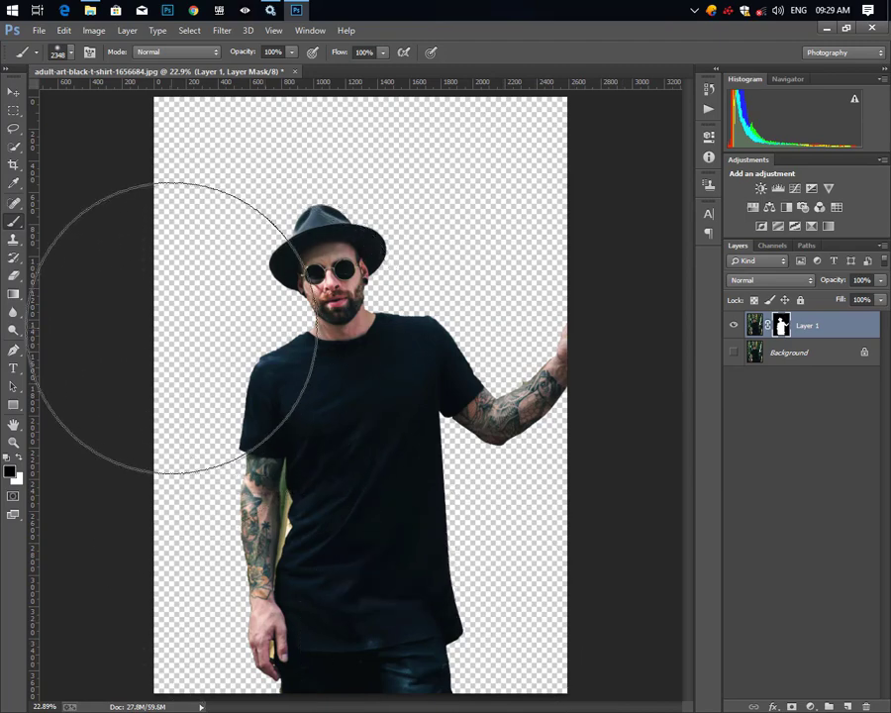
pyautogui.hotkey('ctrl', '+')
pyautogui.hotkey('ctrl', '+')
pyautogui.hotkey('ctrl', '+')
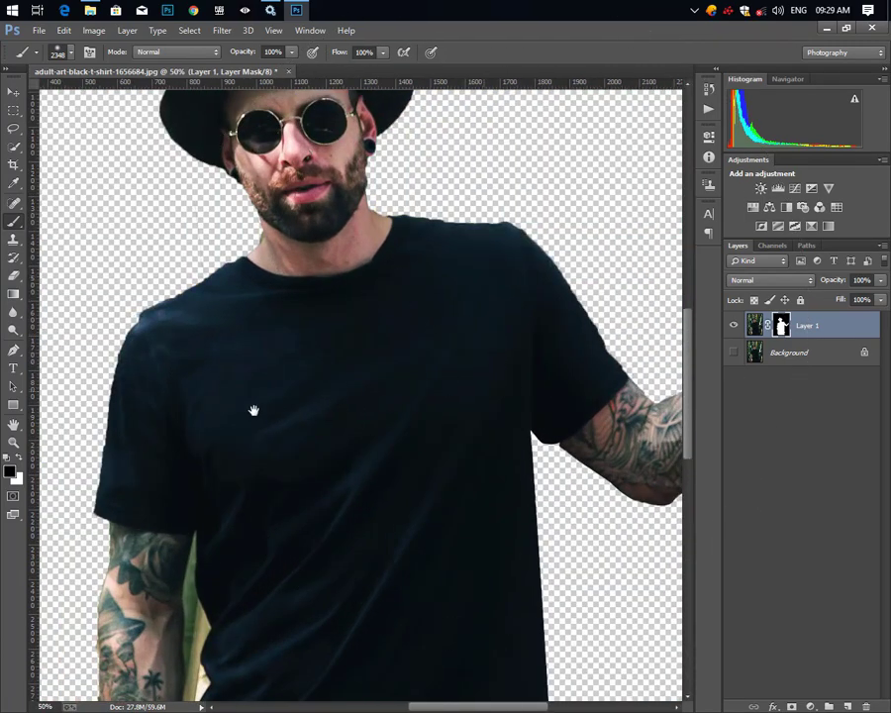
# - Zoom to 200% on the leaf remnant beside the tattooed forearm
pyautogui.moveTo(253, 410); pyautogui.dragTo(200, 397)
pyautogui.moveTo(257, 406)
pyautogui.mouseDown()
pyautogui.moveTo(472, 358)
pyautogui.moveTo(599, 277)
pyautogui.mouseUp()
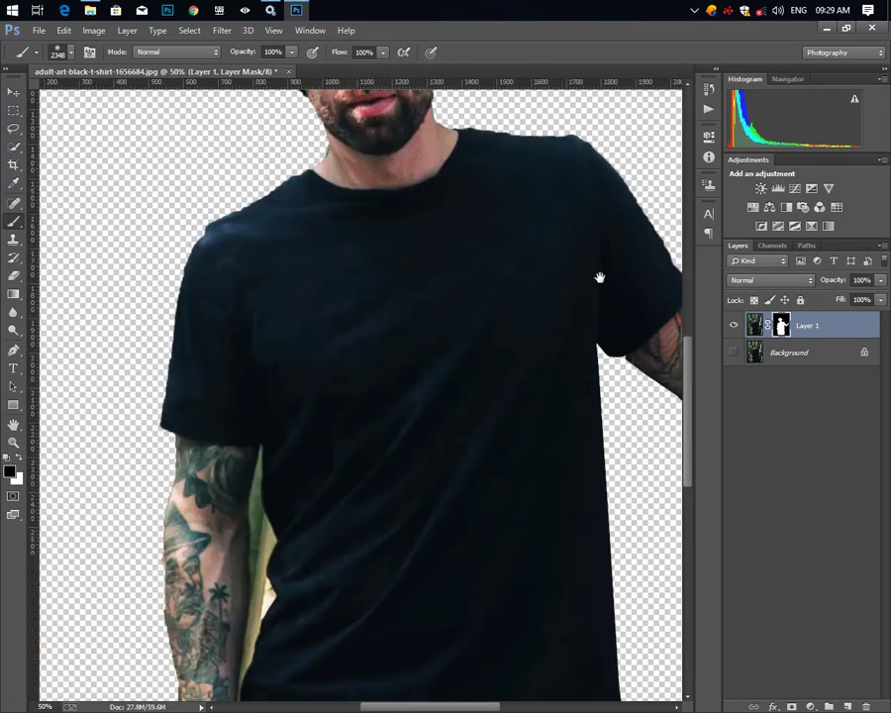
pyautogui.scroll(-3, 584, 288)
pyautogui.hotkey('ctrl', '+')
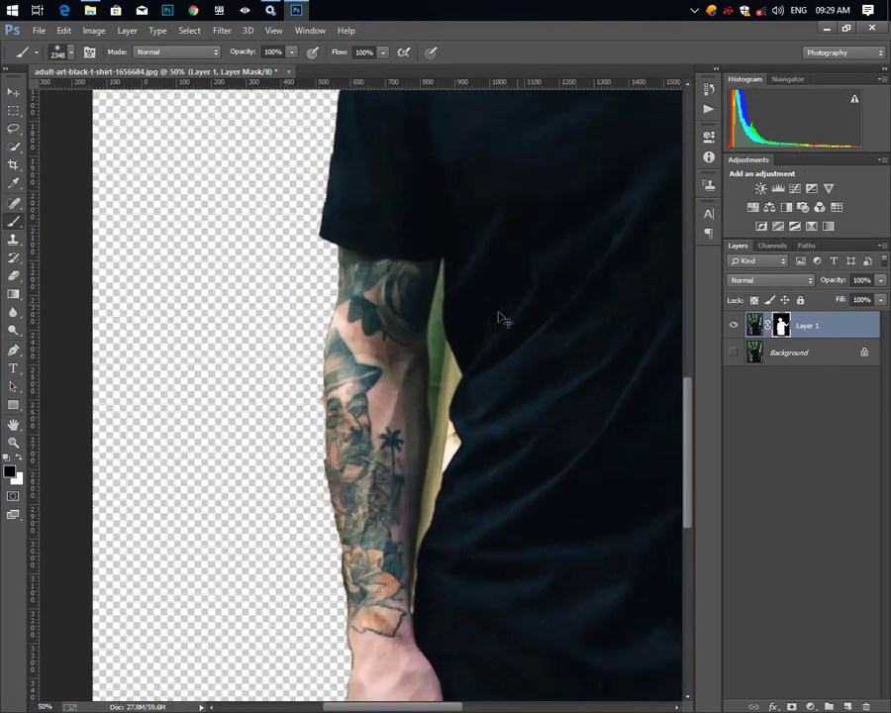
pyautogui.hotkey('ctrl', '+')
pyautogui.hotkey('ctrl', '+')
pyautogui.hotkey('ctrl', '+')
# - Trace a pen path from the leaf tip down the leaf edge beside the rose tattoo
pyautogui.press('p')
pyautogui.moveTo(455, 363)
pyautogui.mouseDown()
pyautogui.moveTo(415, 350)
pyautogui.moveTo(336, 474)
pyautogui.mouseUp()
pyautogui.click(365, 368)
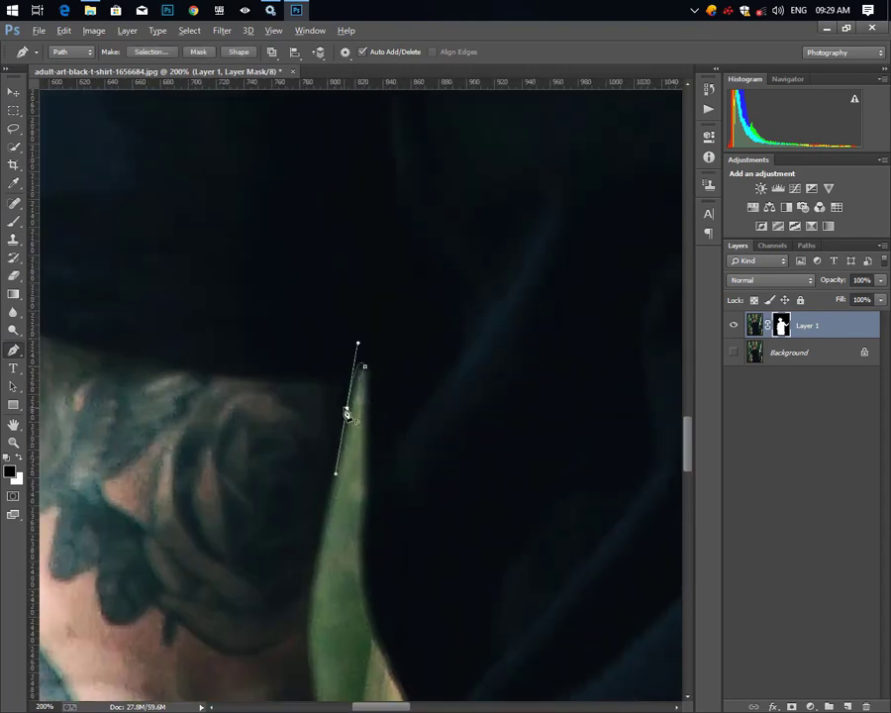
pyautogui.keyDown('alt'); pyautogui.click(346, 410); pyautogui.keyUp('alt')
pyautogui.click(327, 491)
pyautogui.moveTo(314, 572); pyautogui.dragTo(299, 643)
pyautogui.keyDown('alt'); pyautogui.click(314, 573); pyautogui.keyUp('alt')
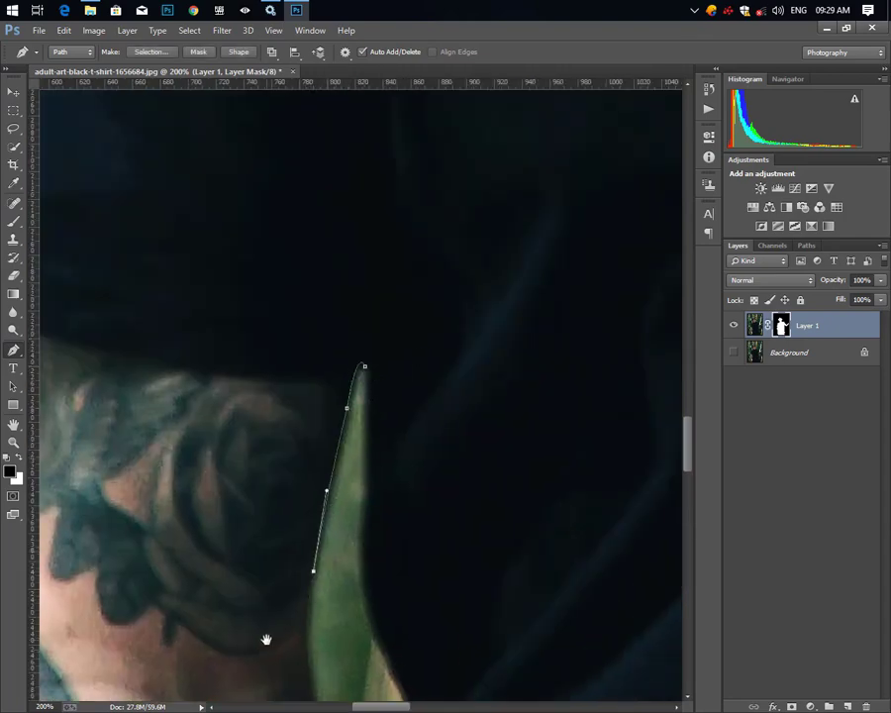
pyautogui.scroll(-3, 297, 574)
pyautogui.moveTo(319, 461); pyautogui.dragTo(339, 608)
pyautogui.keyDown('alt'); pyautogui.click(320, 462); pyautogui.keyUp('alt')
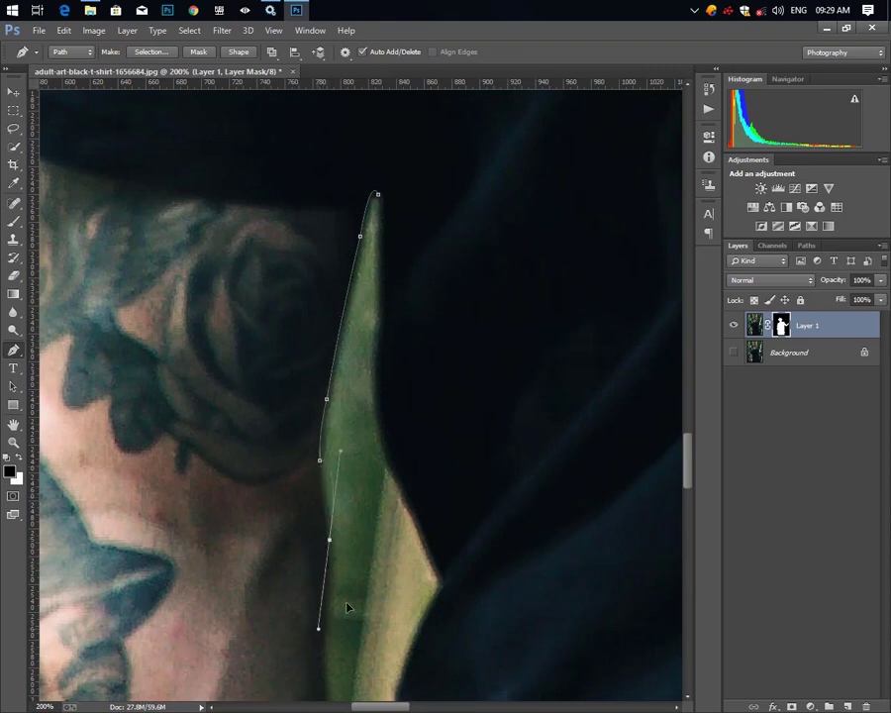
pyautogui.keyDown('alt'); pyautogui.click(330, 540); pyautogui.keyUp('alt')
pyautogui.scroll(-3, 341, 408)
pyautogui.scroll(-2, 356, 467)
pyautogui.moveTo(362, 431); pyautogui.dragTo(347, 591)
pyautogui.keyDown('alt'); pyautogui.click(361, 433); pyautogui.keyUp('alt')
# - Continue the outline around the sliver's bottom and back up the shirt edge
pyautogui.scroll(-3, 323, 453)
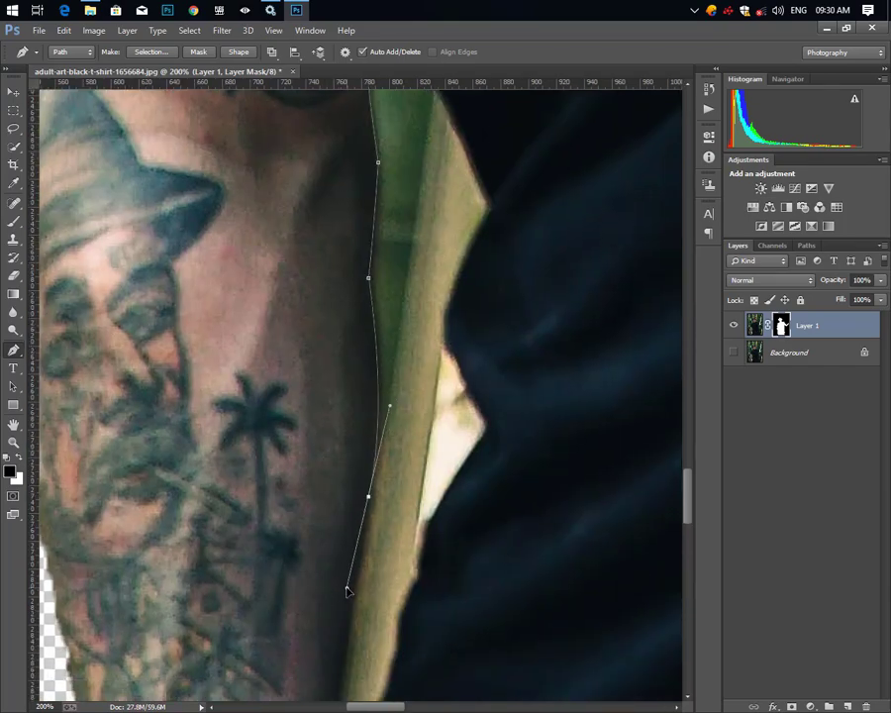
pyautogui.keyDown('alt'); pyautogui.click(368, 497); pyautogui.keyUp('alt')
pyautogui.scroll(-4, 358, 366)
pyautogui.moveTo(367, 531)
pyautogui.mouseDown()
pyautogui.moveTo(358, 572)
pyautogui.moveTo(375, 597)
pyautogui.moveTo(389, 595)
pyautogui.mouseUp()
pyautogui.keyDown('alt'); pyautogui.click(368, 530); pyautogui.keyUp('alt')
pyautogui.scroll(-3, 357, 463)
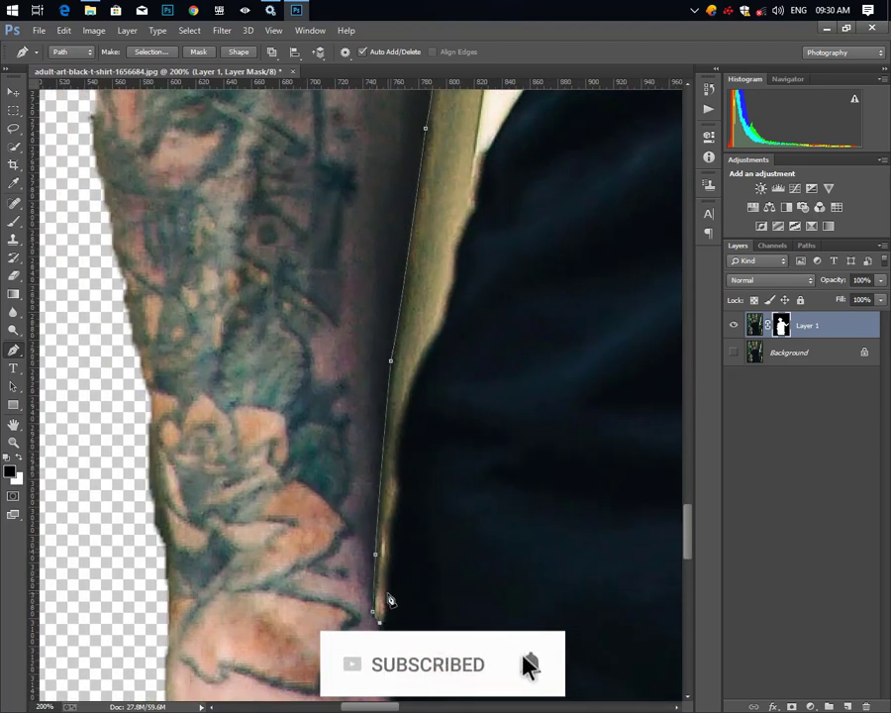
pyautogui.click(392, 539)
pyautogui.click(397, 504)
pyautogui.click(399, 473)
pyautogui.click(403, 413)
pyautogui.click(439, 338)
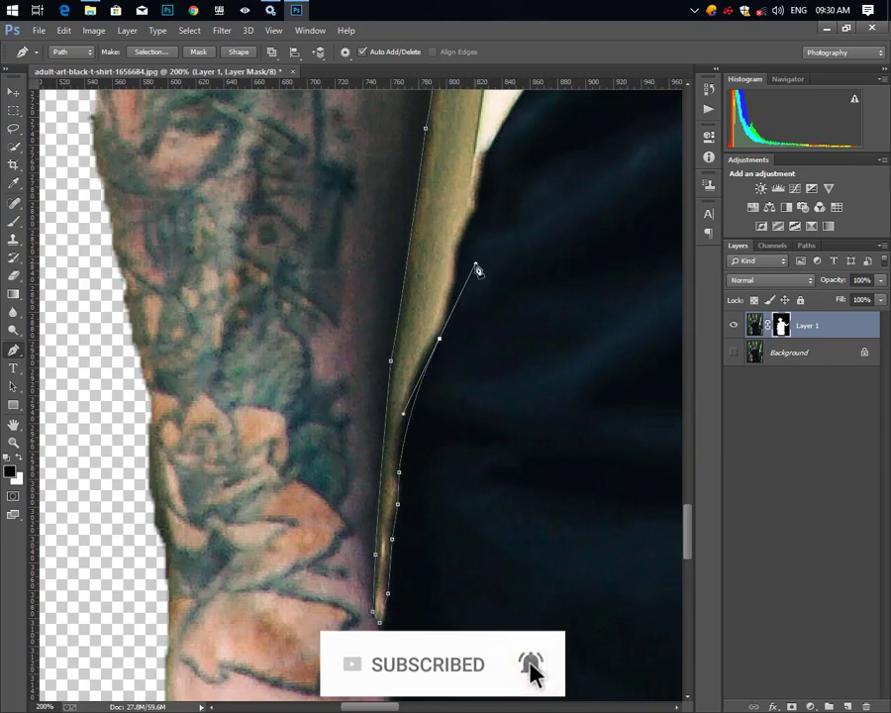
pyautogui.click(453, 293)
pyautogui.click(458, 261)
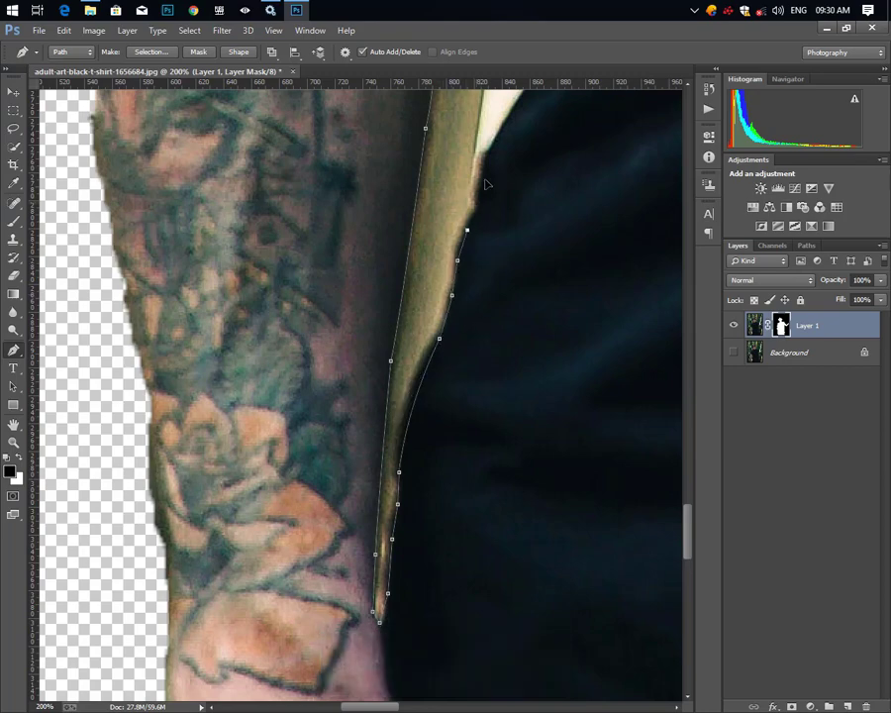
# - Curve the outline to the sliver's top, close it and convert it to a selection
pyautogui.scroll(5, 470, 313)
pyautogui.moveTo(446, 358); pyautogui.dragTo(466, 337)
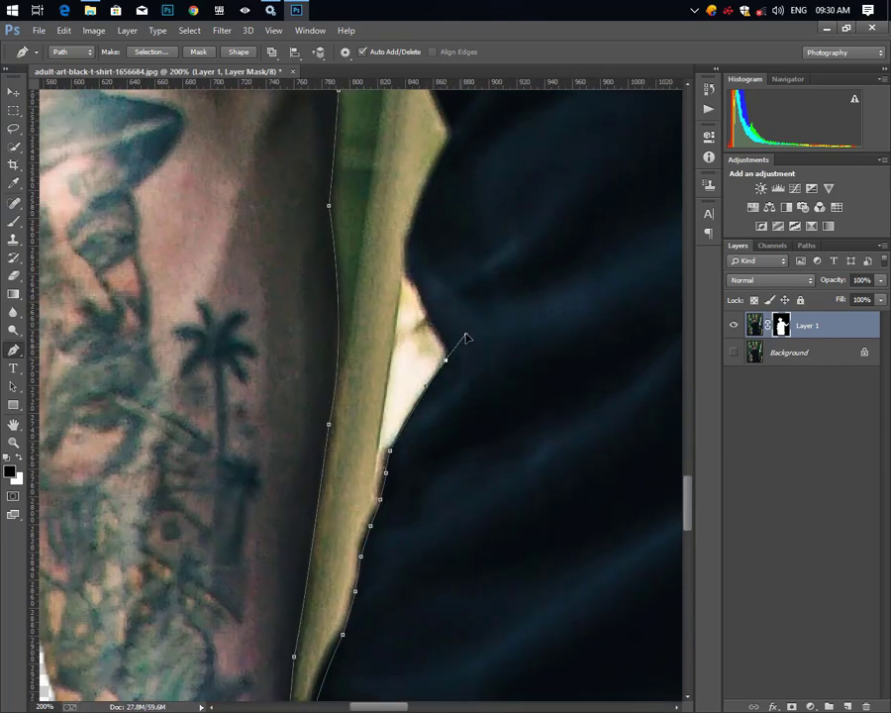
pyautogui.keyDown('alt'); pyautogui.click(444, 354); pyautogui.keyUp('alt')
pyautogui.moveTo(444, 135); pyautogui.dragTo(444, 151)
pyautogui.scroll(5, 474, 192)
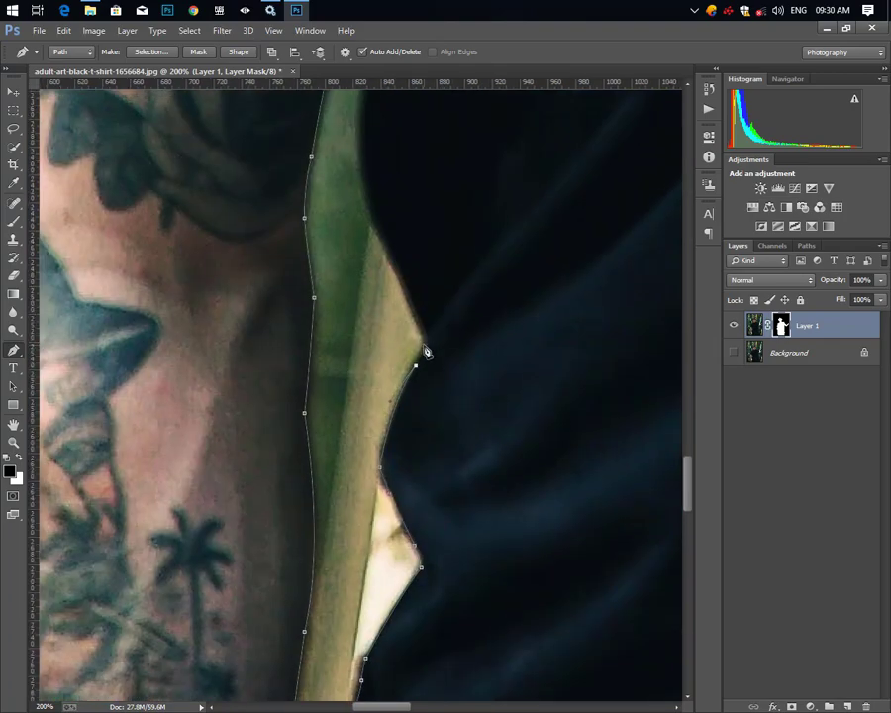
pyautogui.scroll(4, 404, 272)
pyautogui.hscroll(-2, 454, 319)
pyautogui.moveTo(428, 300); pyautogui.dragTo(436, 201)
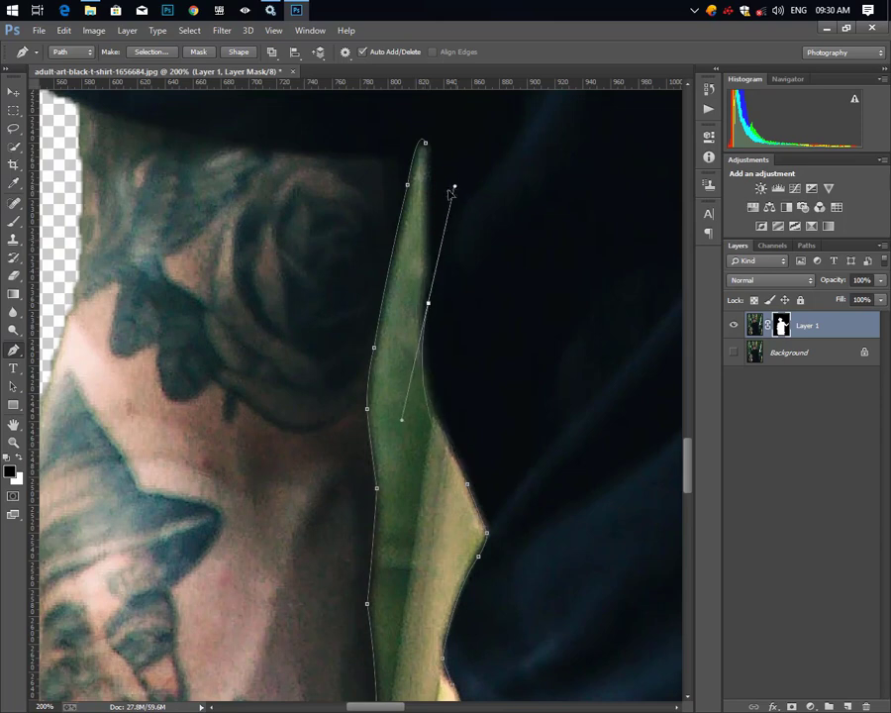
pyautogui.click(427, 240)
pyautogui.click(430, 170)
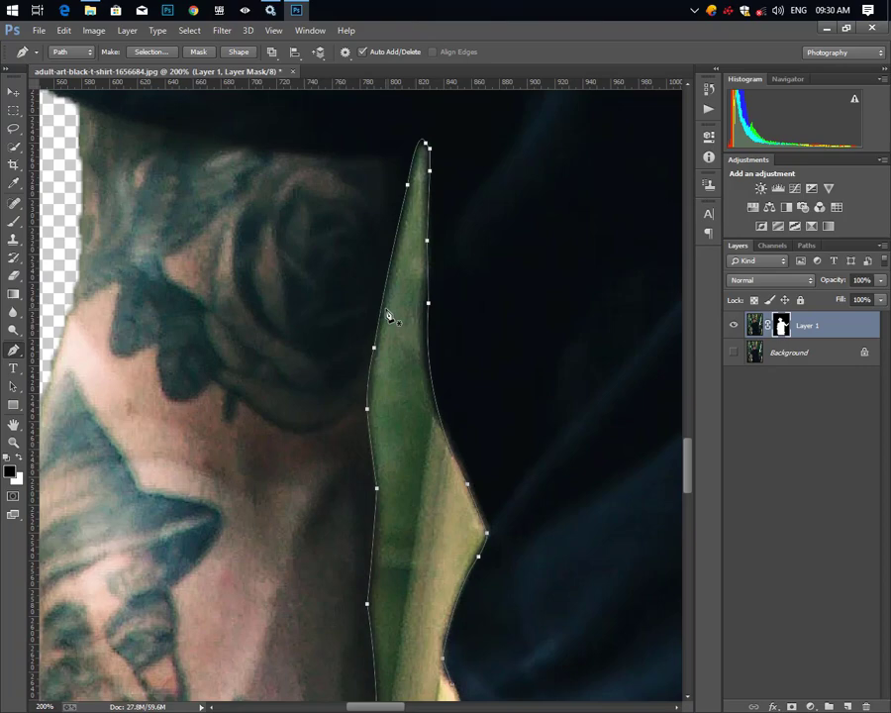
pyautogui.hotkey('ctrl', 'Return')
pyautogui.hotkey('ctrl', '-')
pyautogui.hotkey('ctrl', '-')
pyautogui.hotkey('ctrl', '-')
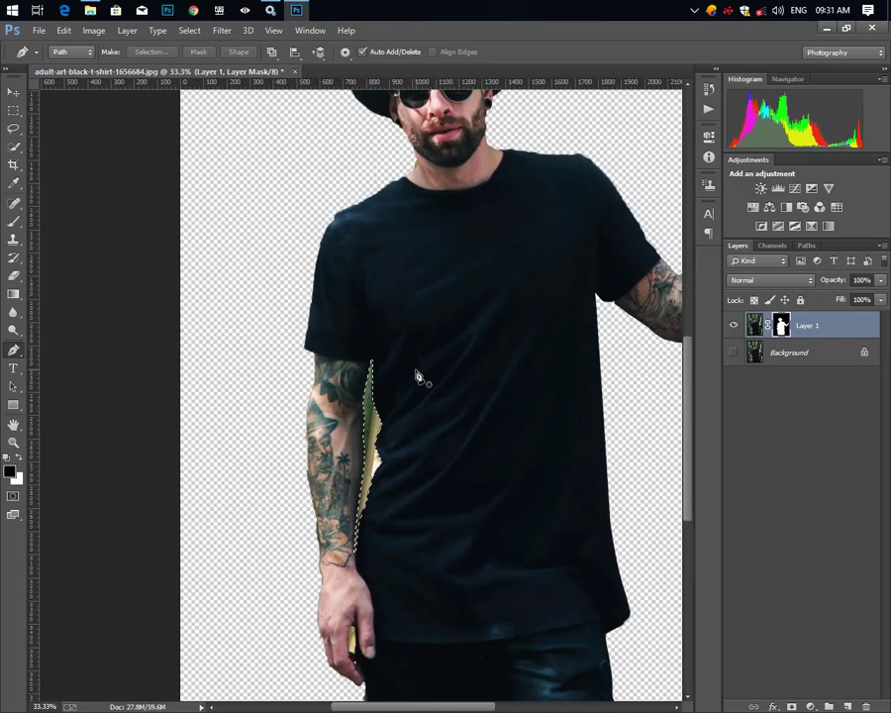
# - Paint black on the mask to hide the yellow fringe beside the arm, then deselect
pyautogui.press('b')
pyautogui.moveTo(408, 377); pyautogui.dragTo(337, 485)
pyautogui.hotkey('ctrl', 'd')
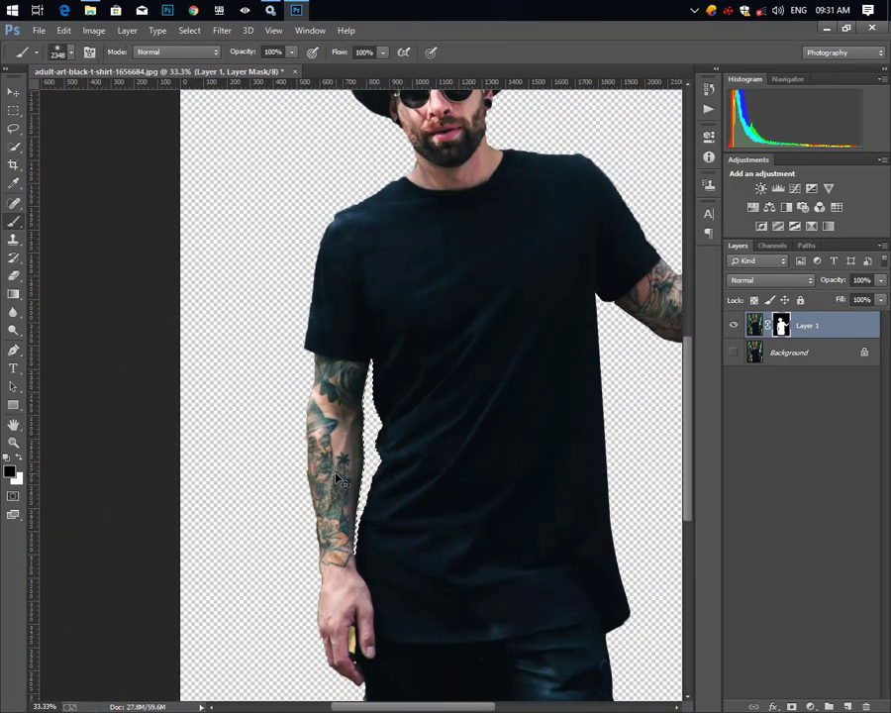
# - Zoom to the hand and mask out the yellow object between the fingers with a small black brush
pyautogui.hotkey('ctrl', '+')
pyautogui.scroll(-5, 435, 416)
pyautogui.scroll(-3, 406, 396)
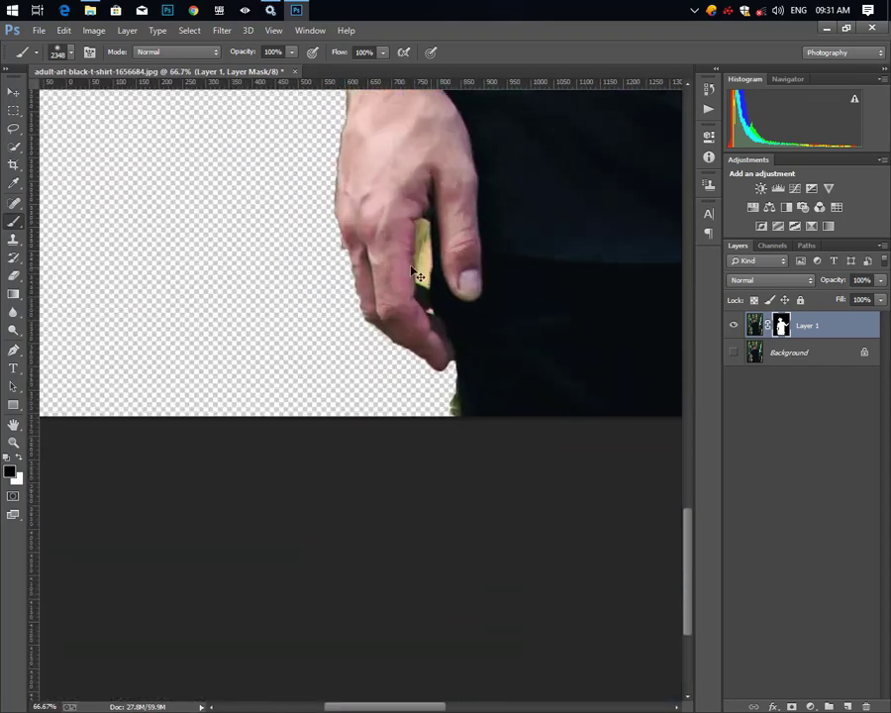
pyautogui.hotkey('ctrl', '+')
pyautogui.hotkey('ctrl', '+')
pyautogui.hotkey('ctrl', '-')
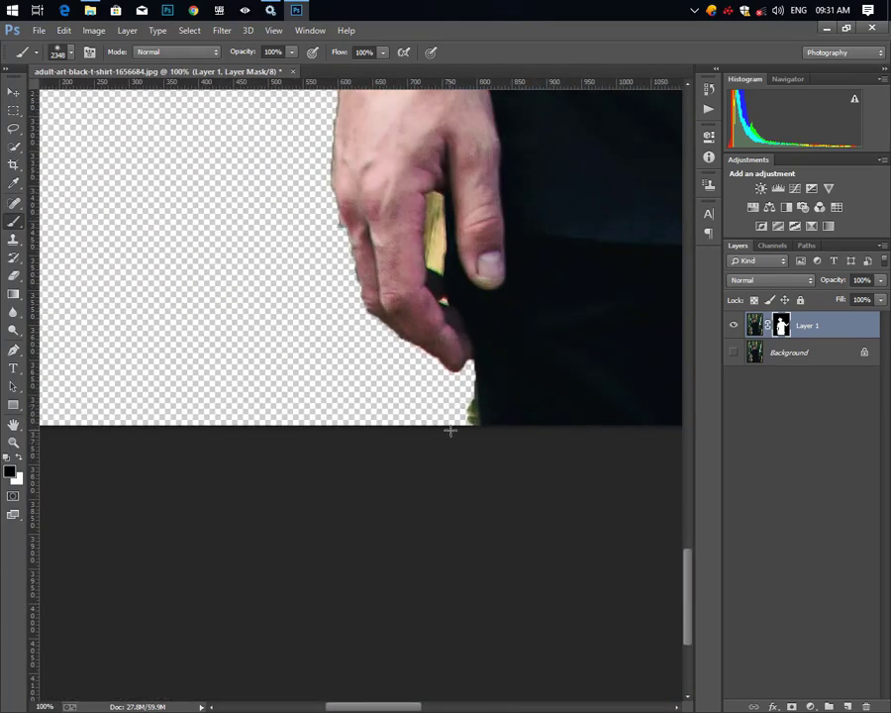
pyautogui.press('[')
pyautogui.press('[')
pyautogui.press('[')
pyautogui.press('[')
pyautogui.press('[')
pyautogui.press('[')
pyautogui.press('x')
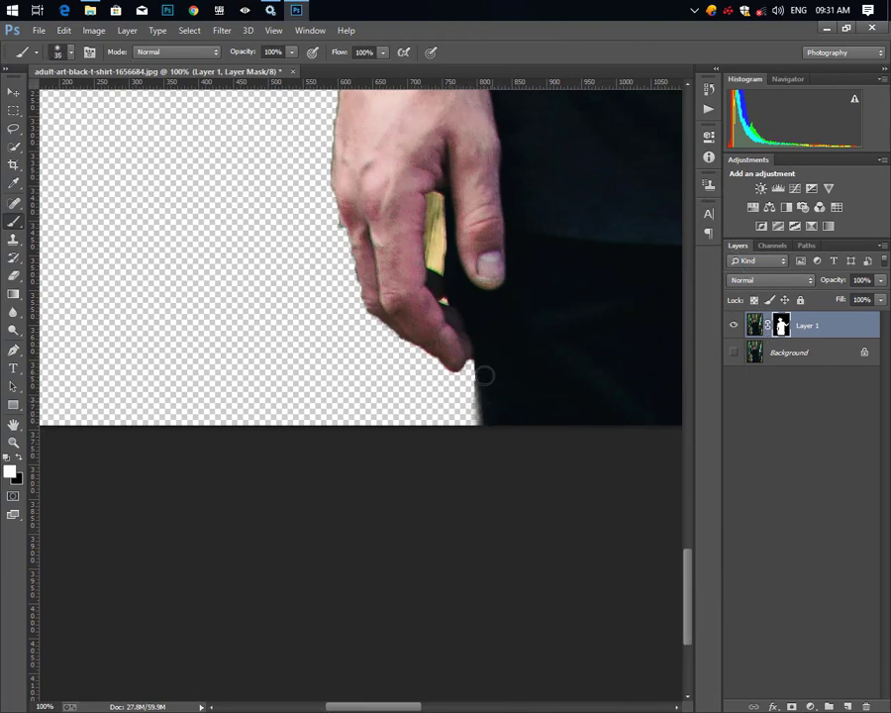
pyautogui.press('x')
pyautogui.moveTo(433, 201)
pyautogui.mouseDown()
pyautogui.moveTo(435, 270)
pyautogui.moveTo(434, 204)
pyautogui.mouseUp()
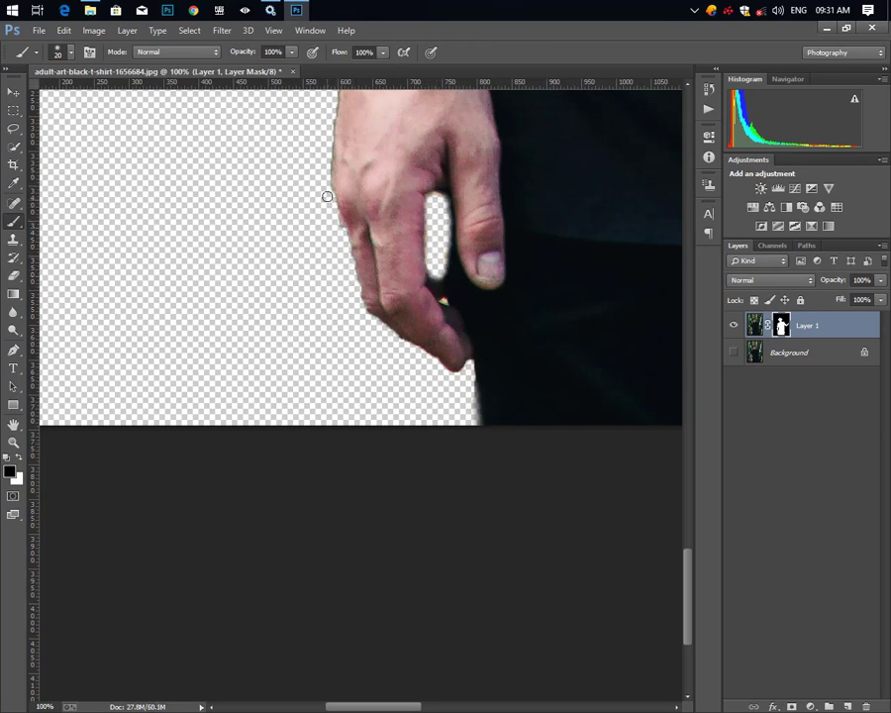
# - Pan and zoom back up to view the full hat and face
pyautogui.moveTo(384, 126)
pyautogui.mouseDown()
pyautogui.moveTo(343, 371)
pyautogui.moveTo(290, 511)
pyautogui.moveTo(306, 397)
pyautogui.mouseUp()
pyautogui.scroll(-2, 545, 253)
pyautogui.moveTo(545, 253); pyautogui.dragTo(481, 470)
pyautogui.scroll(2, 342, 384)
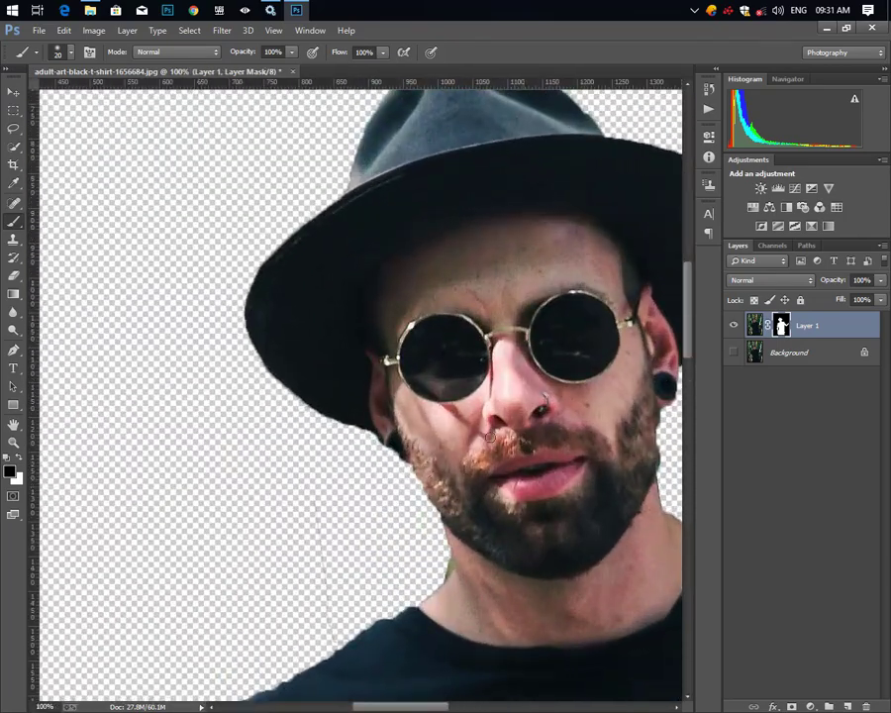
pyautogui.scroll(2, 342, 384)
pyautogui.scroll(-4, 608, 533)
pyautogui.scroll(1, 303, 501)
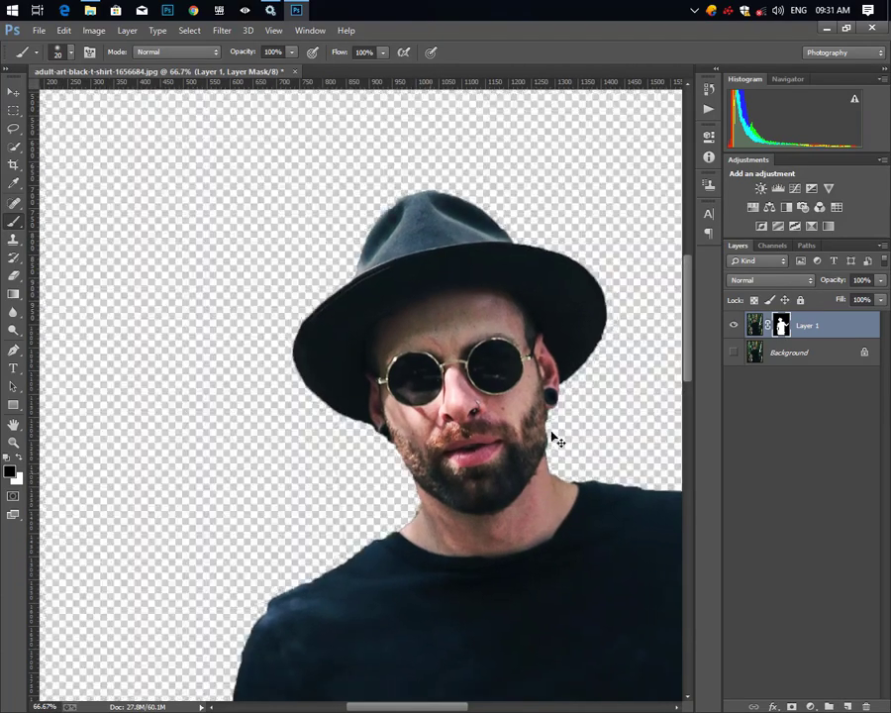
pyautogui.scroll(-2, 554, 437)
pyautogui.scroll(-2, 665, 571)
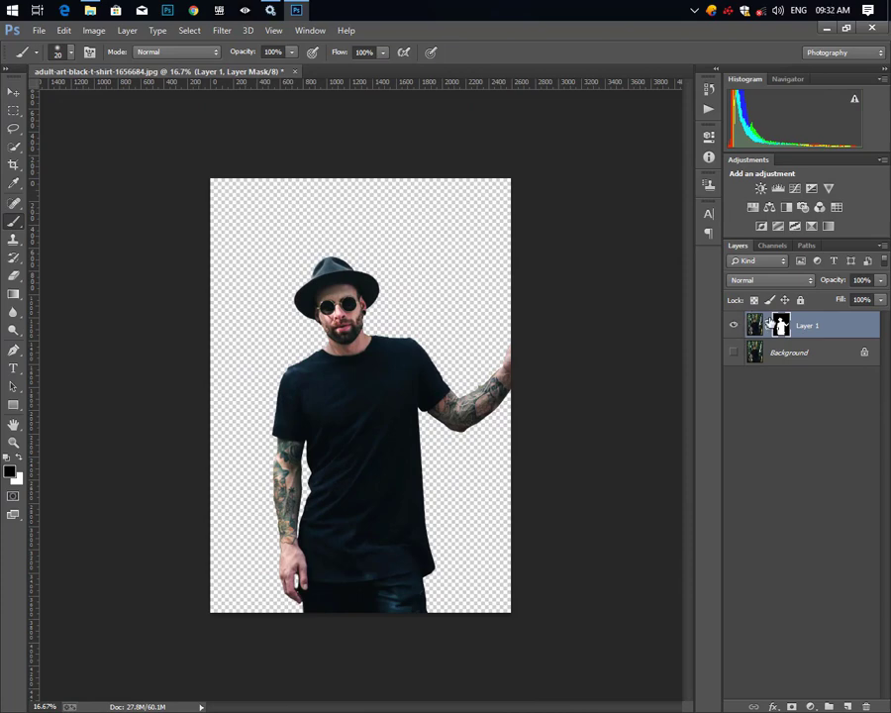
# - Feather Layer 1's mask edge by 0.5 px using Refine Mask
pyautogui.rightClick(781, 325)
pyautogui.click(753, 493)
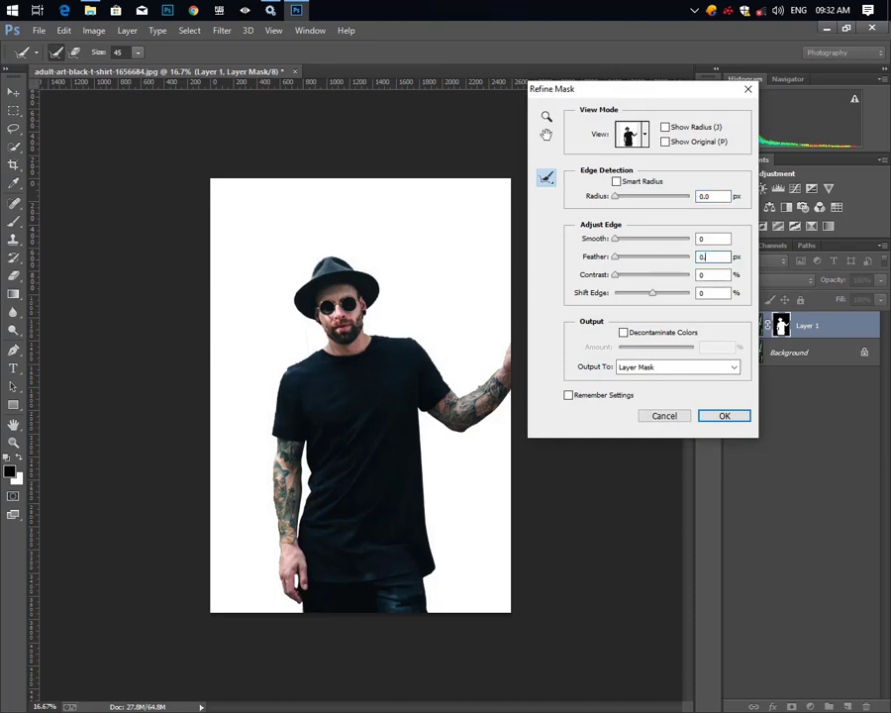
pyautogui.write('5')
pyautogui.press('Return')
pyautogui.click(734, 353)
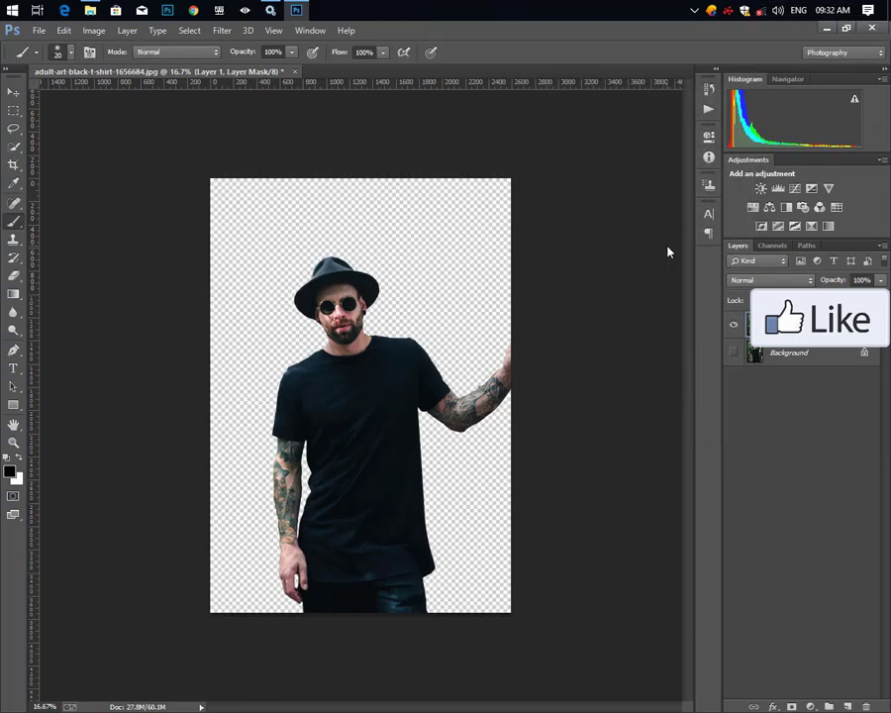
# - Apply Layer 1's mask permanently and target the Background layer for a new fill layer
pyautogui.rightClick(780, 325)
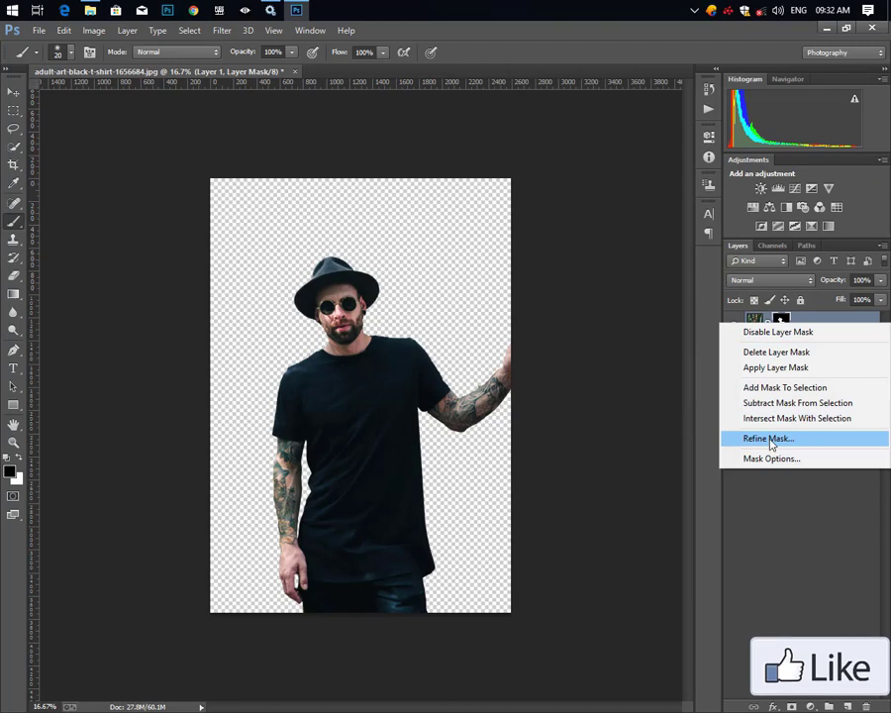
pyautogui.click(777, 369)
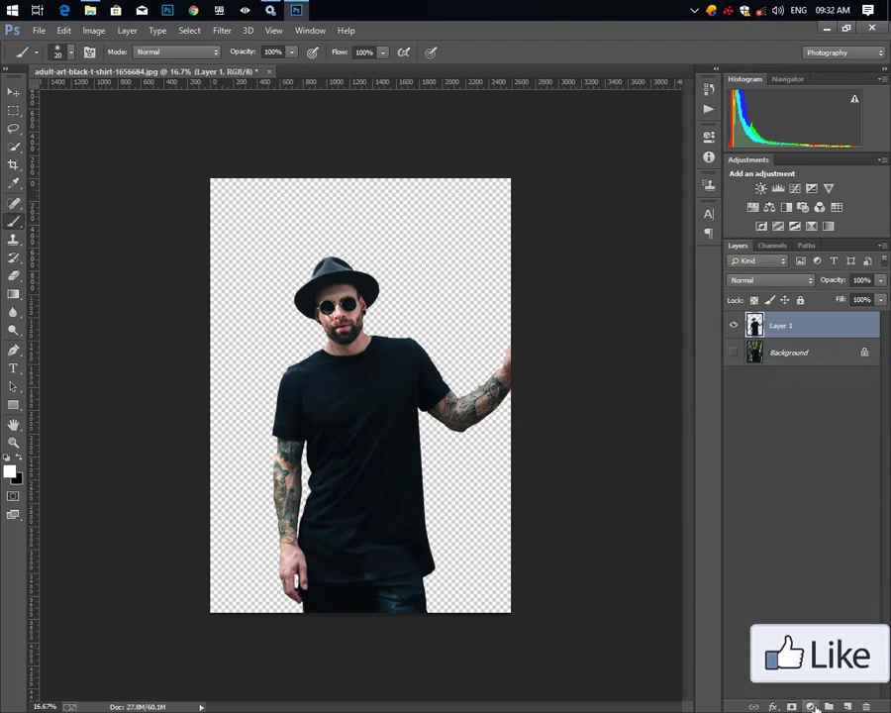
pyautogui.click(763, 354)
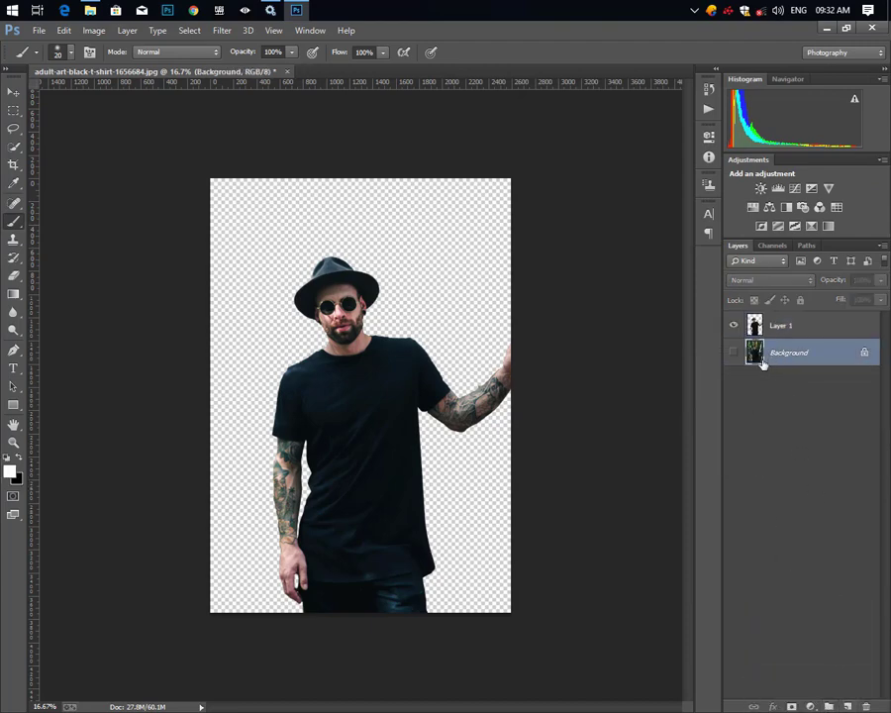
pyautogui.click(811, 706)
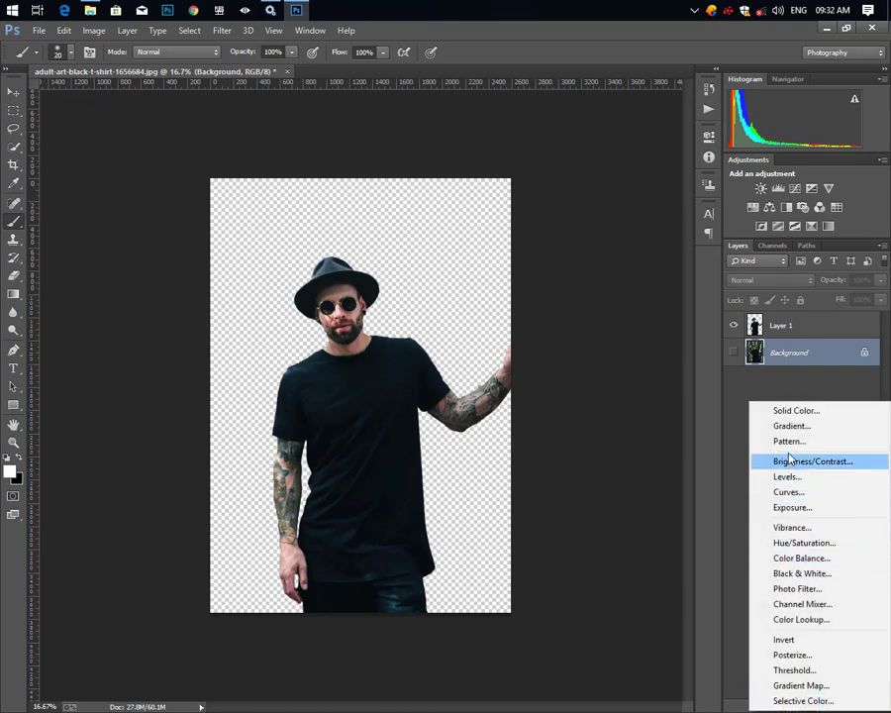
# - Add a white (#ffffff) Solid Color fill beneath the cut-out, then reselect Layer 1 to check edges
pyautogui.click(791, 411)
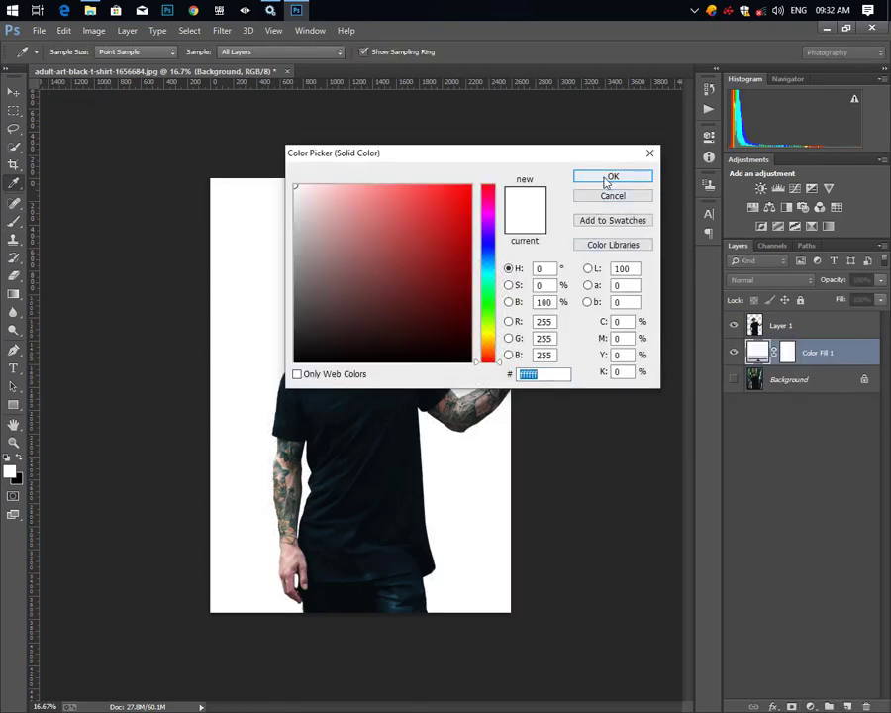
pyautogui.click(612, 176)
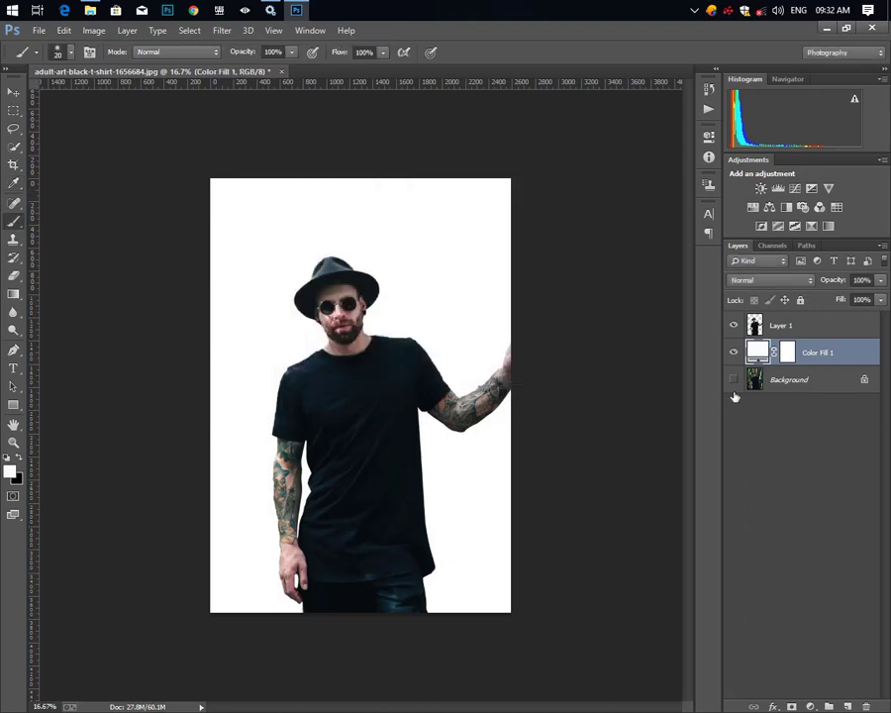
pyautogui.click(771, 328)
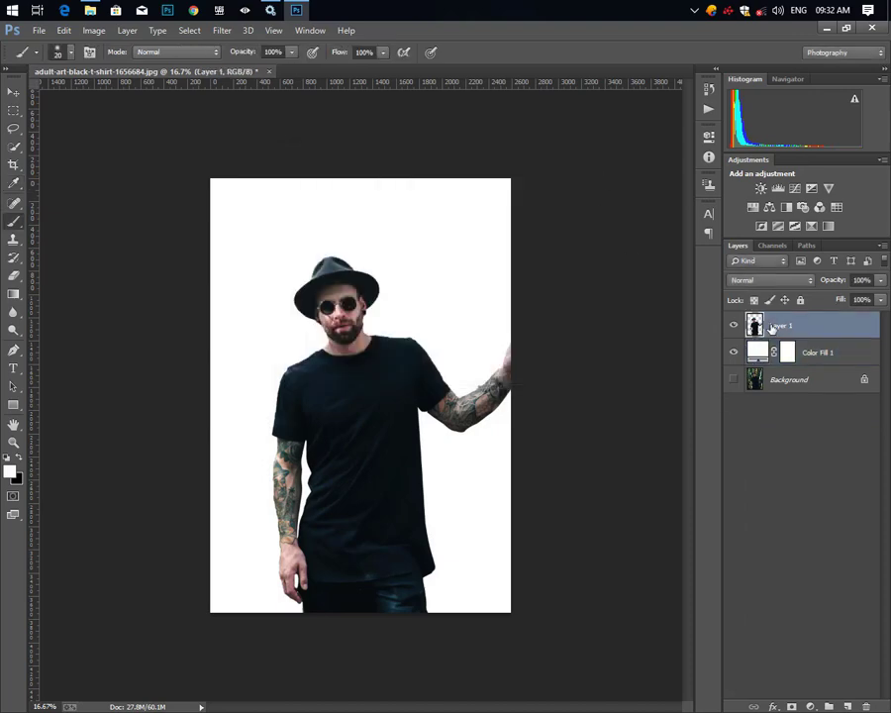
pyautogui.hotkey('ctrl', '+')
pyautogui.hotkey('ctrl', '+')
pyautogui.hotkey('ctrl', '+')
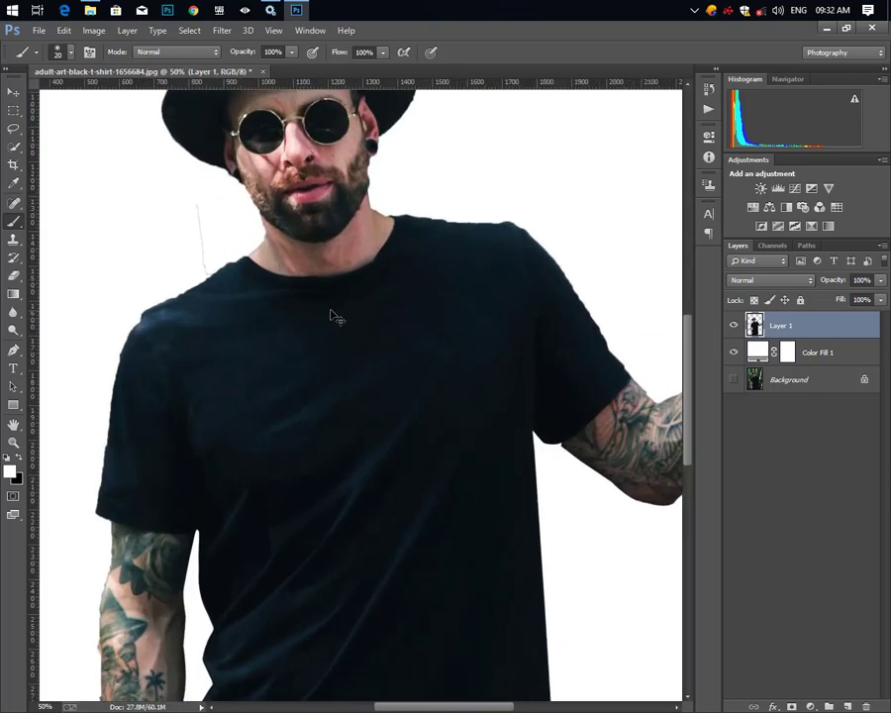
pyautogui.hotkey('ctrl', '-')
pyautogui.hotkey('ctrl', '-')
pyautogui.hotkey('ctrl', '-')
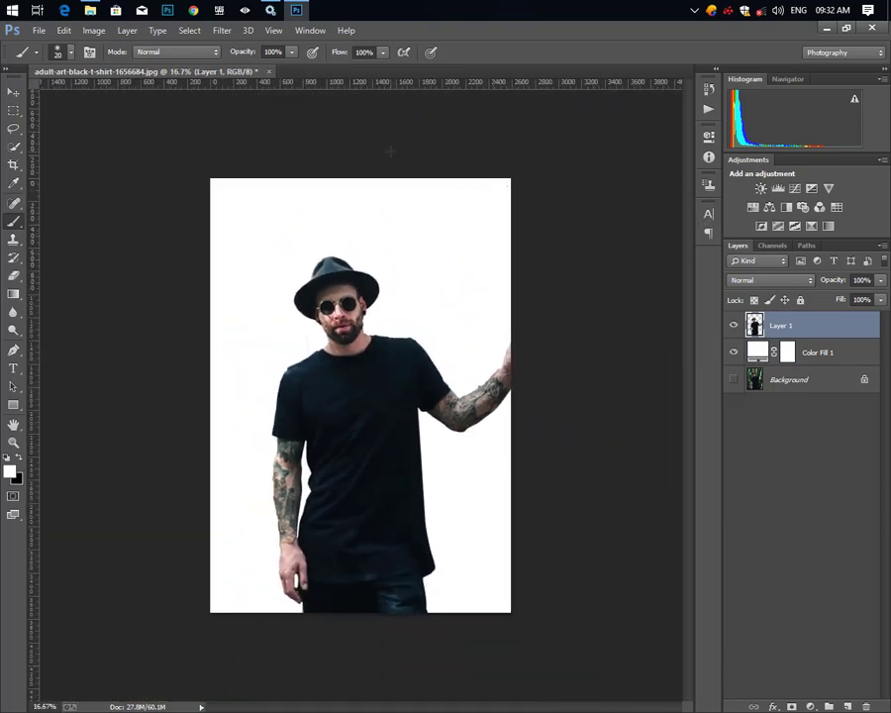
# - Apply Camera Raw Filter with Shadows +100, Highlights +15, Contrast −13 and Blacks about +16
pyautogui.click(222, 30)
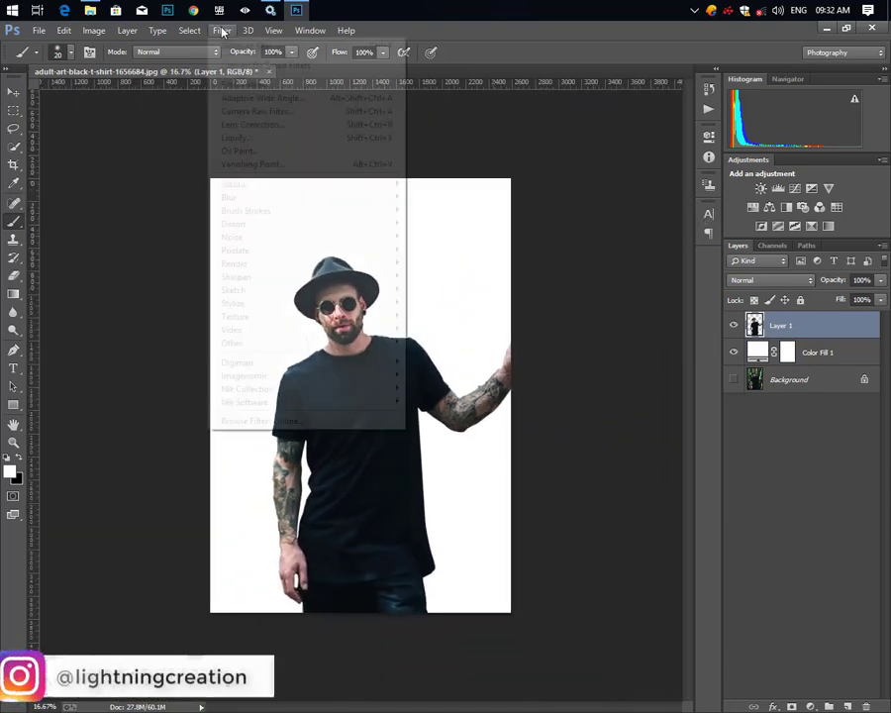
pyautogui.click(222, 111)
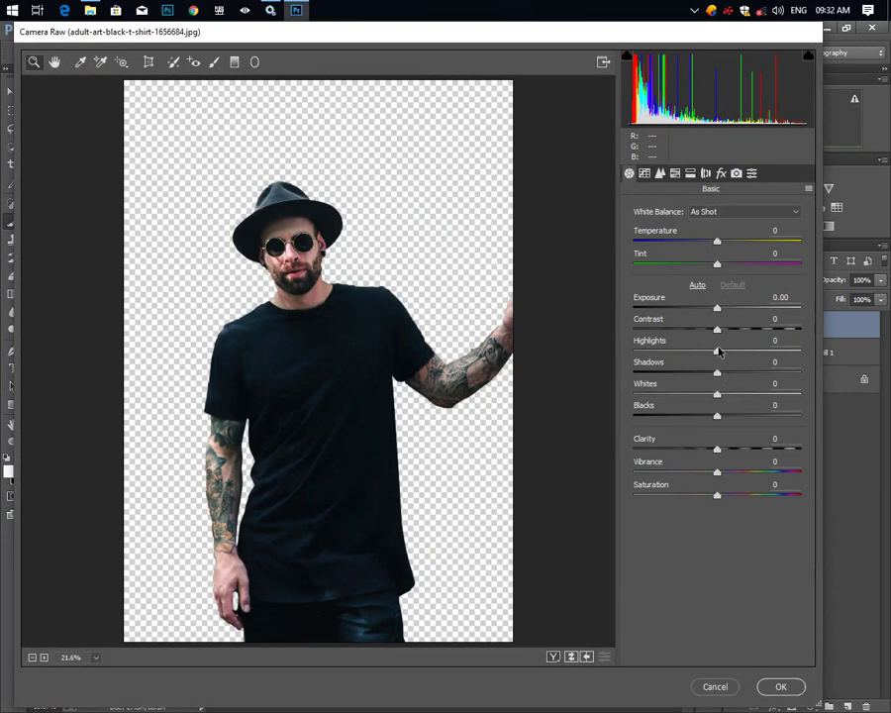
pyautogui.moveTo(719, 377); pyautogui.dragTo(830, 378)
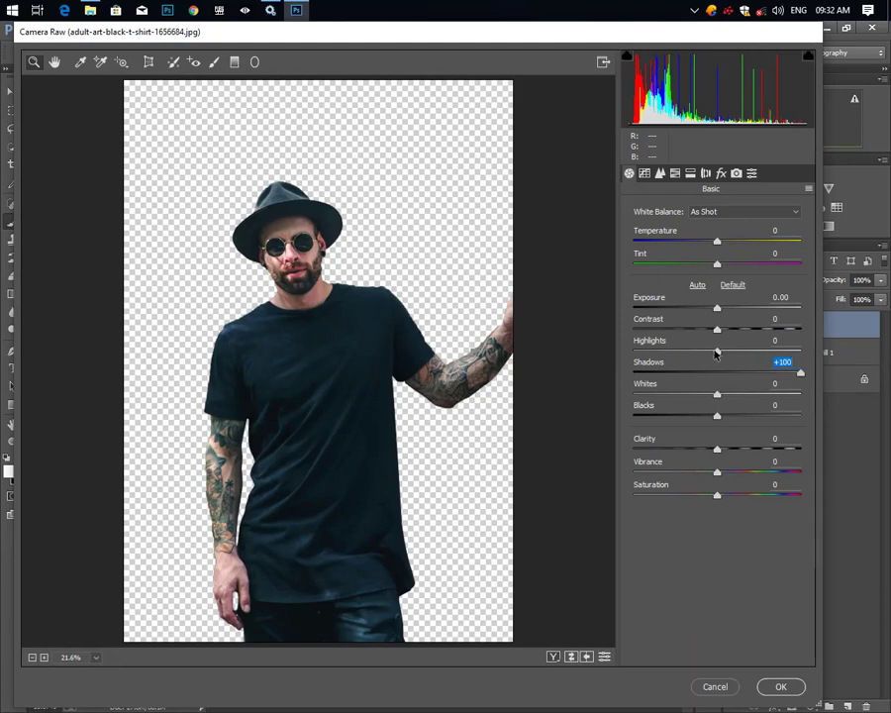
pyautogui.moveTo(717, 352)
pyautogui.mouseDown()
pyautogui.moveTo(744, 353)
pyautogui.moveTo(730, 357)
pyautogui.moveTo(702, 339)
pyautogui.mouseUp()
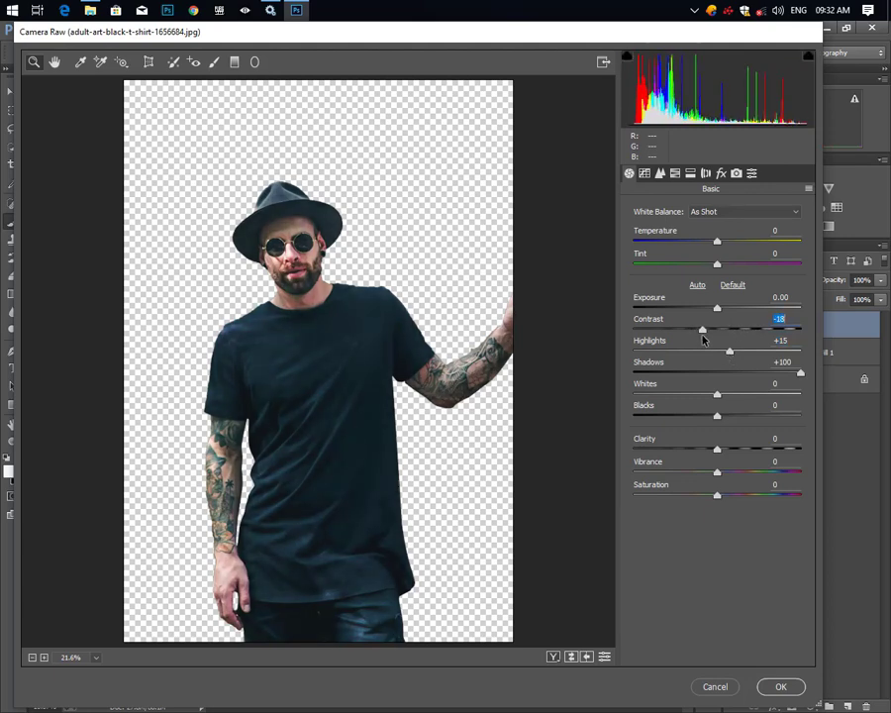
pyautogui.moveTo(703, 339); pyautogui.dragTo(708, 396)
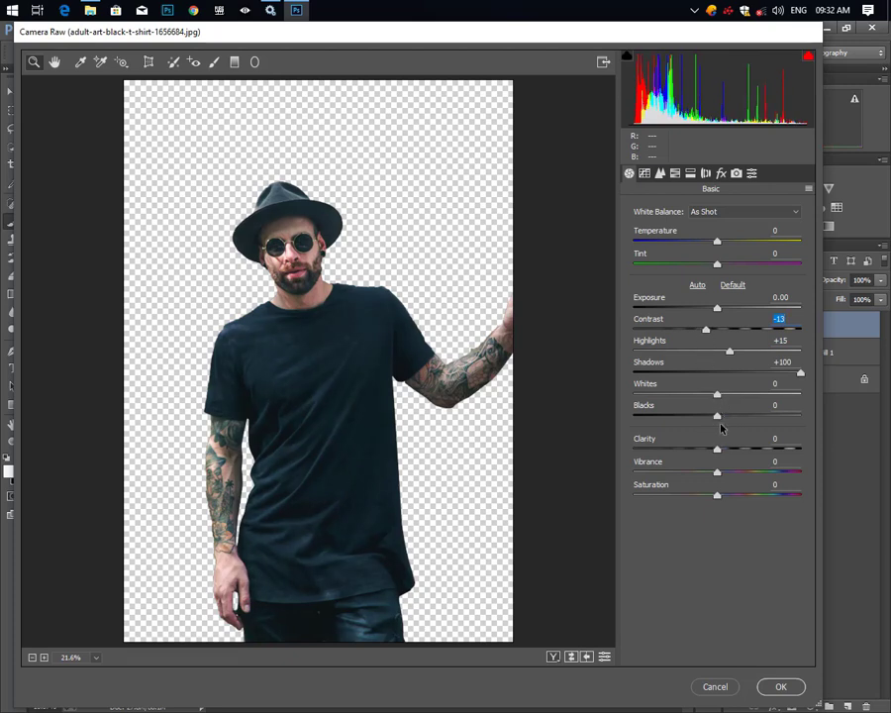
pyautogui.moveTo(719, 416); pyautogui.dragTo(731, 417)
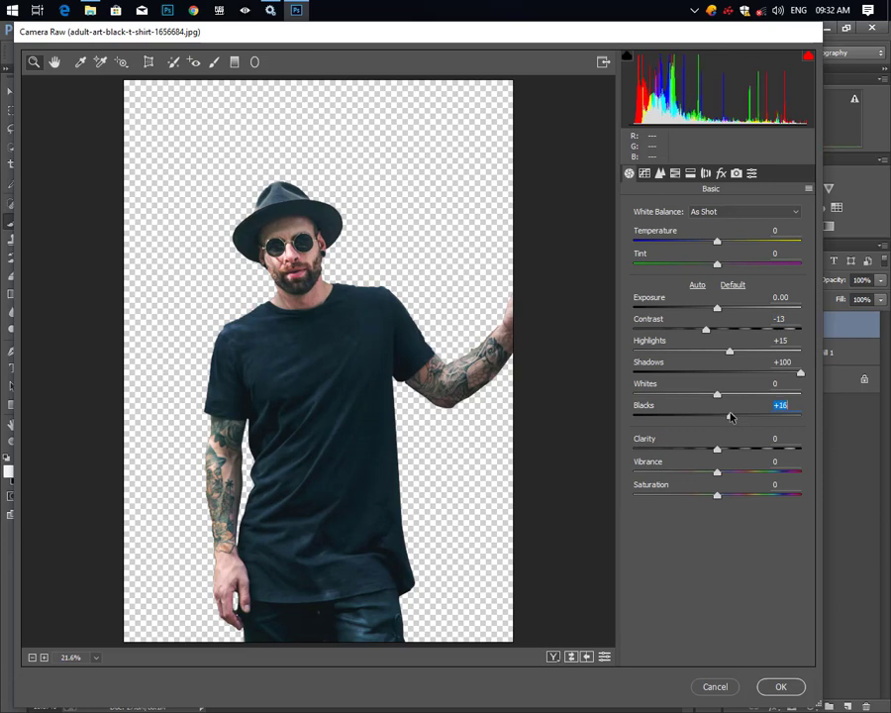
pyautogui.click(778, 685)
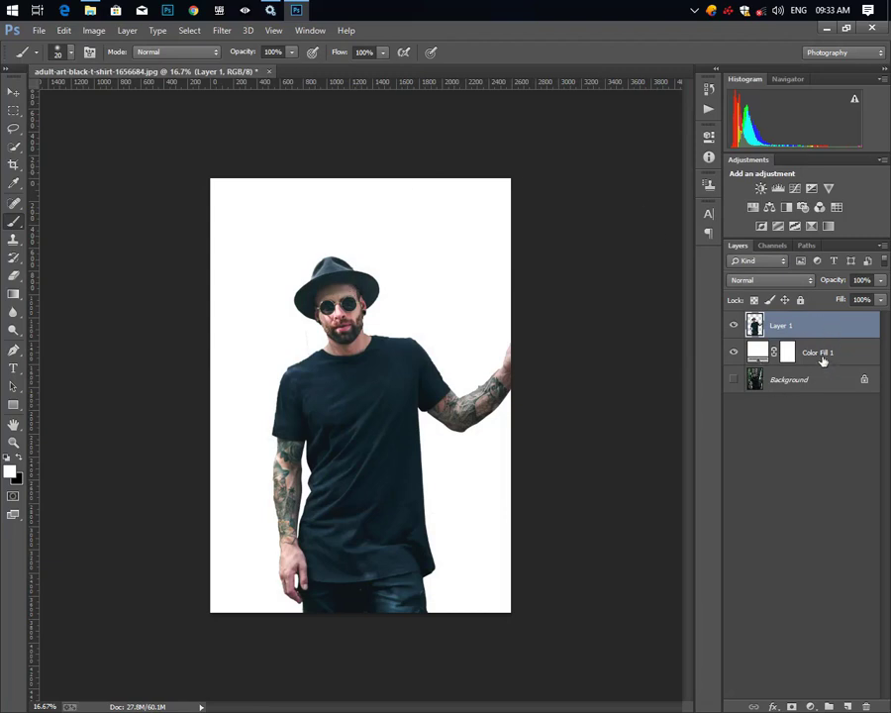
# - Duplicate the cutout layer and add a Hue/Saturation adjustment with Saturation −100
pyautogui.hotkey('ctrl', 'j')
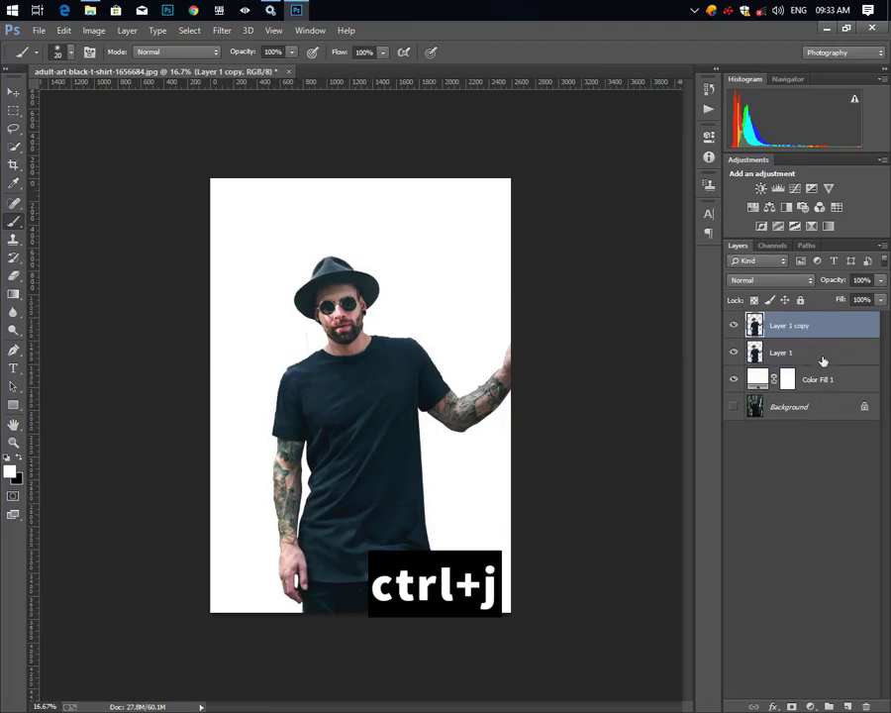
pyautogui.click(811, 708)
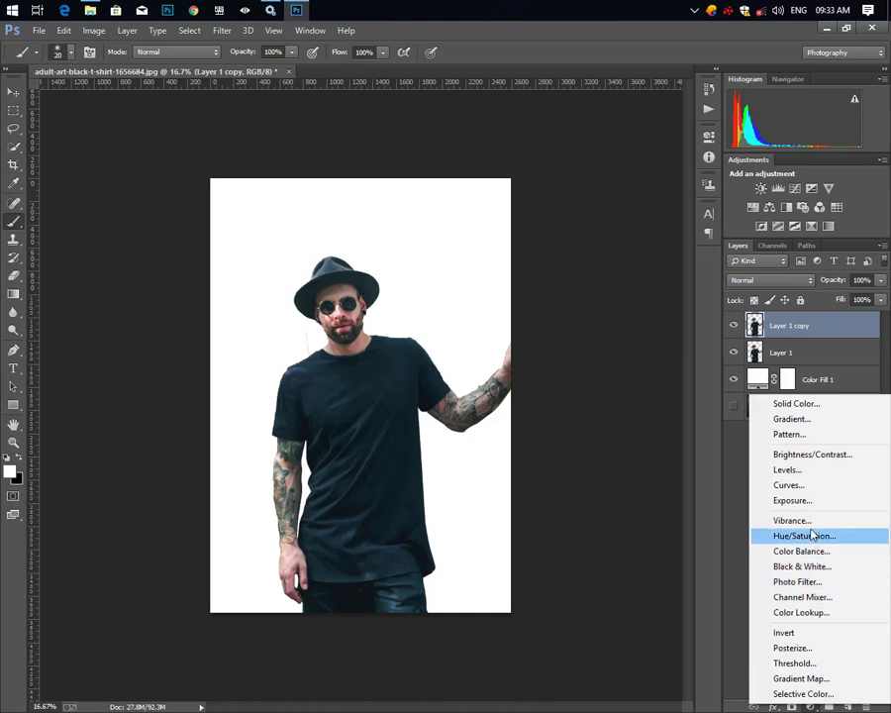
pyautogui.click(804, 535)
pyautogui.moveTo(608, 257); pyautogui.dragTo(427, 256)
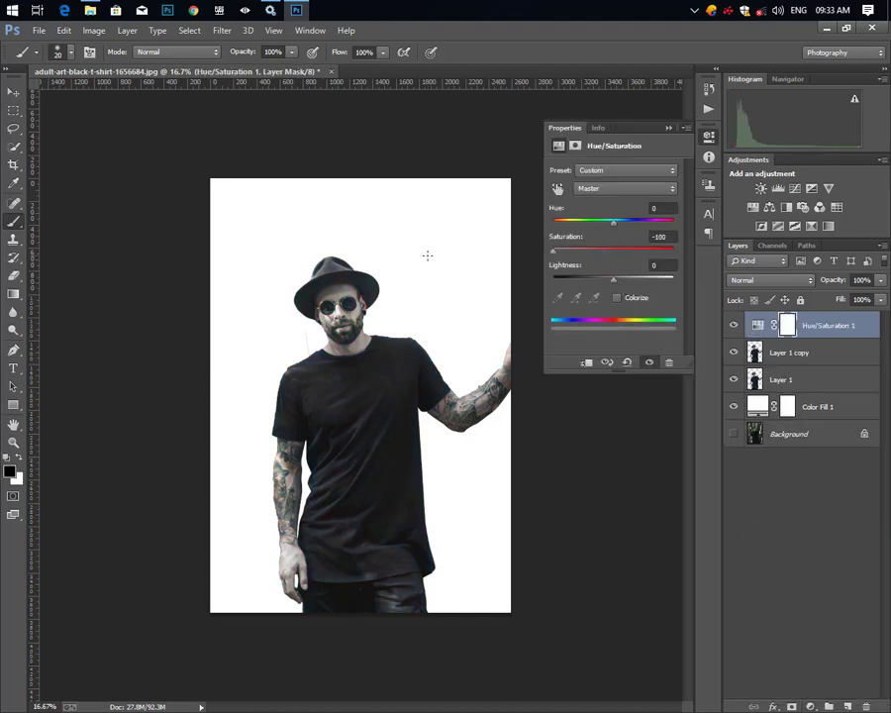
pyautogui.click(675, 129)
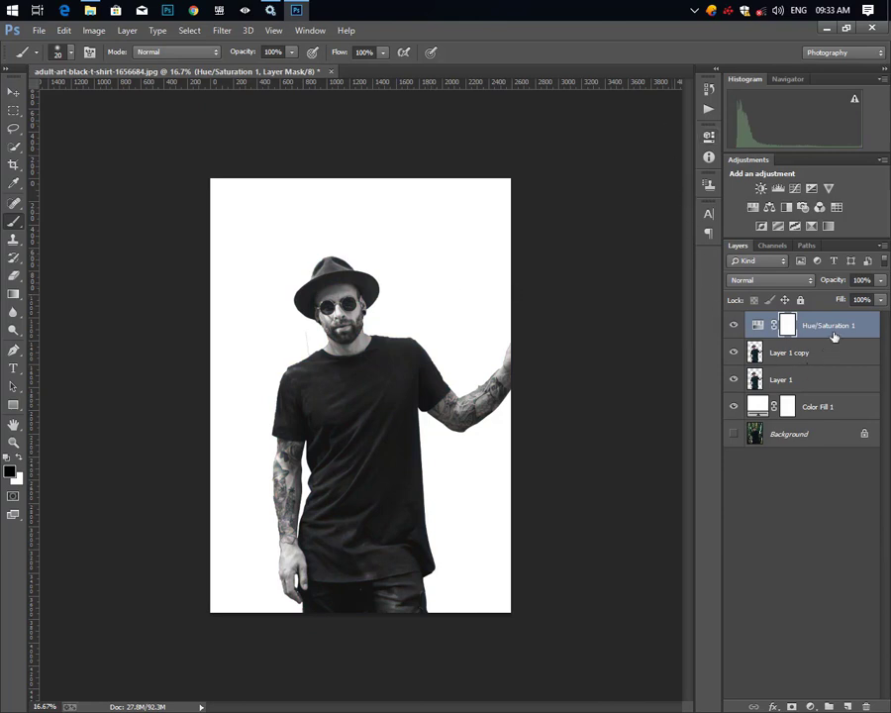
# - Set Layer 1 copy's blend mode to Color Dodge and invert it
pyautogui.click(819, 363)
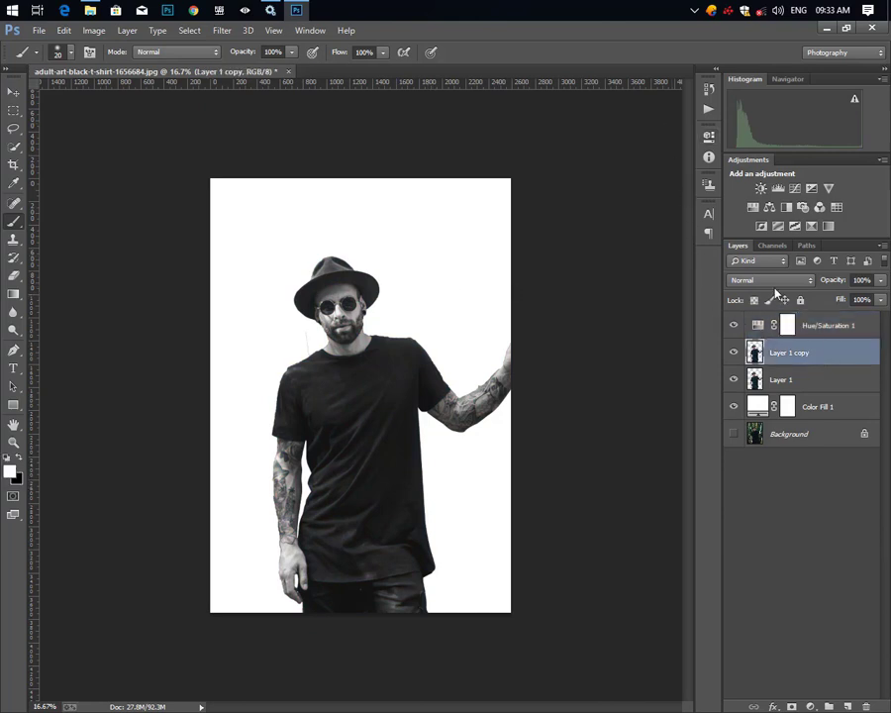
pyautogui.click(770, 281)
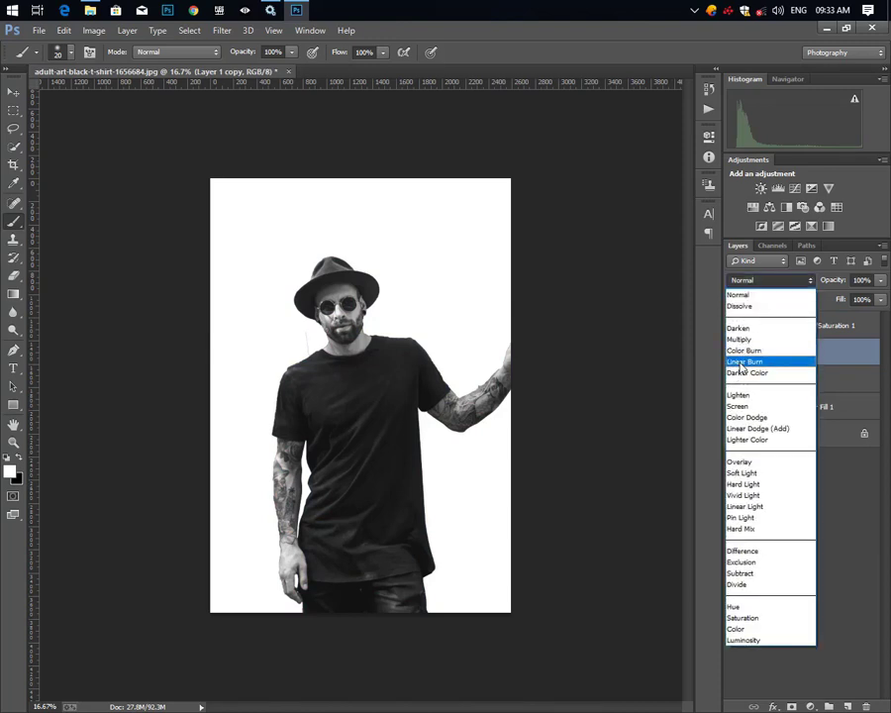
pyautogui.click(741, 419)
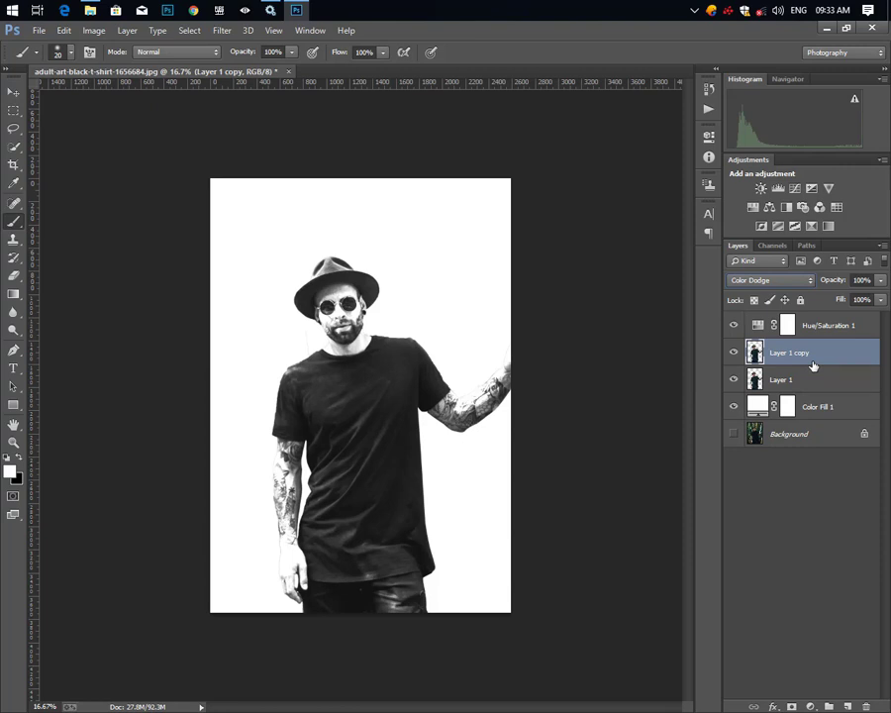
pyautogui.hotkey('ctrl', 'i')
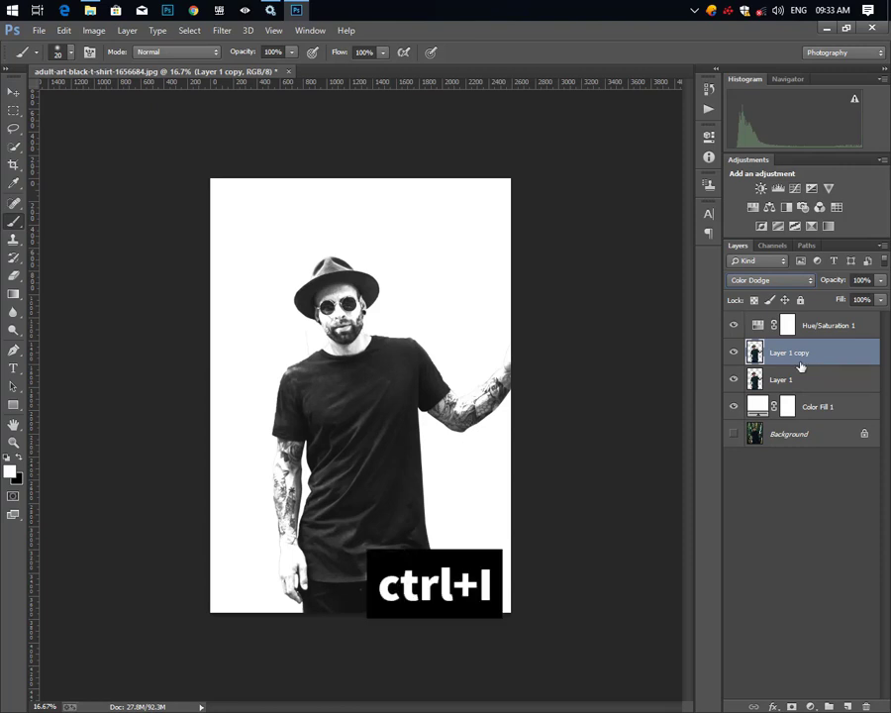
pyautogui.hotkey('ctrl', 'i')
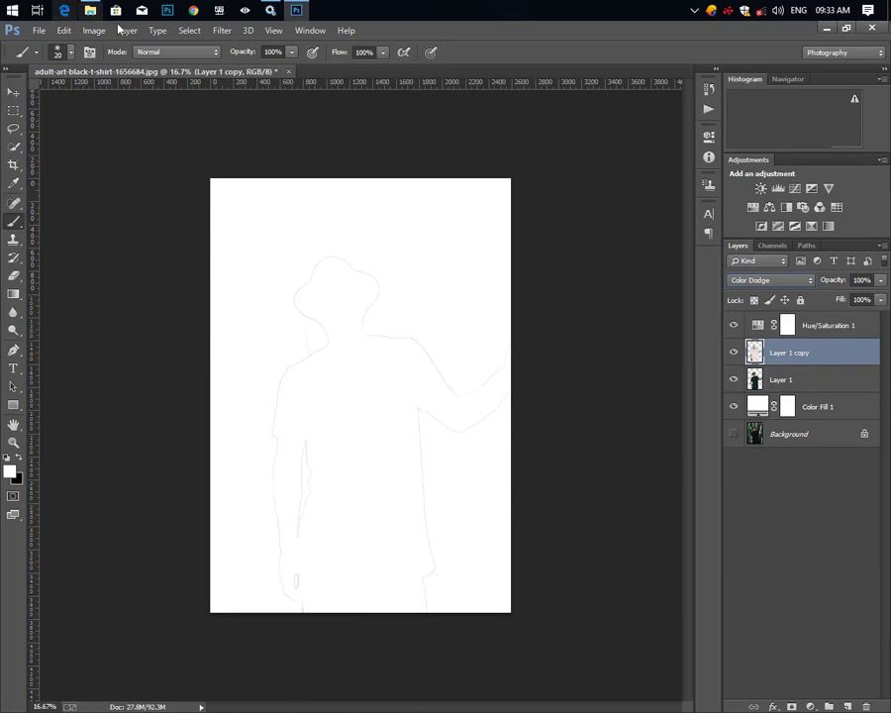
# - Blur Layer 1 copy with a Gaussian Blur of 69.2 pixels radius
pyautogui.click(222, 30)
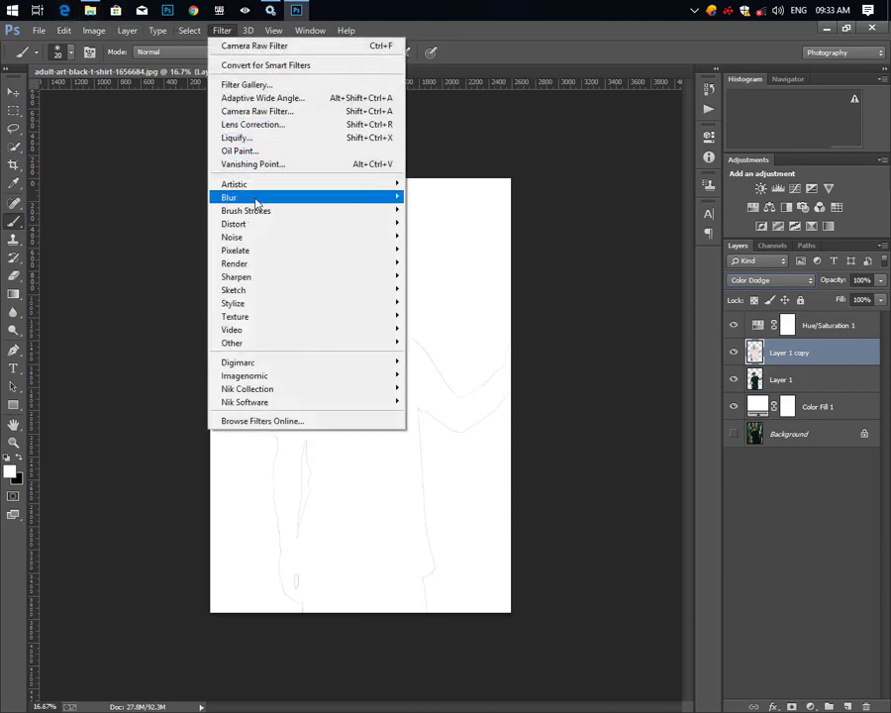
pyautogui.moveTo(229, 197)
pyautogui.click(486, 296)
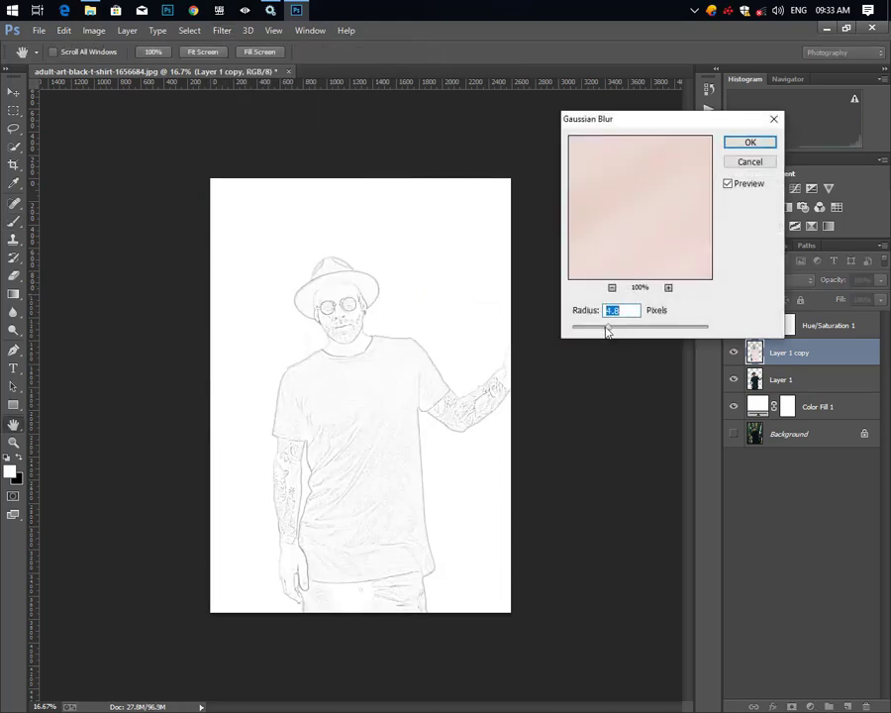
pyautogui.moveTo(620, 333); pyautogui.dragTo(644, 334)
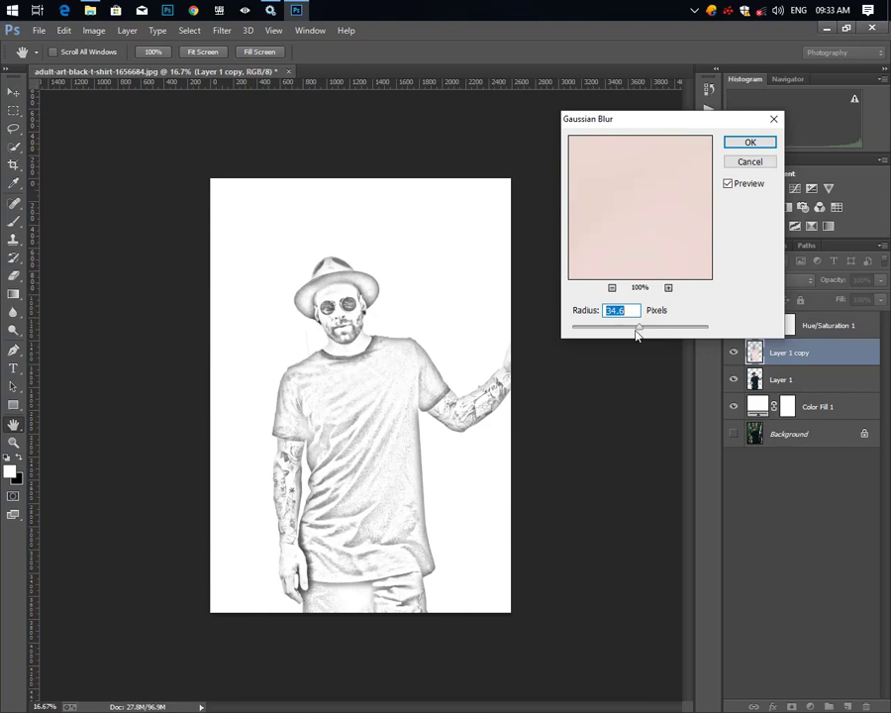
pyautogui.hotkey('ctrl', '+')
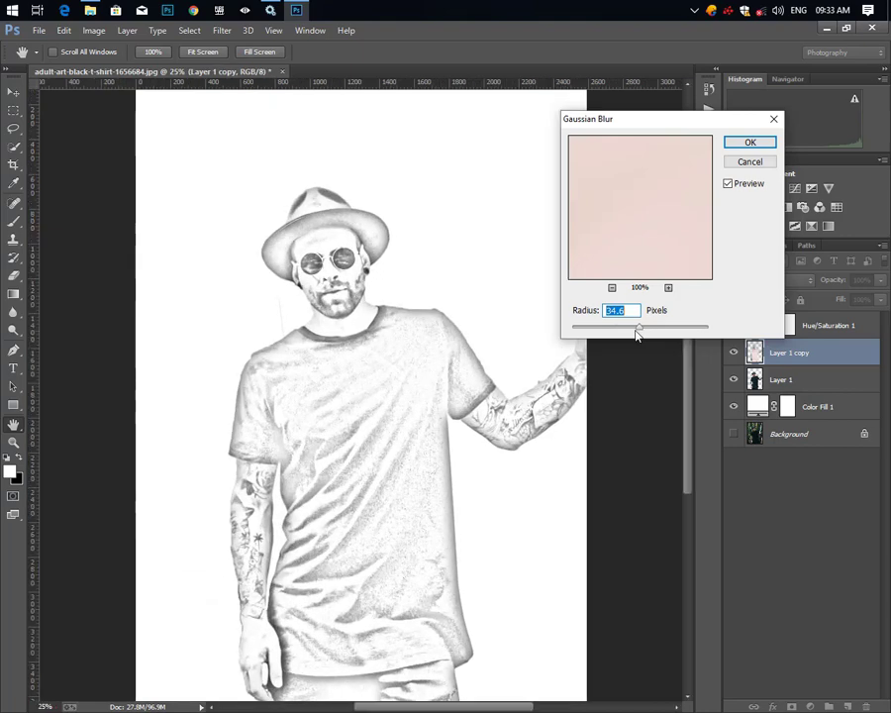
pyautogui.hotkey('ctrl', '+')
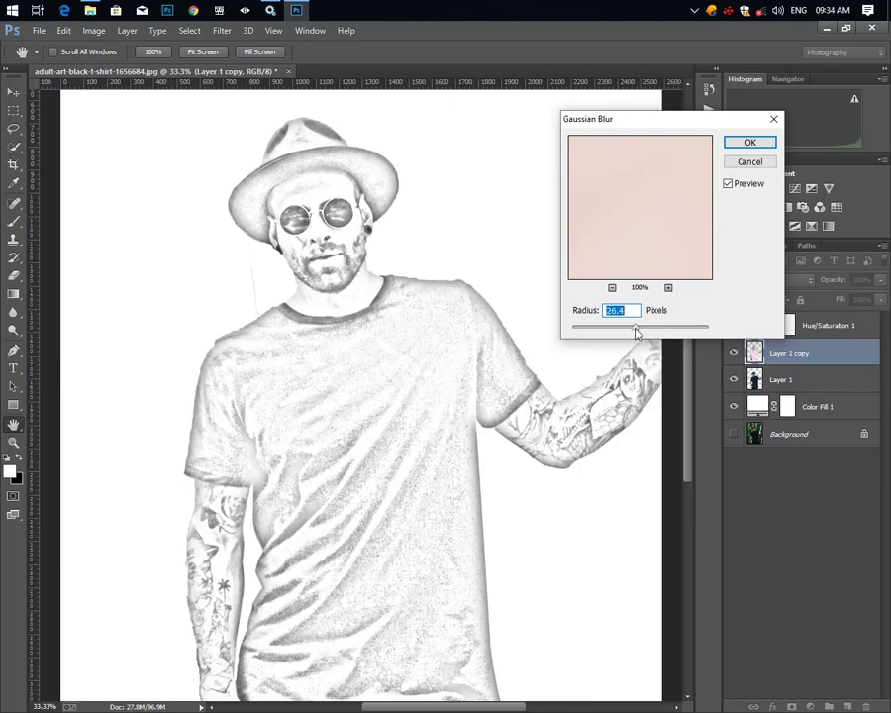
pyautogui.moveTo(644, 330); pyautogui.dragTo(655, 327)
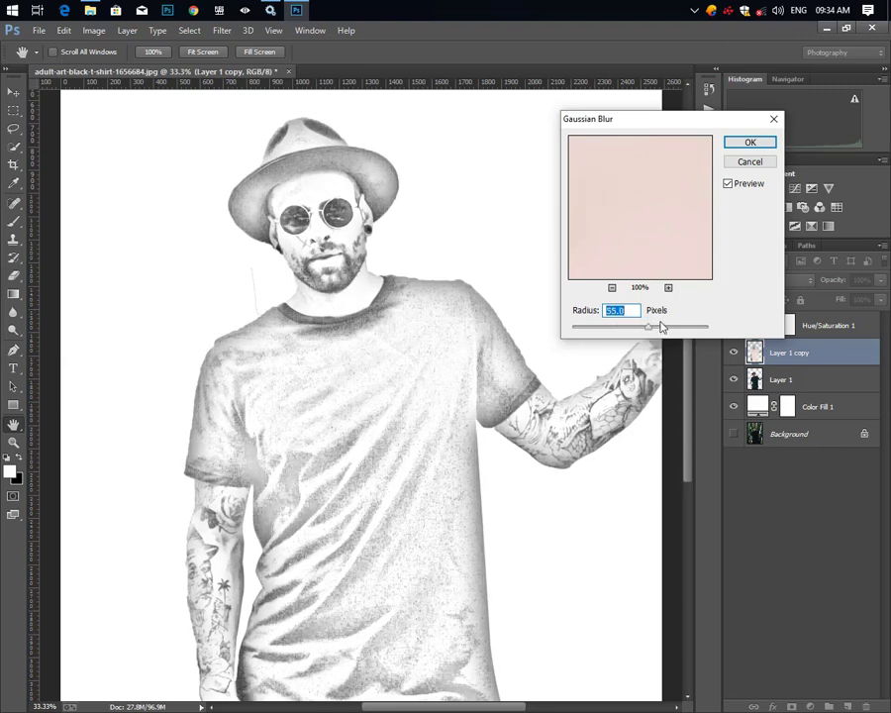
pyautogui.moveTo(652, 335); pyautogui.dragTo(652, 335)
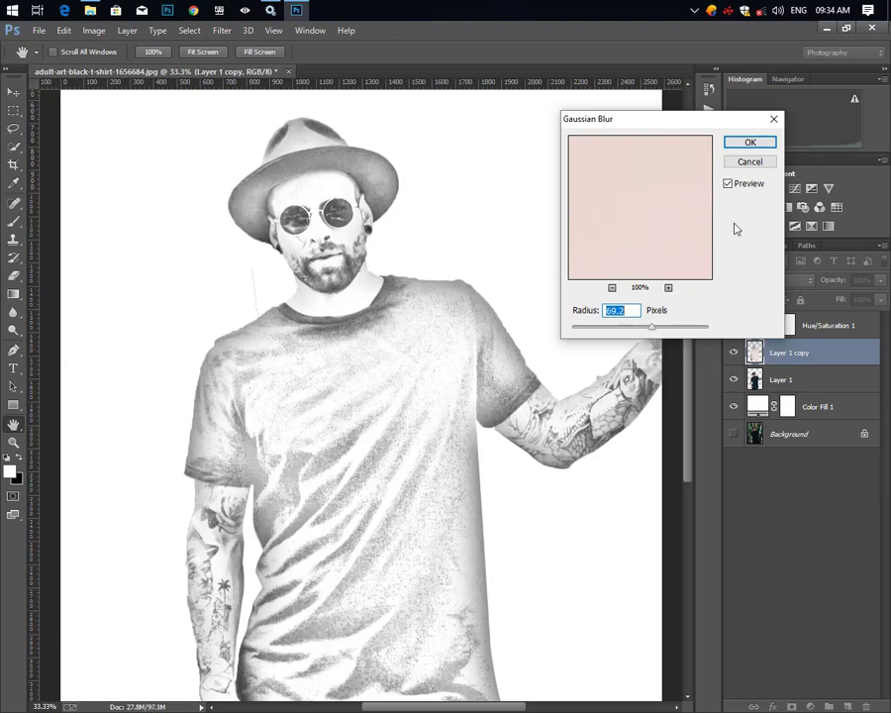
pyautogui.click(750, 145)
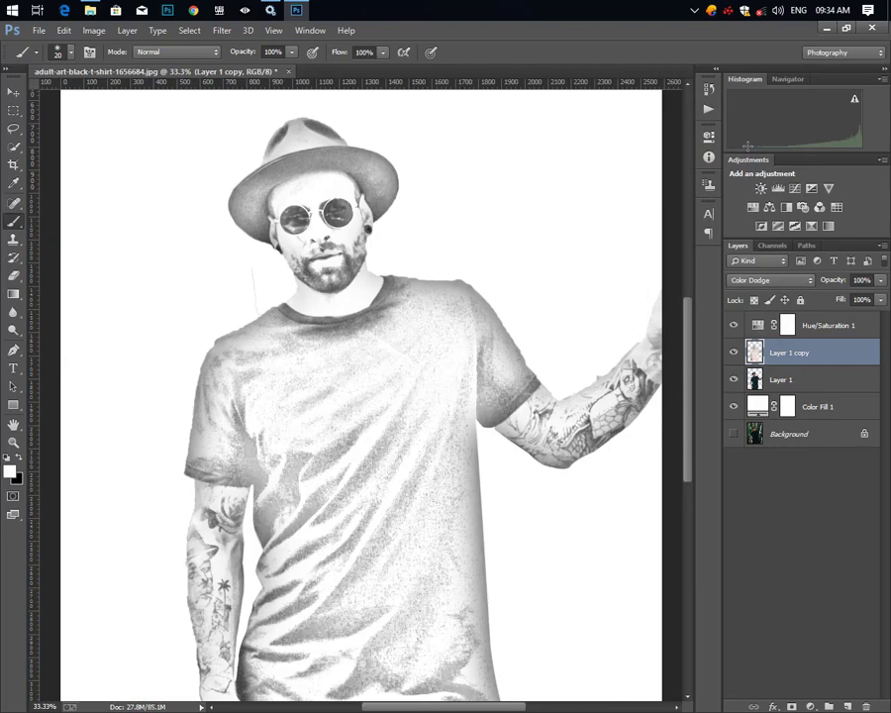
pyautogui.scroll(-1, 670, 165)
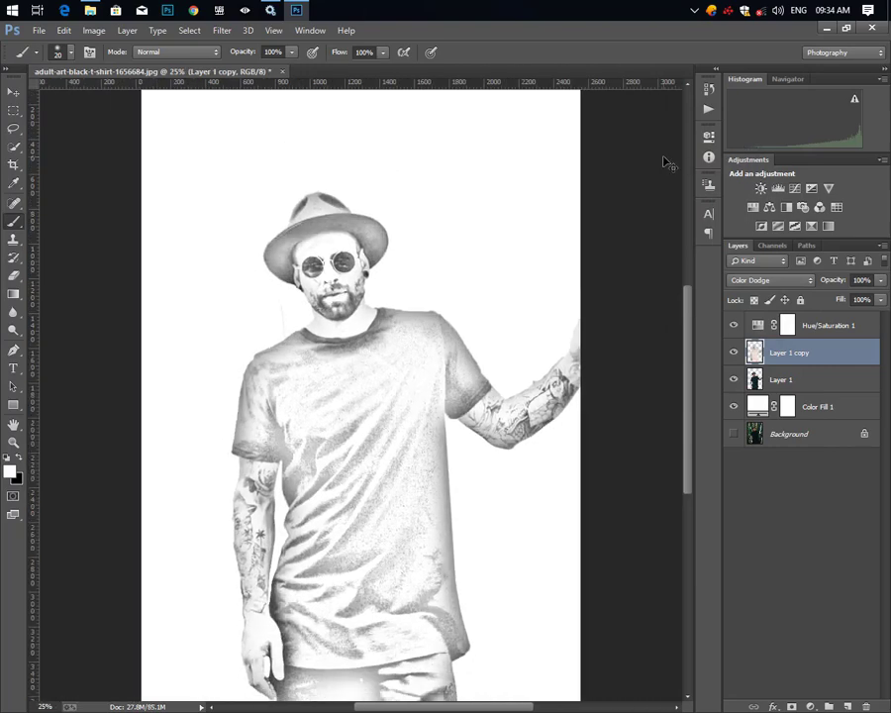
pyautogui.scroll(-1, 672, 174)
pyautogui.scroll(-1, 661, 364)
pyautogui.scroll(1, 663, 480)
pyautogui.scroll(-1, 663, 479)
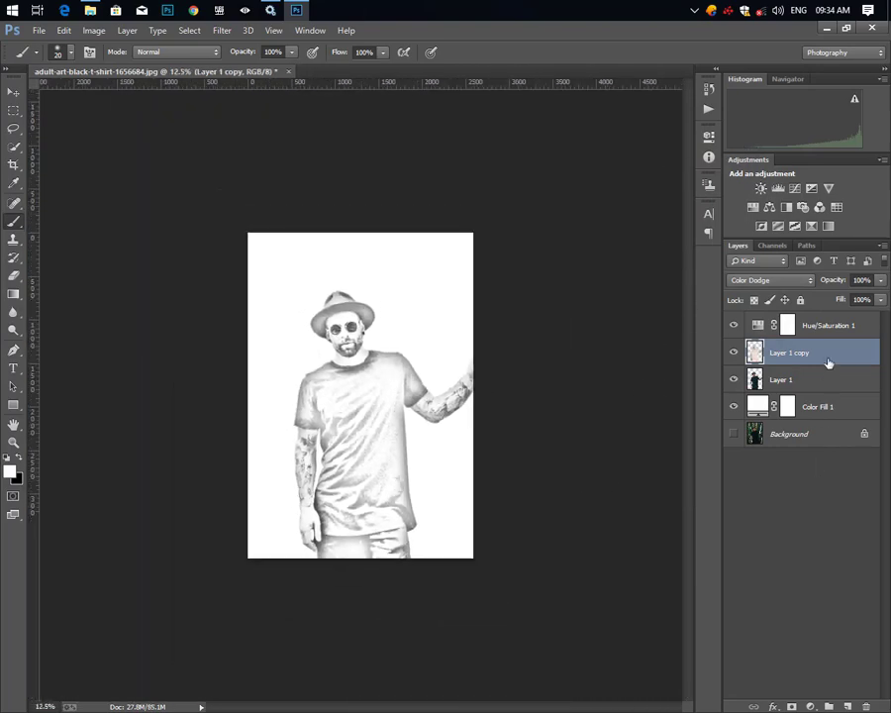
# - Add a Levels adjustment above Hue/Saturation with midtones set to 0.50
pyautogui.hotkey('ctrl', '+')
pyautogui.click(827, 327)
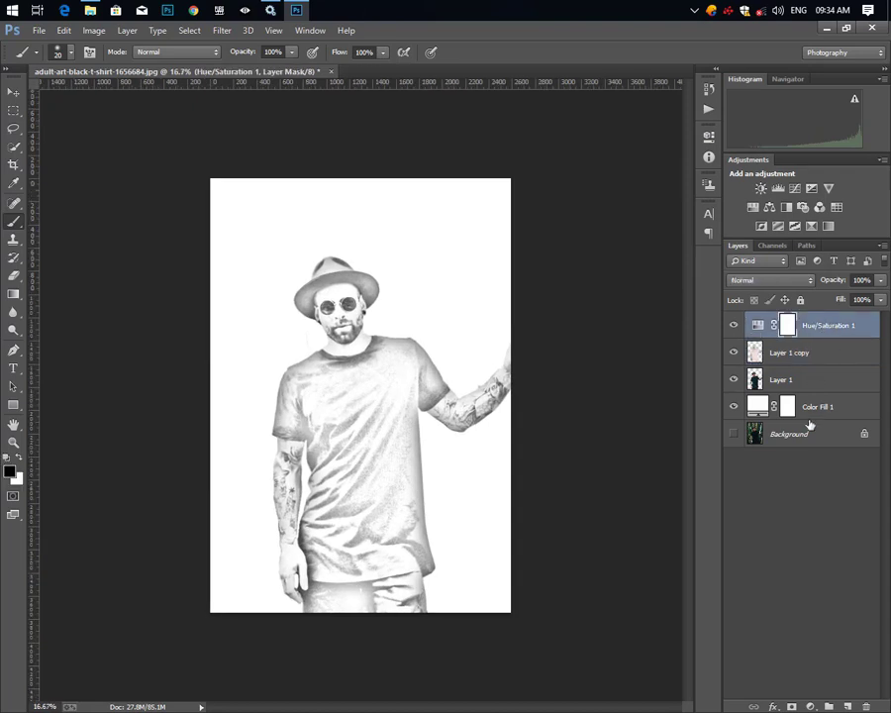
pyautogui.click(810, 706)
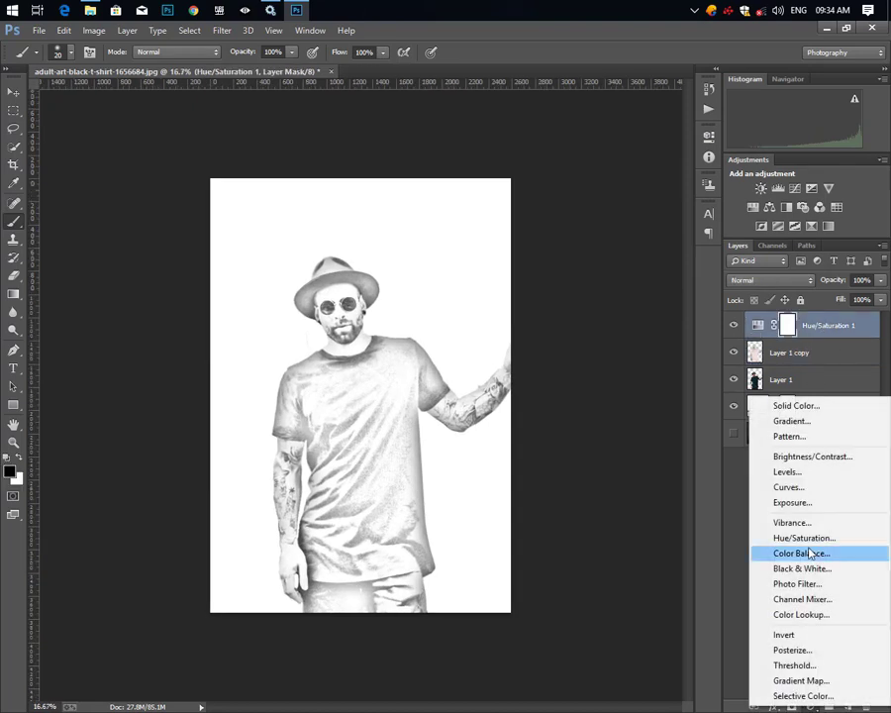
pyautogui.click(786, 469)
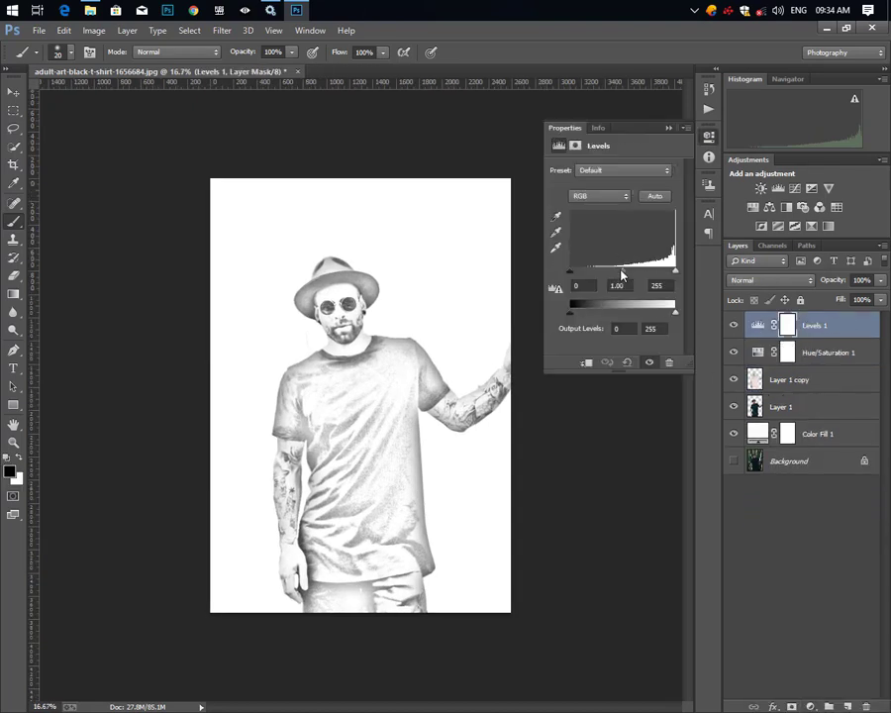
pyautogui.moveTo(623, 271); pyautogui.dragTo(645, 272)
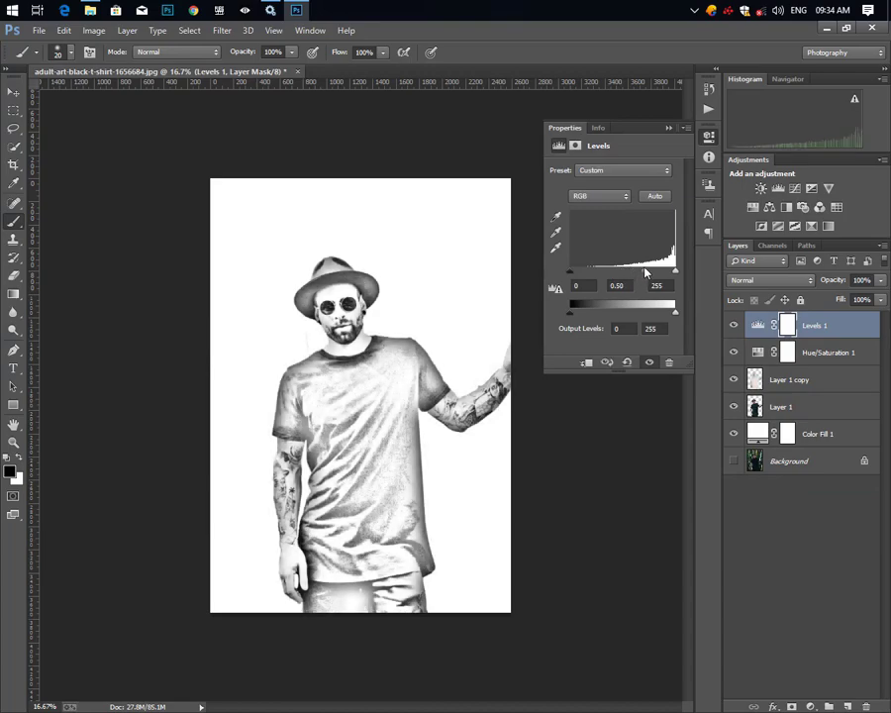
pyautogui.hotkey('ctrl', '+')
pyautogui.hotkey('ctrl', '+')
pyautogui.hotkey('ctrl', '+')
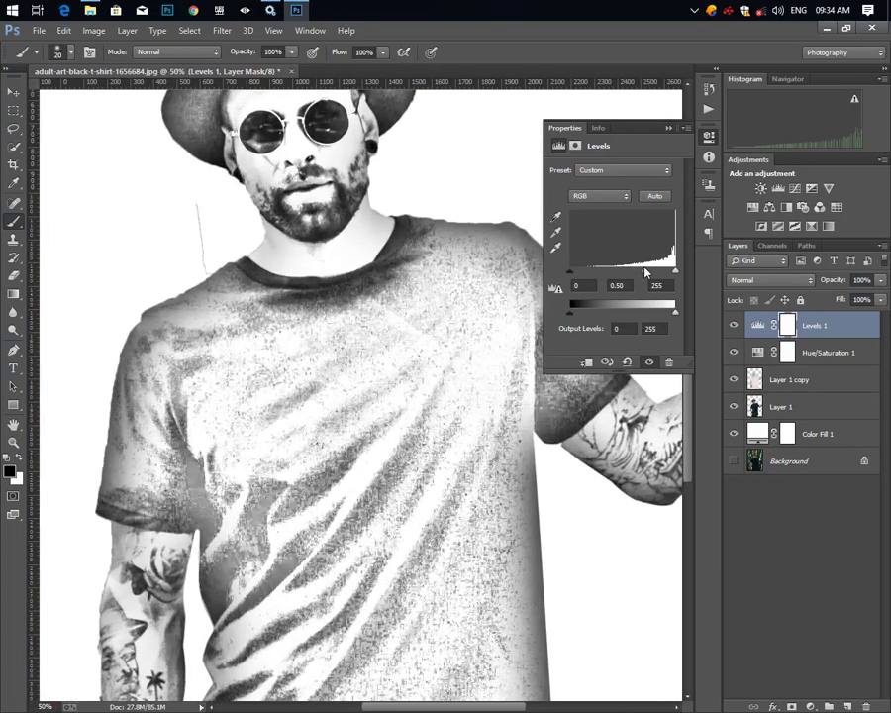
pyautogui.hotkey('ctrl', '-')
pyautogui.hotkey('ctrl', '+')
pyautogui.hotkey('ctrl', '-')
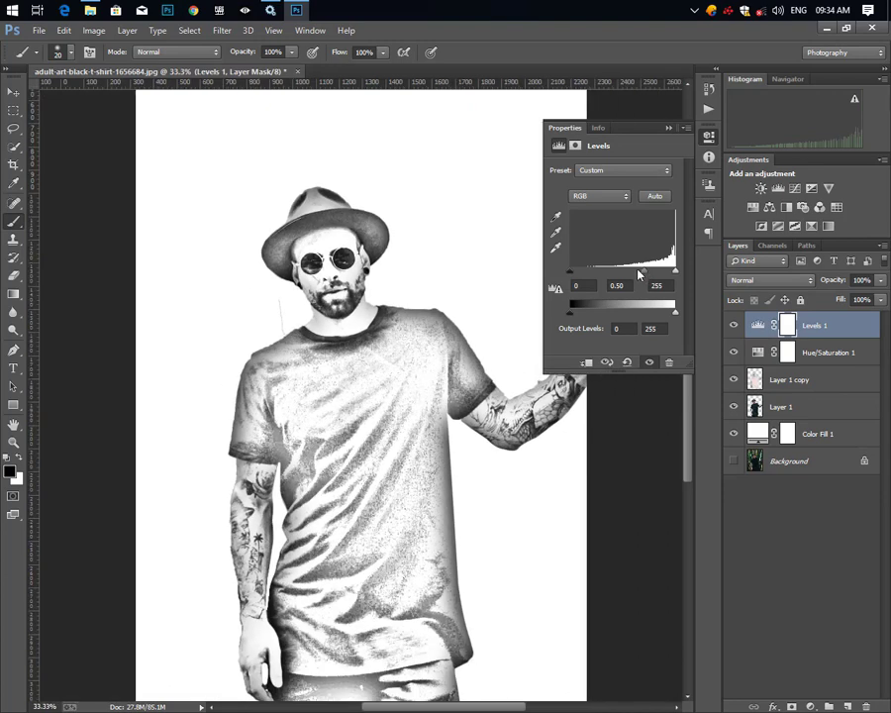
pyautogui.click(669, 128)
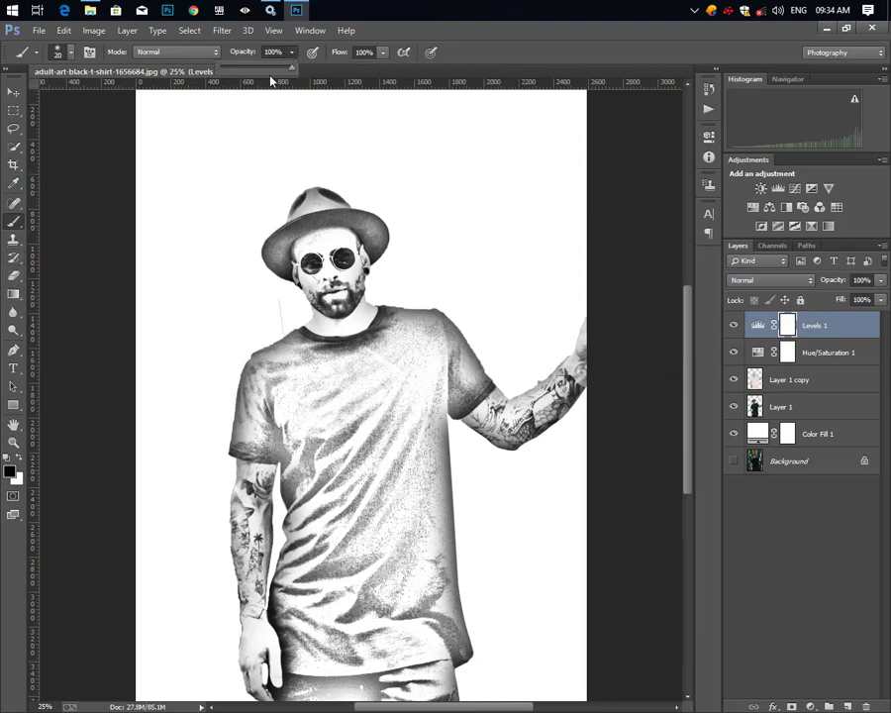
# - Set up a soft brush at 40% opacity, sized between 250 and 500 px
pyautogui.click(236, 52)
pyautogui.write('40')
pyautogui.press('Return')
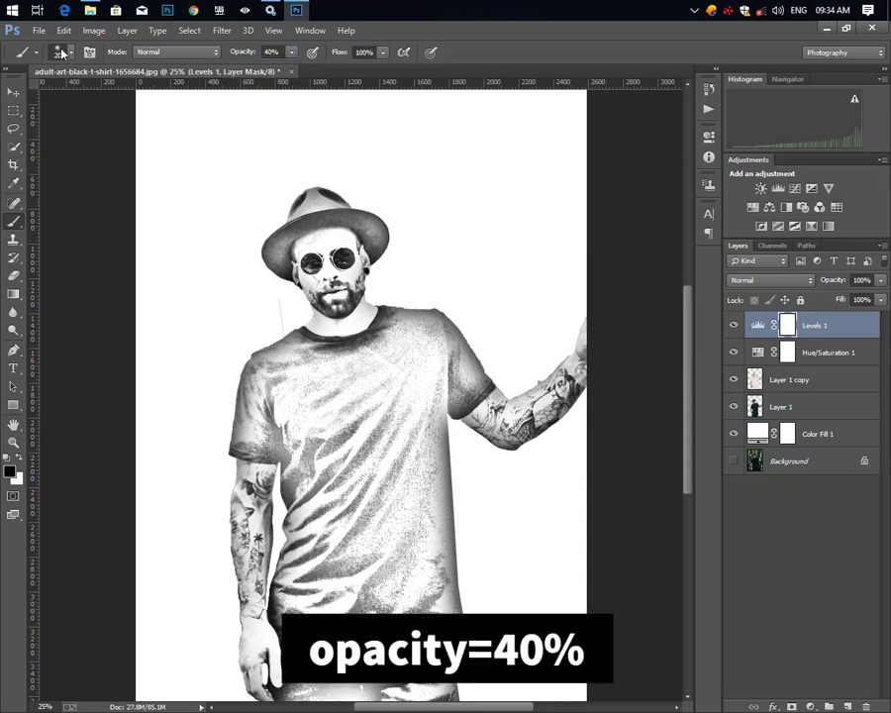
pyautogui.click(69, 54)
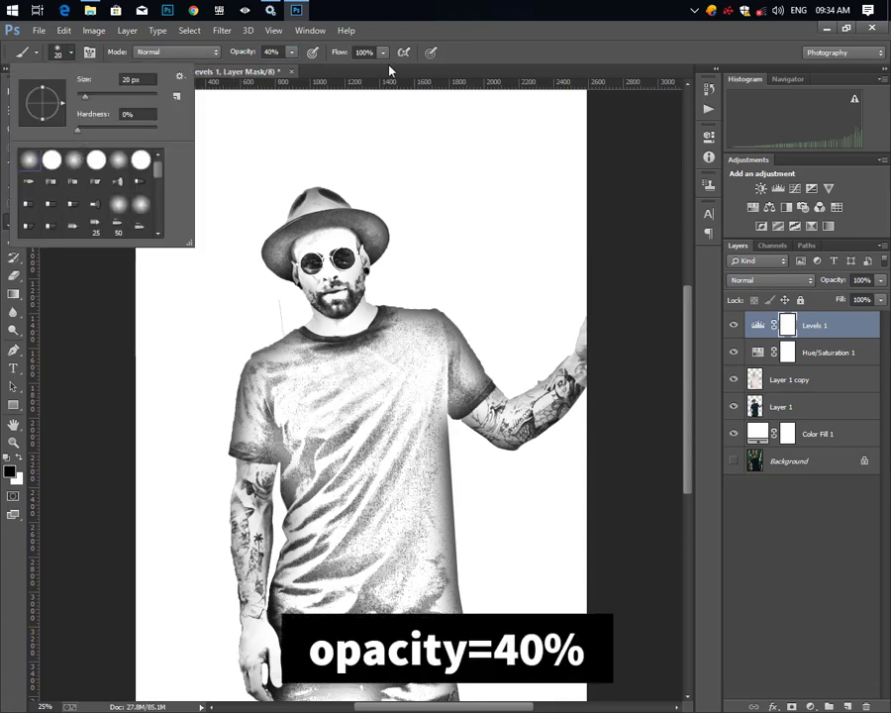
pyautogui.click(553, 43)
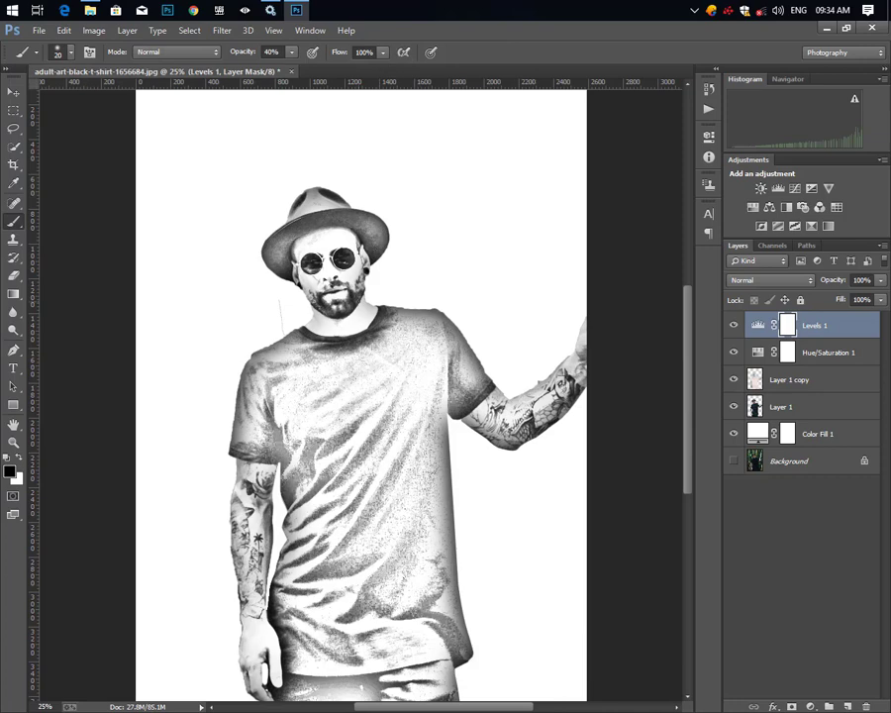
pyautogui.press(']')
pyautogui.press(']')
pyautogui.press(']')
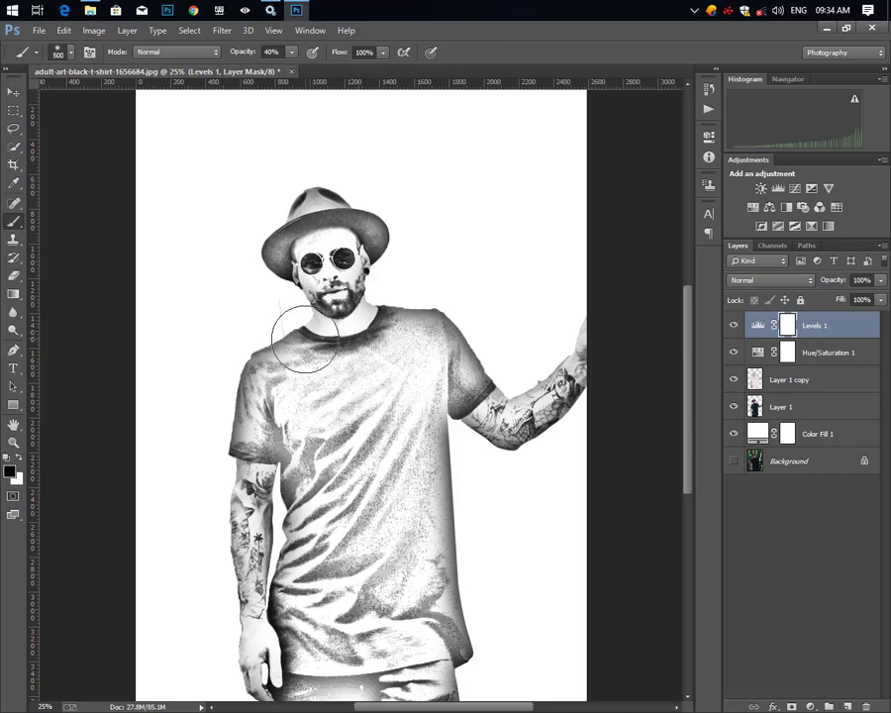
pyautogui.press('[')
pyautogui.press('[')
pyautogui.press('[')
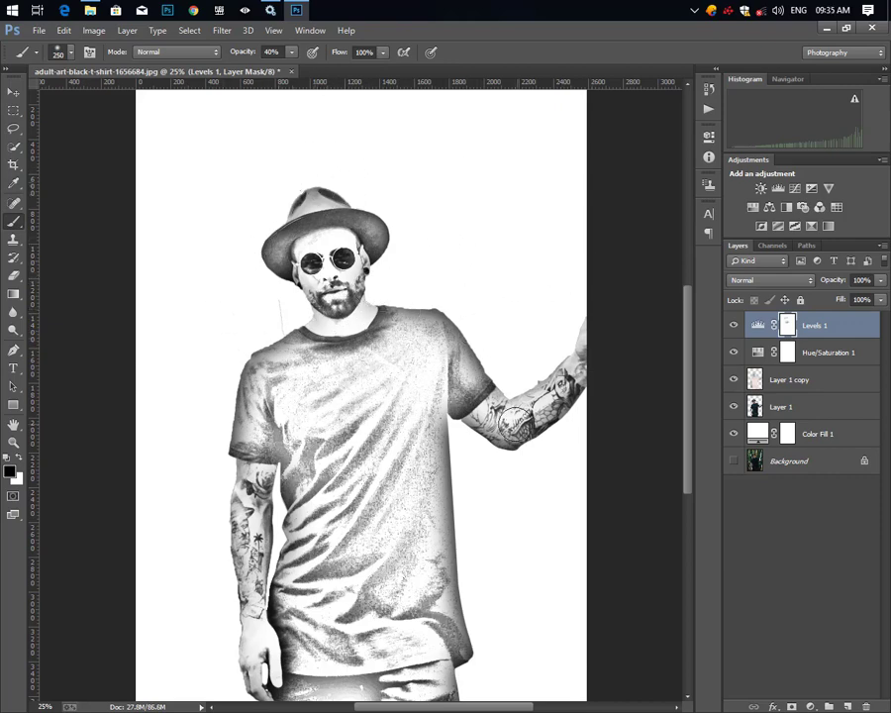
# - Brush over the lower body on the Levels mask with a 500 px brush, then zoom out to the whole document
pyautogui.moveTo(408, 461); pyautogui.dragTo(361, 160)
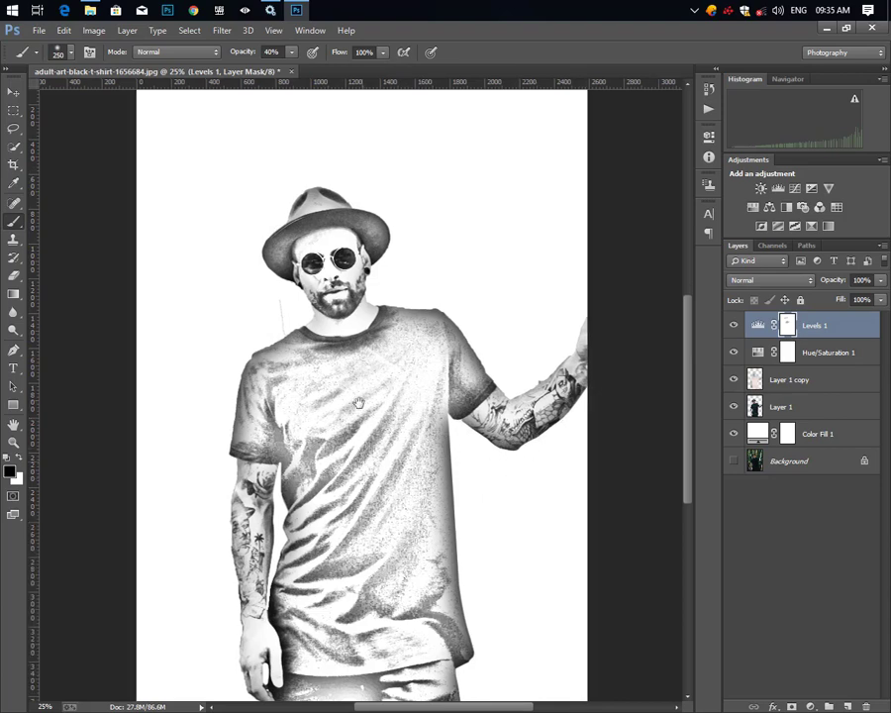
pyautogui.press(']')
pyautogui.press(']')
pyautogui.press(']')
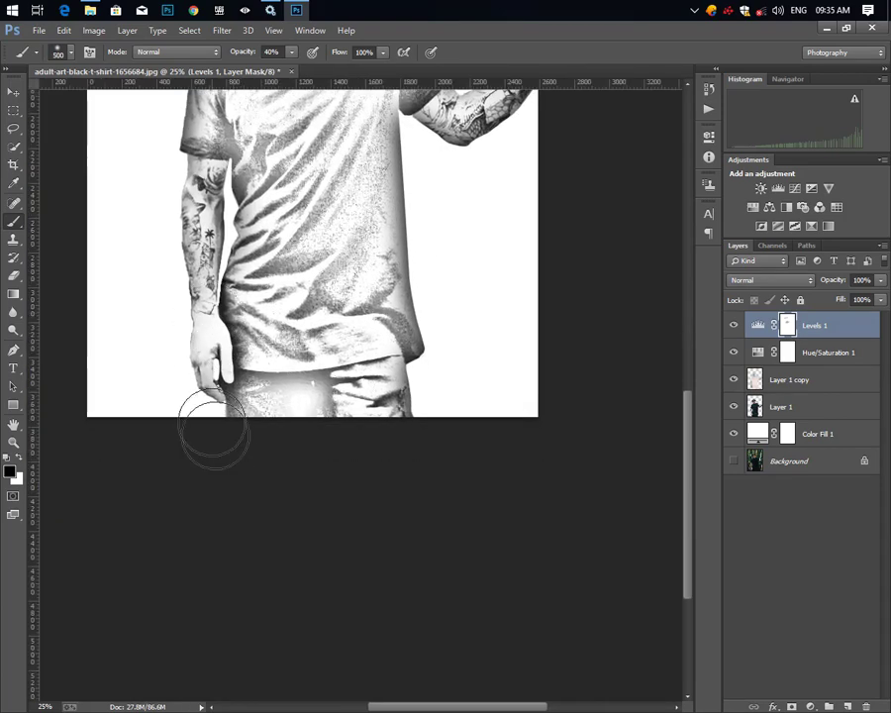
pyautogui.hotkey('ctrl', '-')
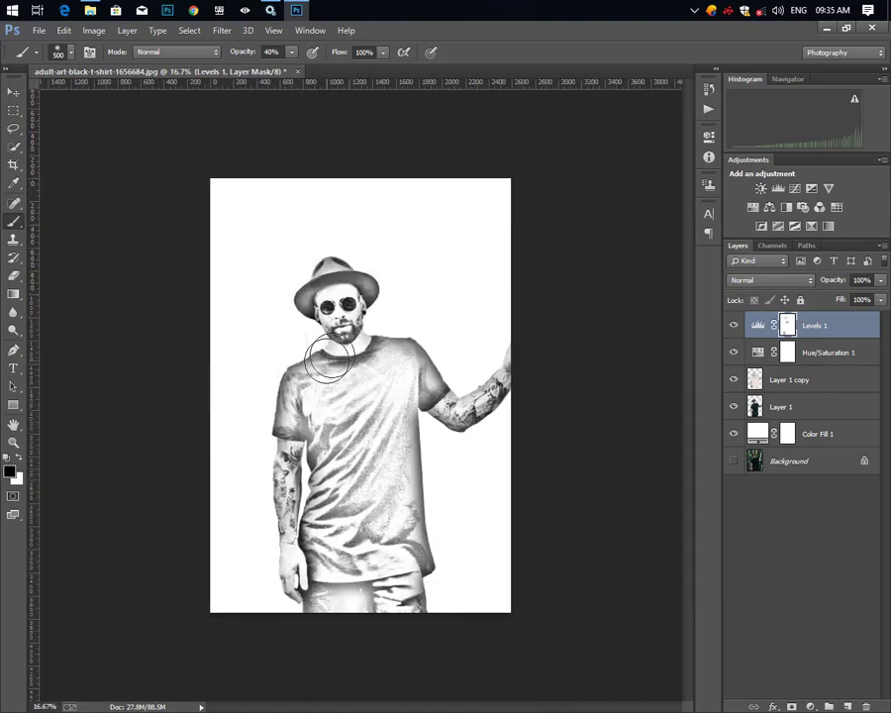
pyautogui.hotkey('ctrl', '+')
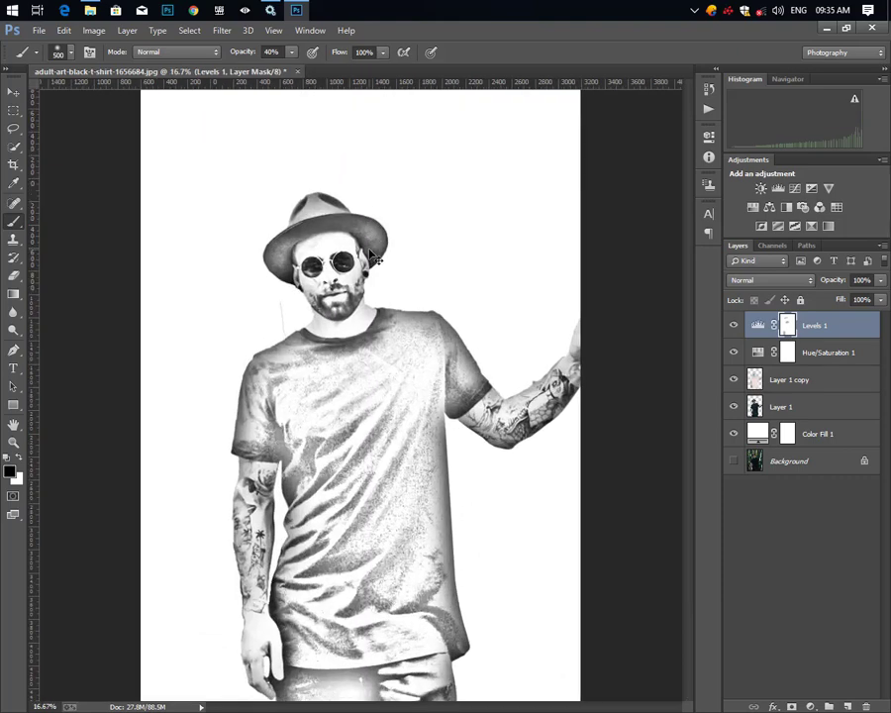
pyautogui.hotkey('ctrl', '+')
pyautogui.hotkey('ctrl', '-')
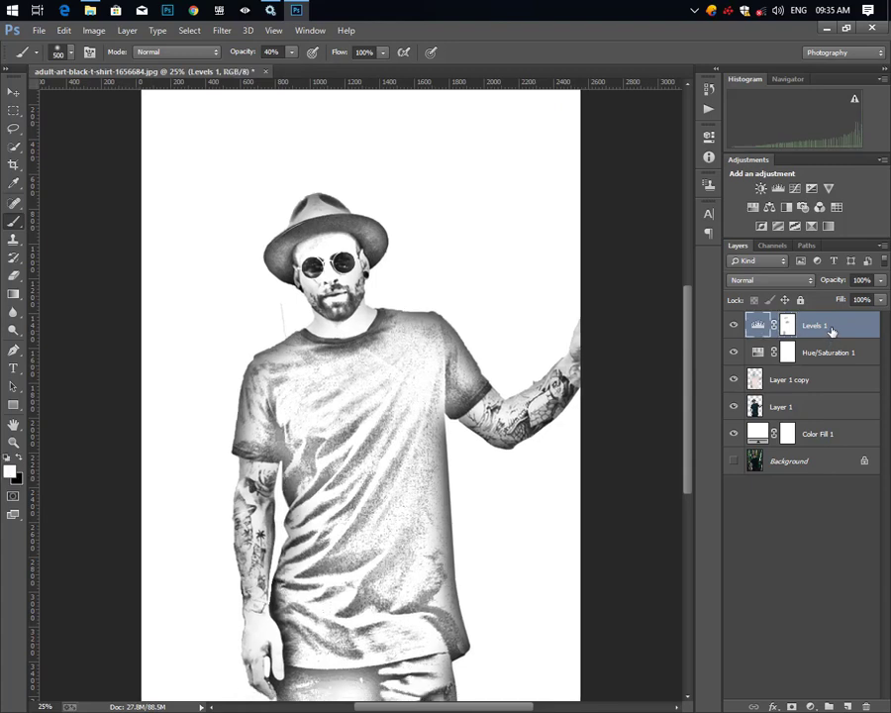
pyautogui.hotkey('ctrl', '-')
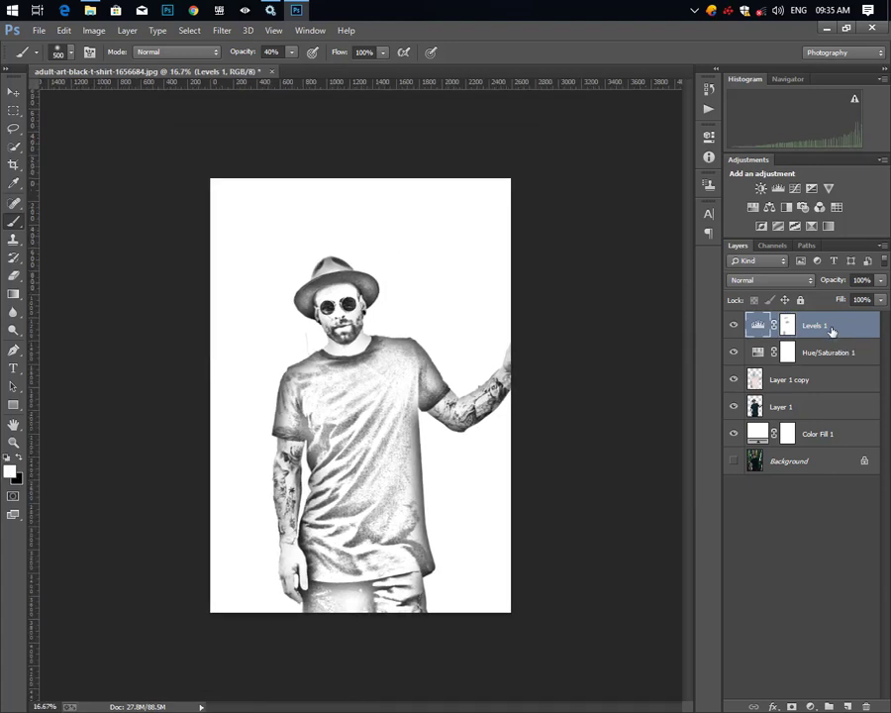
# - Stamp all visible layers into Layer 2 with Ctrl+Shift+Alt+E and add a white layer mask
pyautogui.hotkey('ctrl', 'shift', 'alt', 'e')
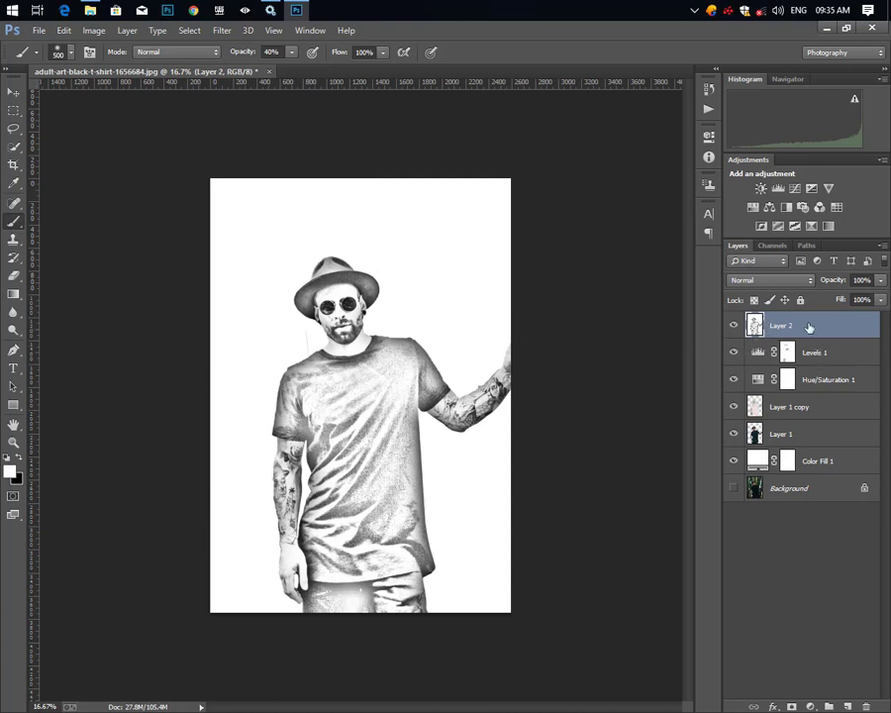
pyautogui.click(793, 706)
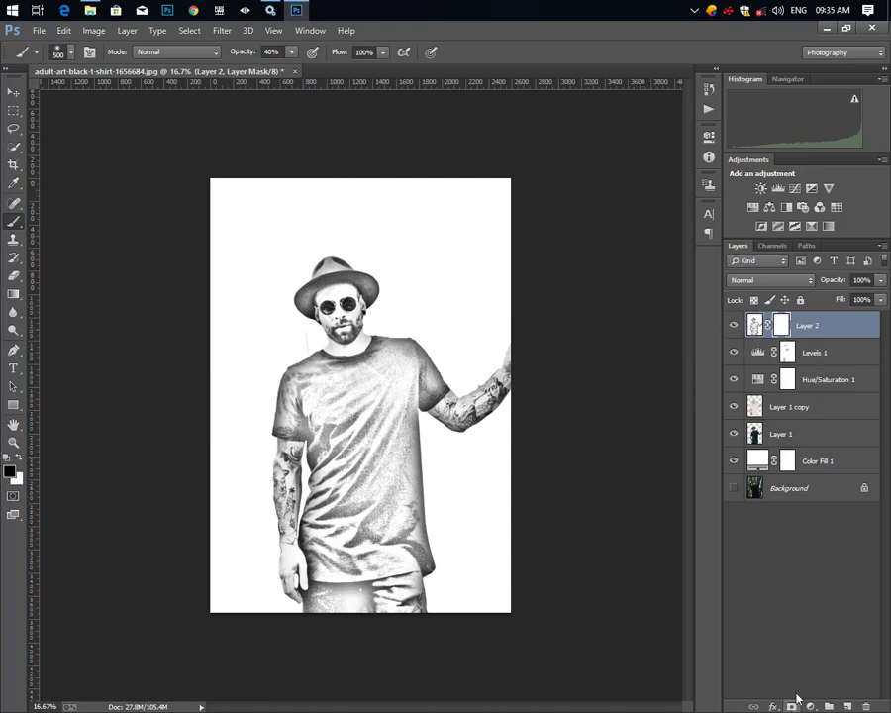
pyautogui.click(71, 53)
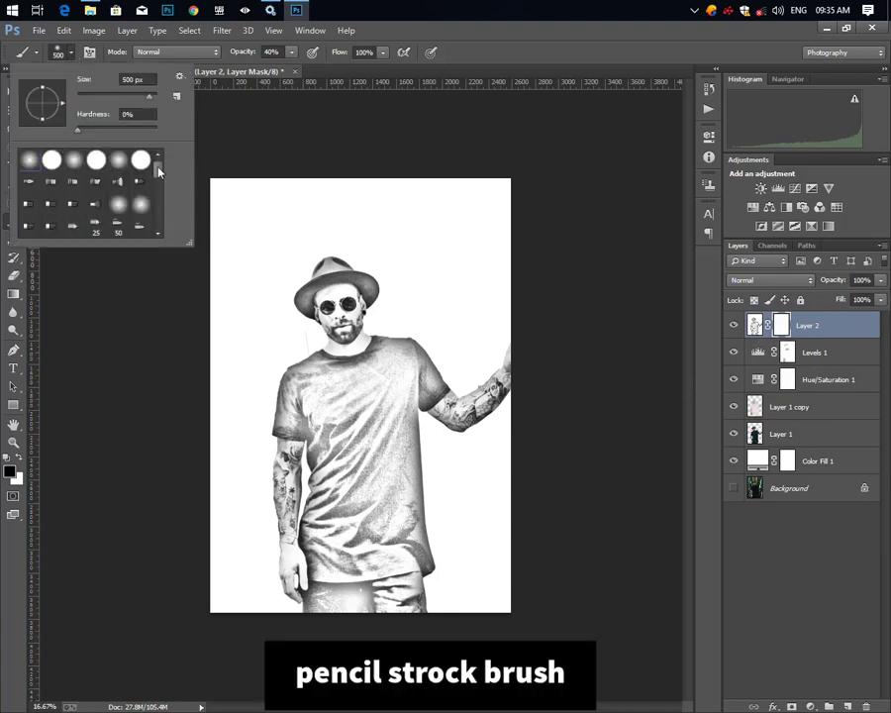
# - Load a 700 px black textured pencil-stroke brush, test one stroke on the shoulder and undo it
pyautogui.moveTo(158, 172); pyautogui.dragTo(158, 218)
pyautogui.click(142, 208)
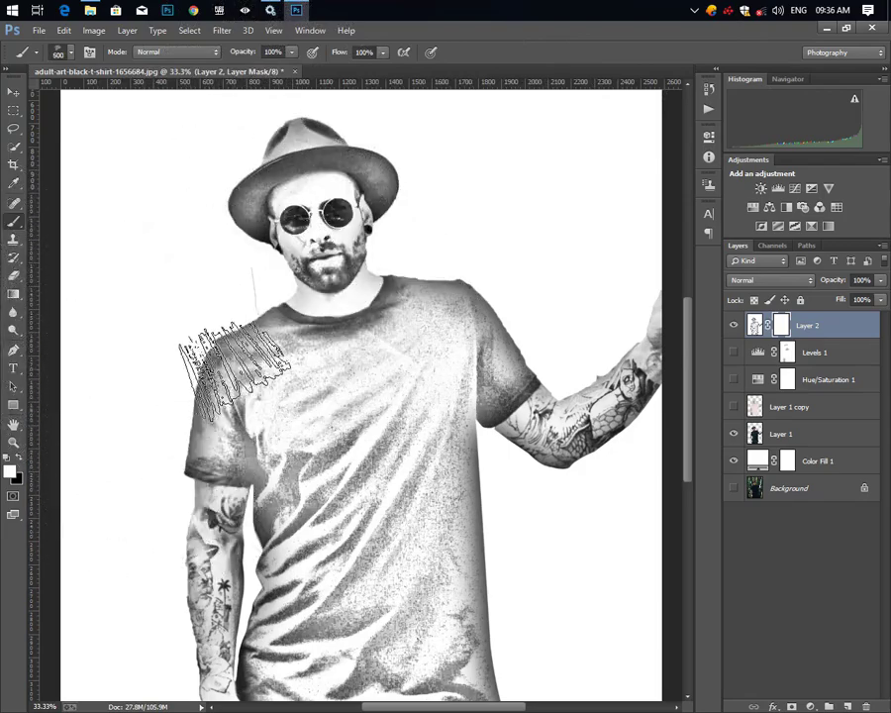
pyautogui.press(']')
pyautogui.press(']')
pyautogui.press('x')
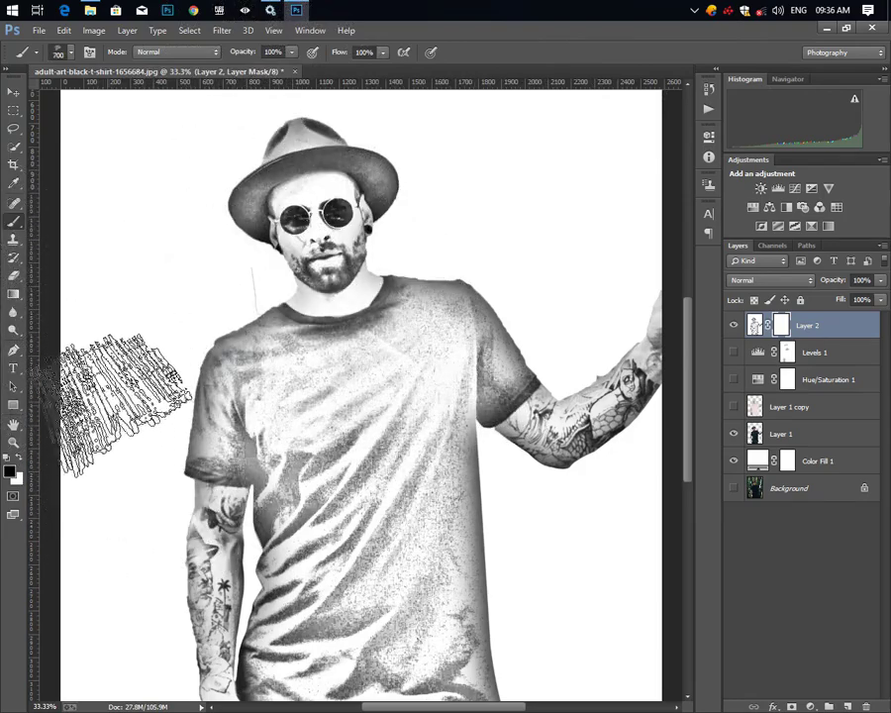
pyautogui.moveTo(119, 401)
pyautogui.mouseDown()
pyautogui.moveTo(178, 396)
pyautogui.moveTo(158, 396)
pyautogui.moveTo(297, 257)
pyautogui.mouseUp()
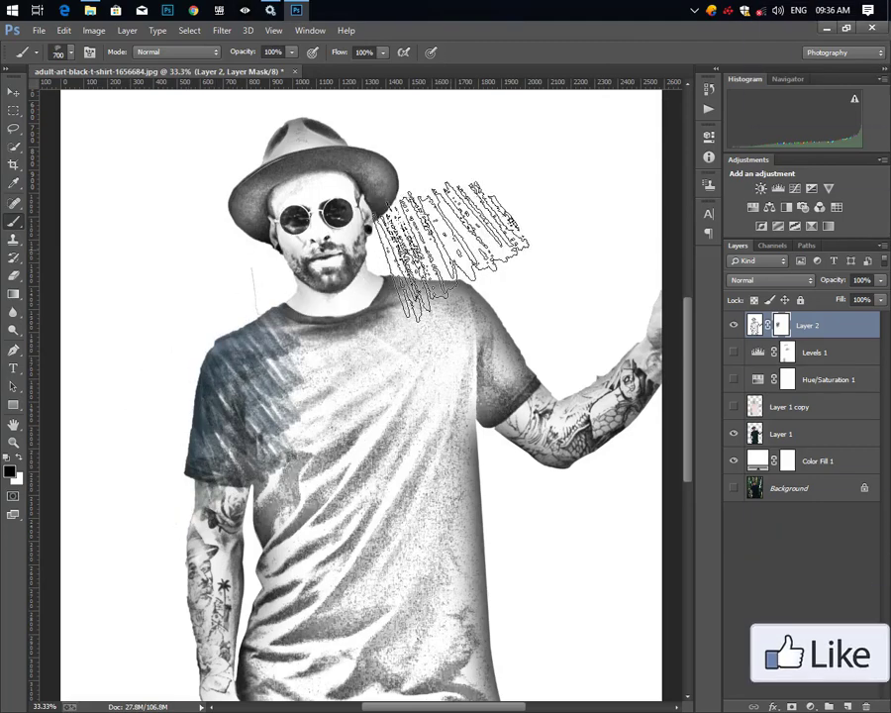
pyautogui.hotkey('ctrl', 'z')
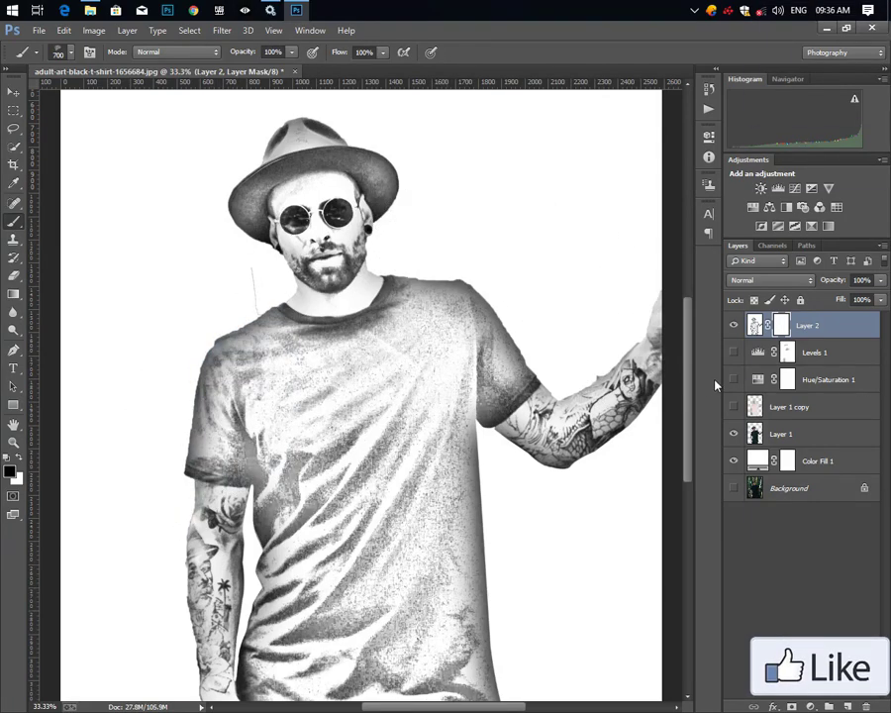
pyautogui.hotkey('ctrl', '-')
pyautogui.hotkey('ctrl', '-')
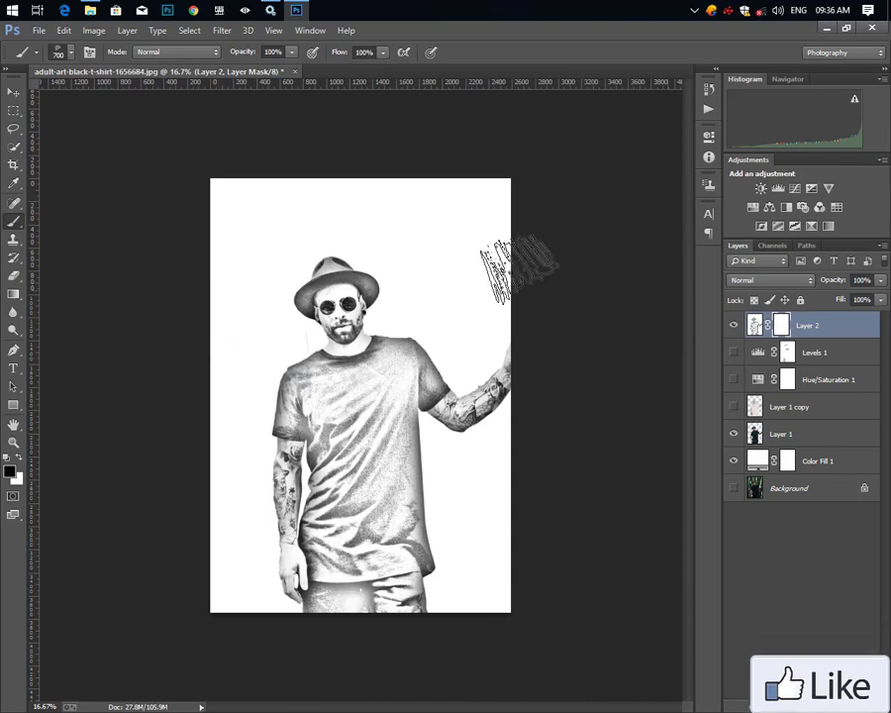
# - Try the 2244 px pencil-stroke brush preset, sizing it down to about 1000 px
pyautogui.click(70, 53)
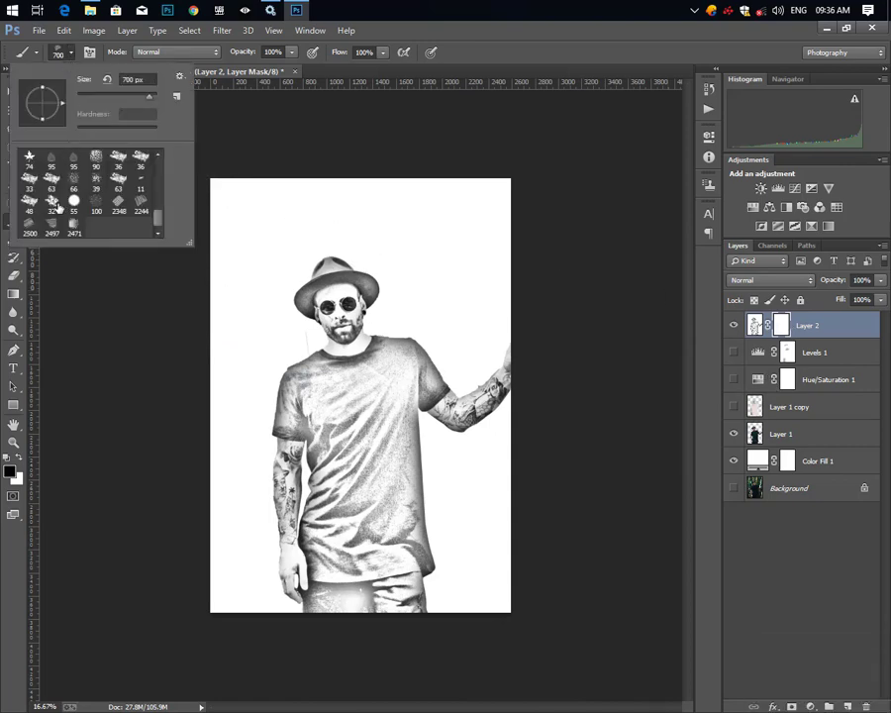
pyautogui.click(144, 205)
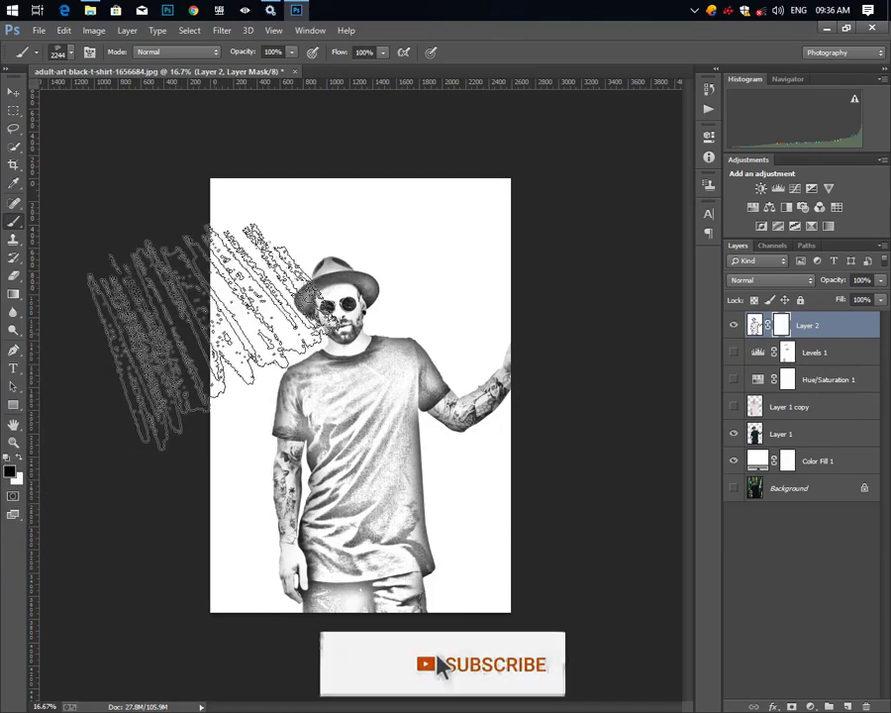
pyautogui.press('[')
pyautogui.press('[')
pyautogui.press('[')
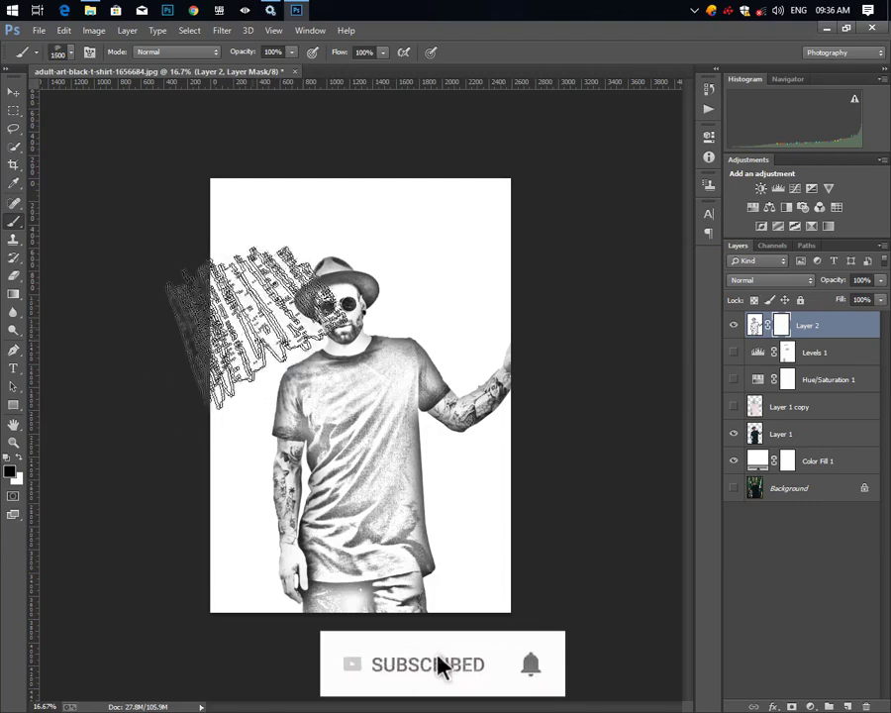
pyautogui.press('[')
pyautogui.press('[')
pyautogui.press('[')
pyautogui.press('[')
pyautogui.press('[')
pyautogui.press('[')
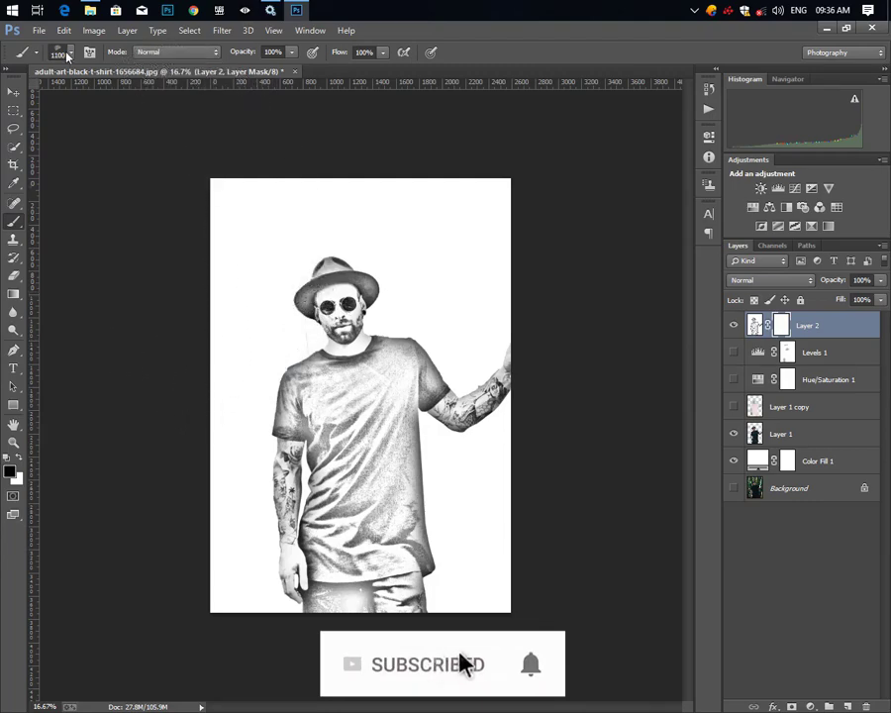
pyautogui.click(61, 51)
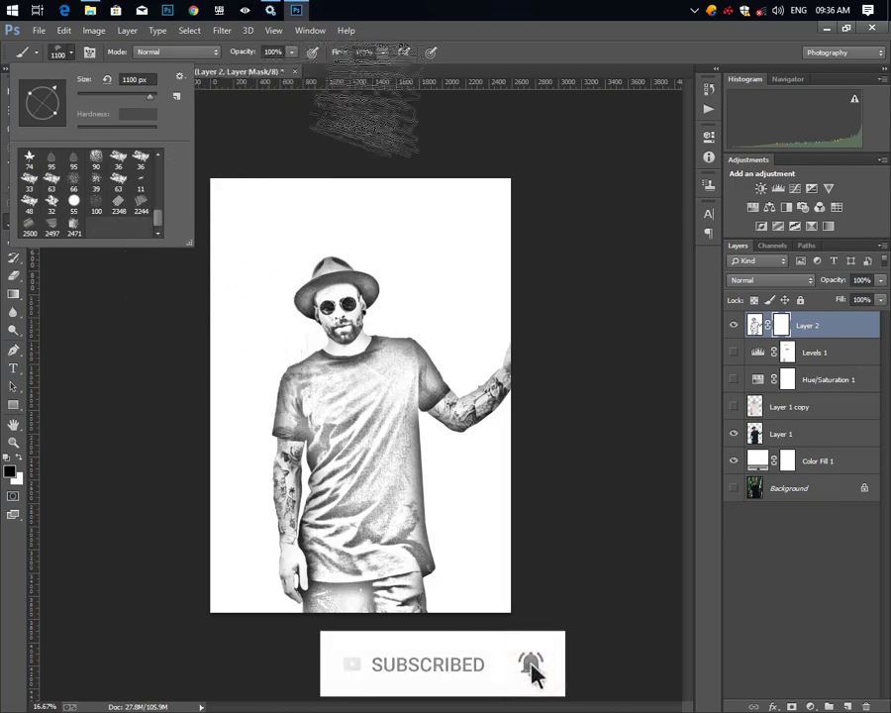
pyautogui.click(450, 136)
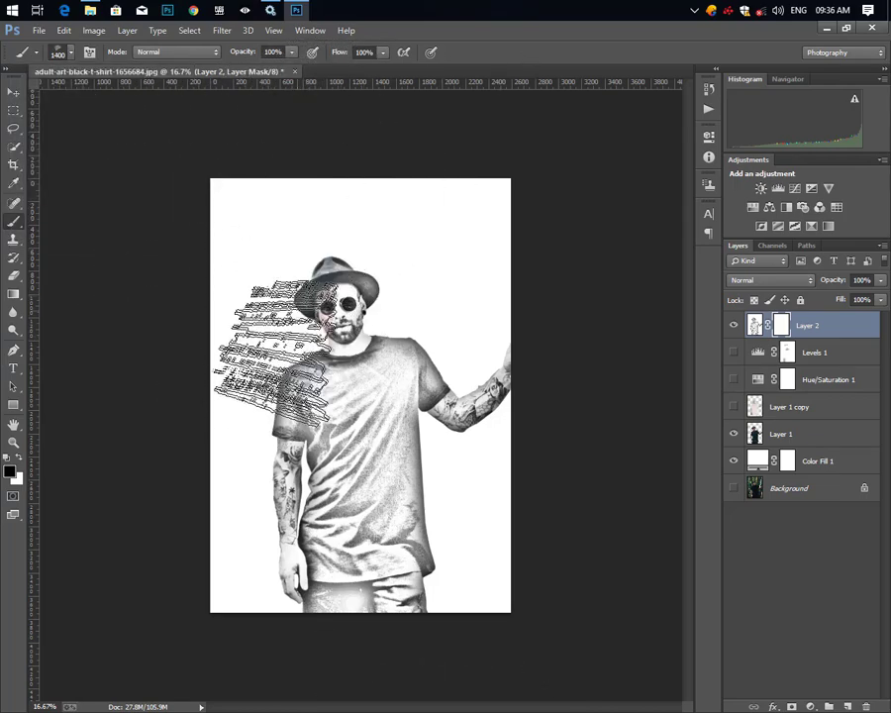
pyautogui.press(']')
pyautogui.press(']')
pyautogui.press(']')
pyautogui.press('[')
pyautogui.press('[')
pyautogui.press('[')
pyautogui.press('[')
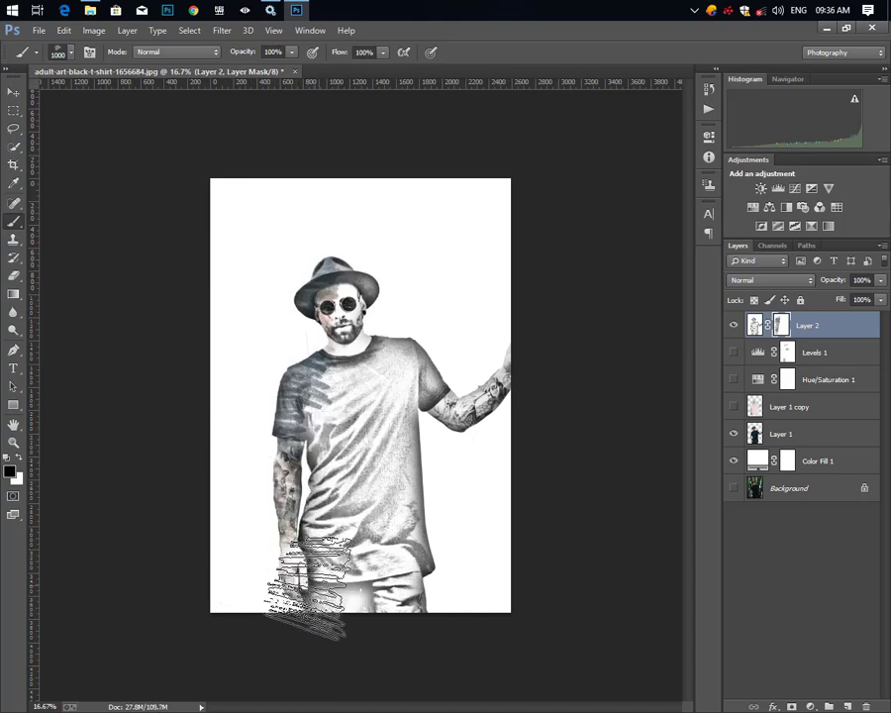
# - Switch to the 2471 px dispersion brush tip and shrink it to 800 px
pyautogui.click(65, 54)
pyautogui.click(74, 226)
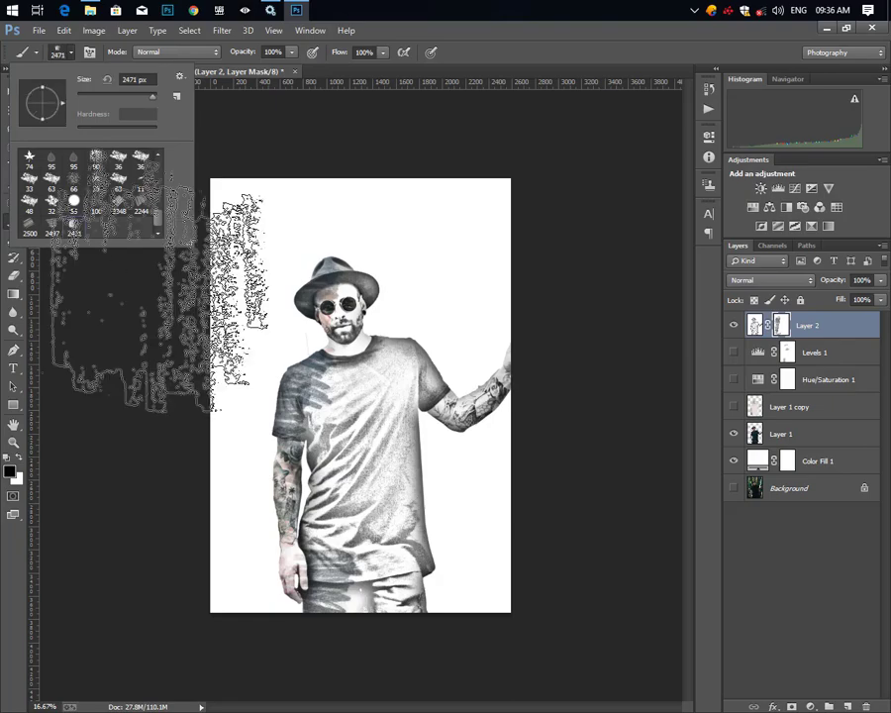
pyautogui.click(297, 69)
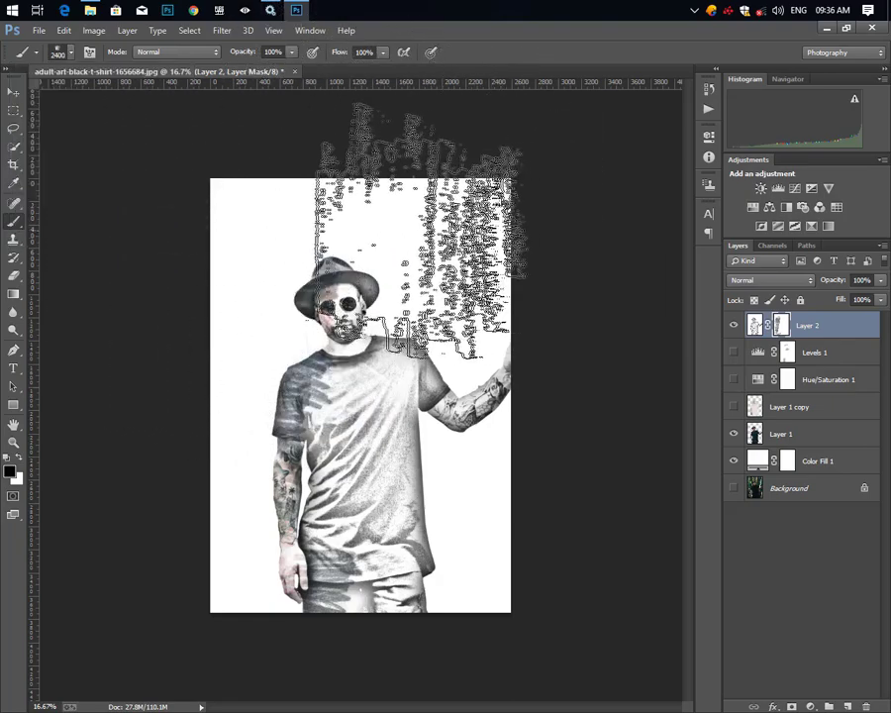
pyautogui.press('[')
pyautogui.press('[')
pyautogui.press('[')
pyautogui.press('[')
pyautogui.press('[')
pyautogui.press('[')
pyautogui.press('[')
pyautogui.press('[')
pyautogui.press('[')
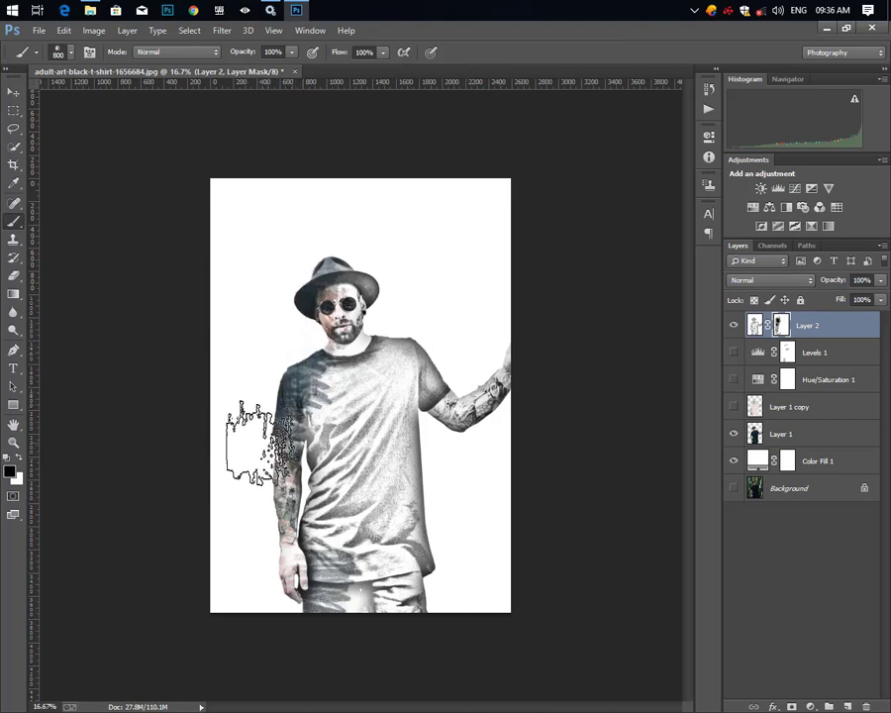
# - Paint black on Layer 2's mask over the left arm, shirt, trousers and shoulder
pyautogui.moveTo(259, 443); pyautogui.dragTo(255, 569)
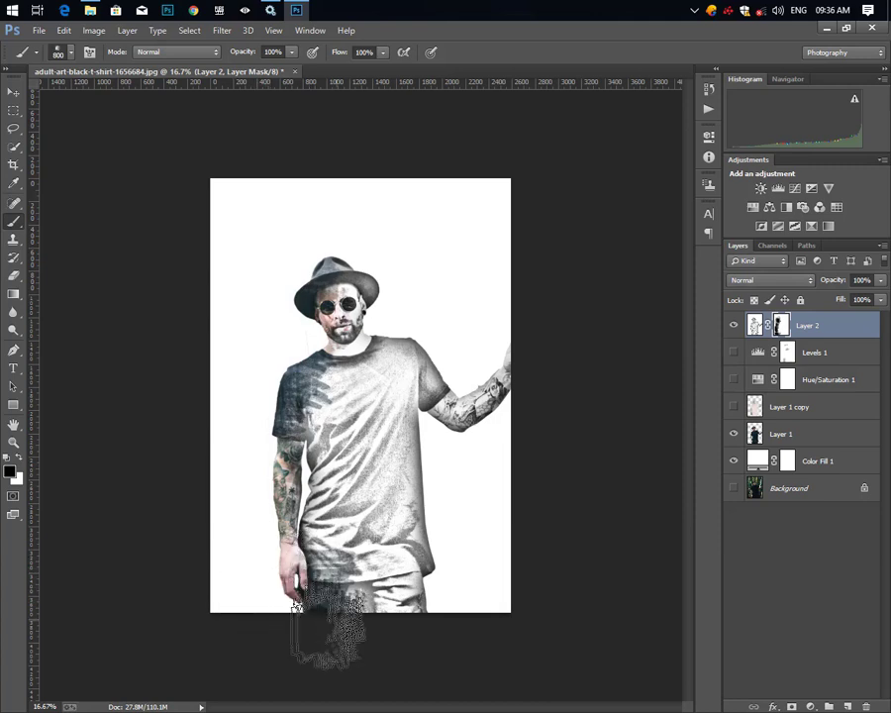
pyautogui.moveTo(327, 626)
pyautogui.mouseDown()
pyautogui.moveTo(284, 552)
pyautogui.moveTo(303, 507)
pyautogui.moveTo(311, 538)
pyautogui.moveTo(278, 486)
pyautogui.moveTo(269, 401)
pyautogui.moveTo(289, 361)
pyautogui.moveTo(315, 408)
pyautogui.mouseUp()
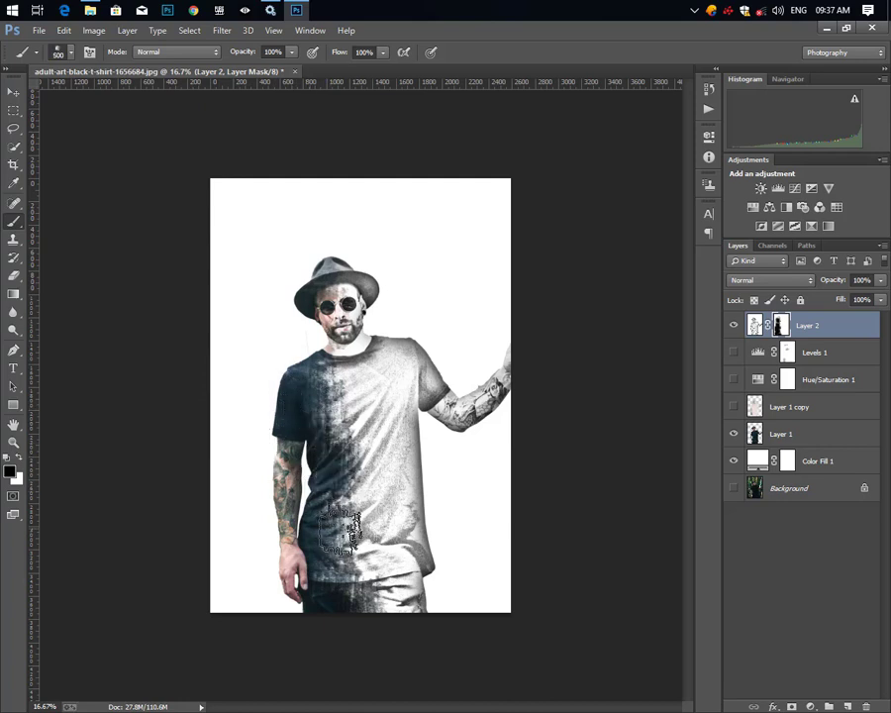
pyautogui.moveTo(339, 531); pyautogui.dragTo(329, 609)
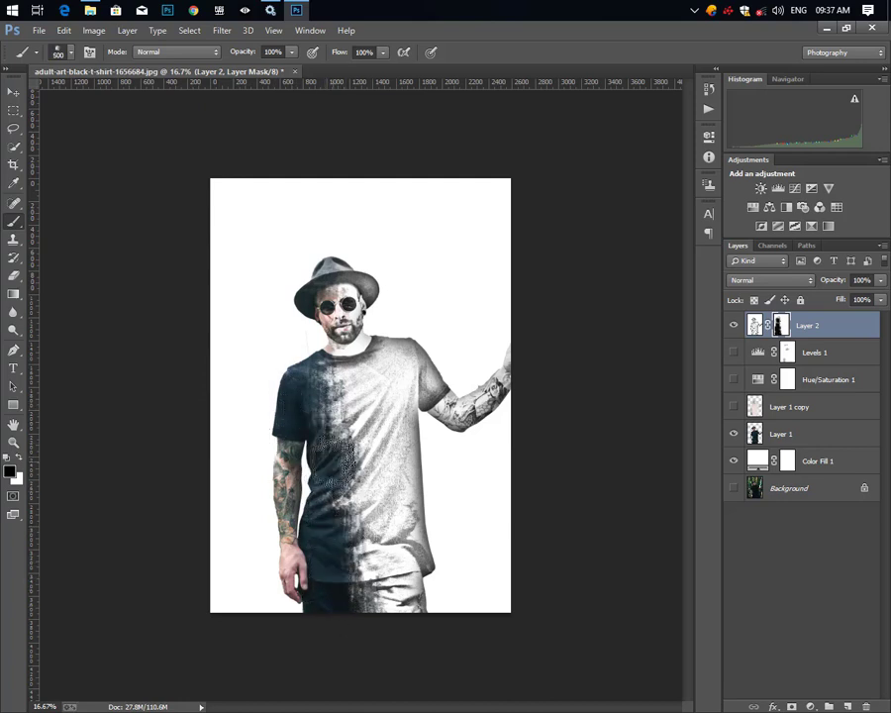
pyautogui.press('[')
pyautogui.press('[')
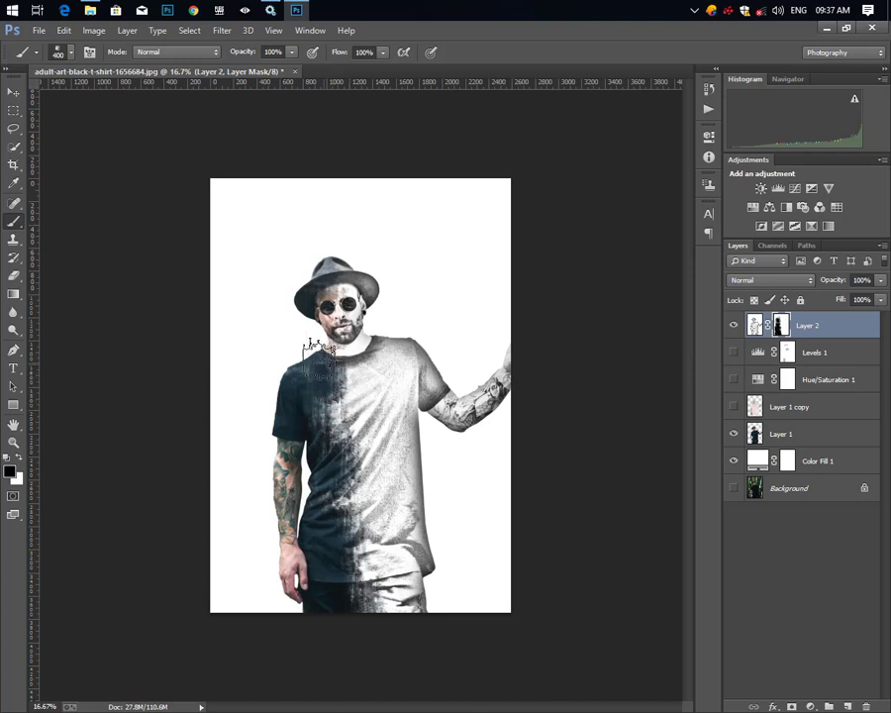
pyautogui.moveTo(311, 374); pyautogui.dragTo(298, 397)
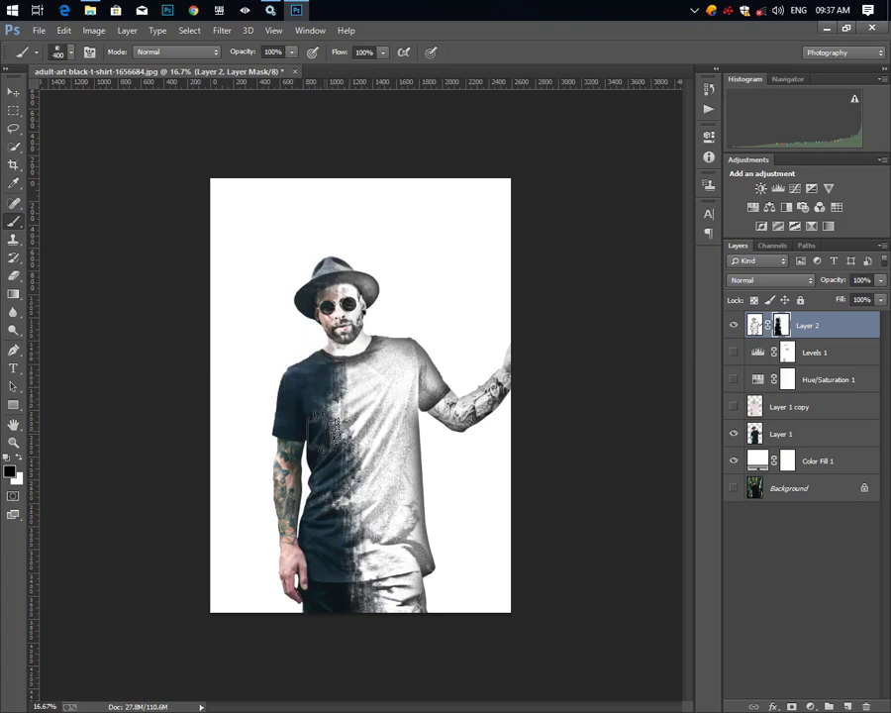
# - Stamp the large 2348 streaky dispersion brush once onto the lower shirt
pyautogui.click(70, 53)
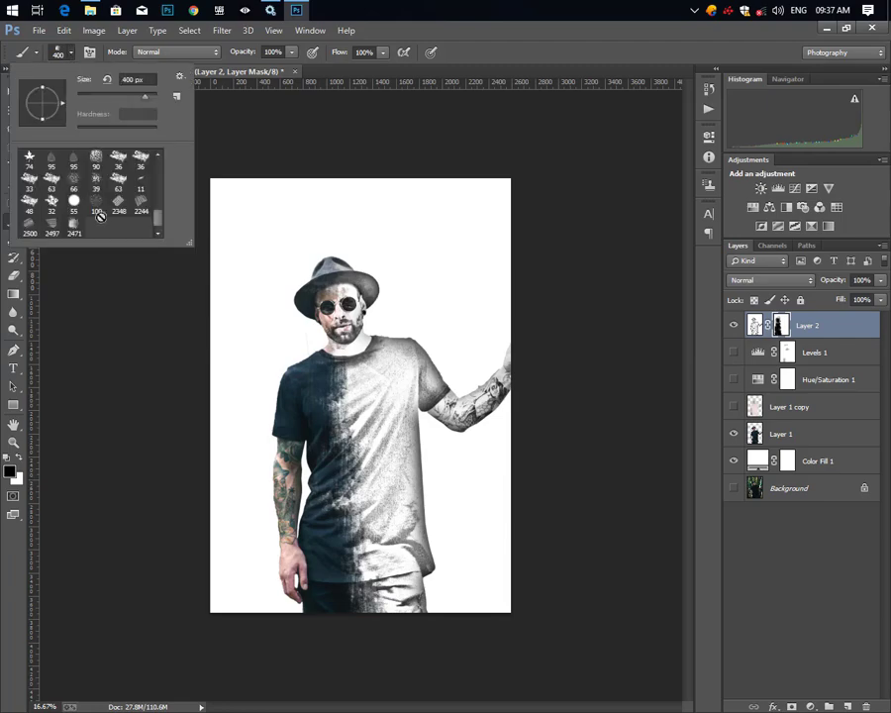
pyautogui.click(139, 205)
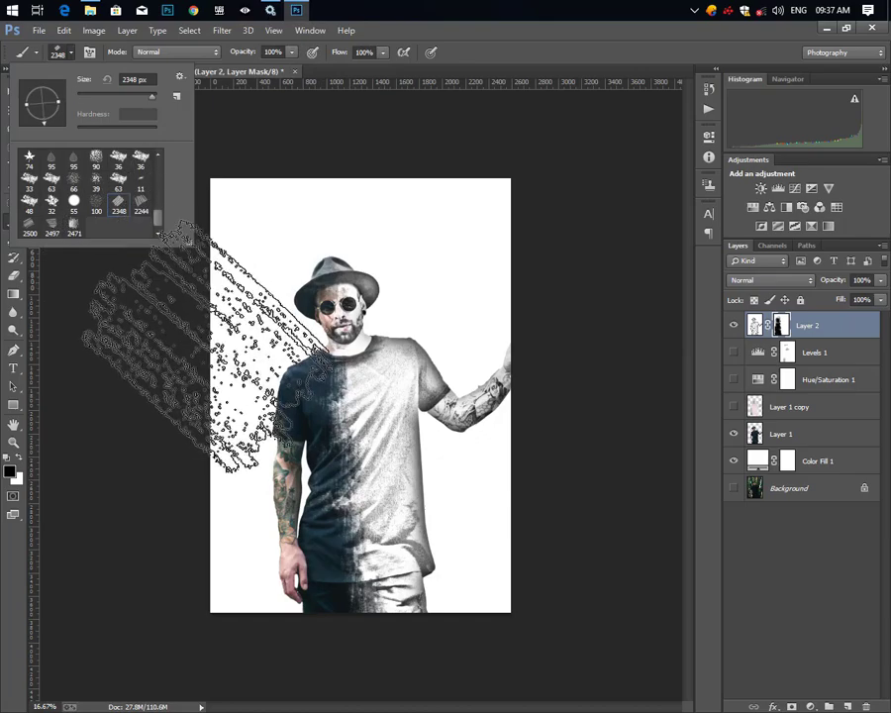
pyautogui.click(238, 396)
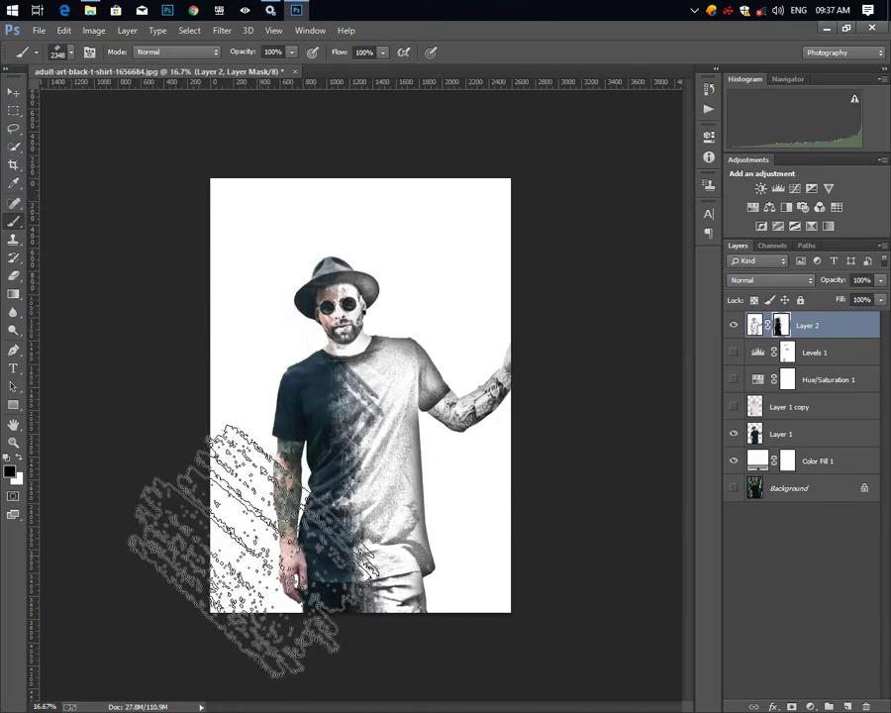
pyautogui.press('[')
pyautogui.press('[')
pyautogui.press('[')
pyautogui.press('[')
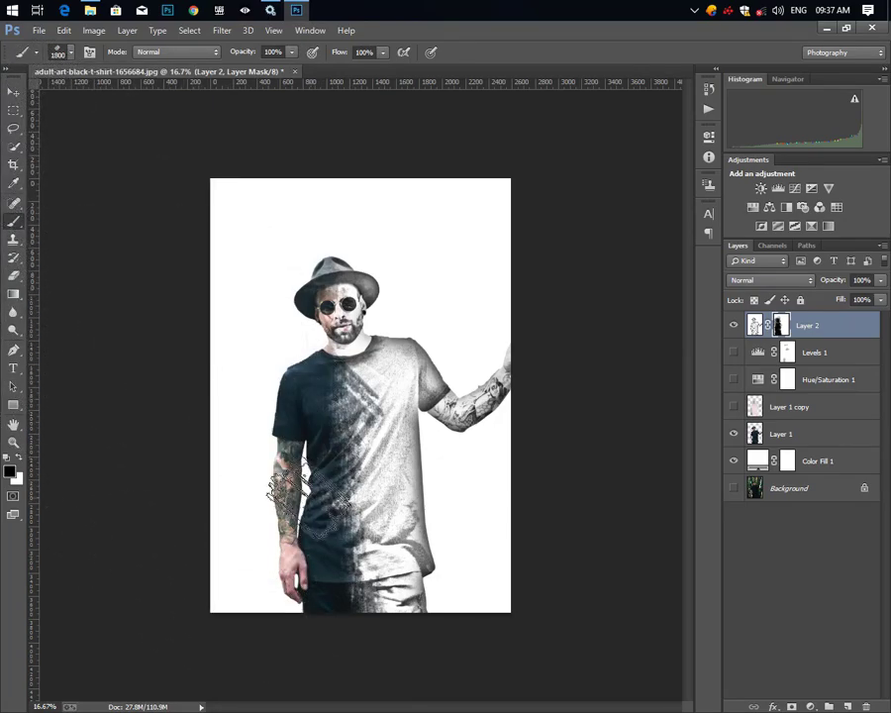
pyautogui.click(339, 513)
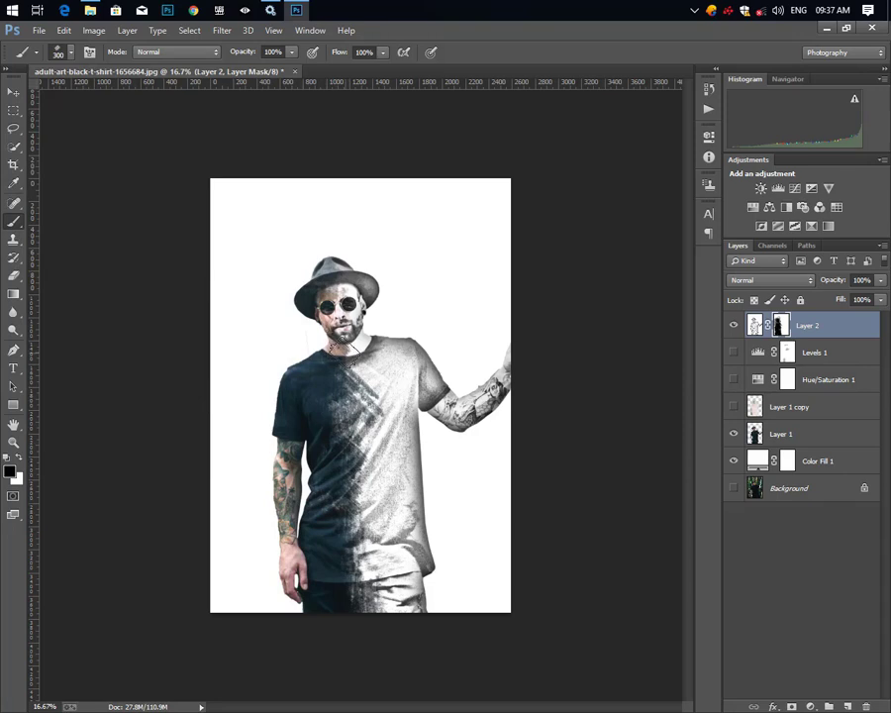
# - Rotate the brush tip angle and zoom in on the head and upper body
pyautogui.click(68, 57)
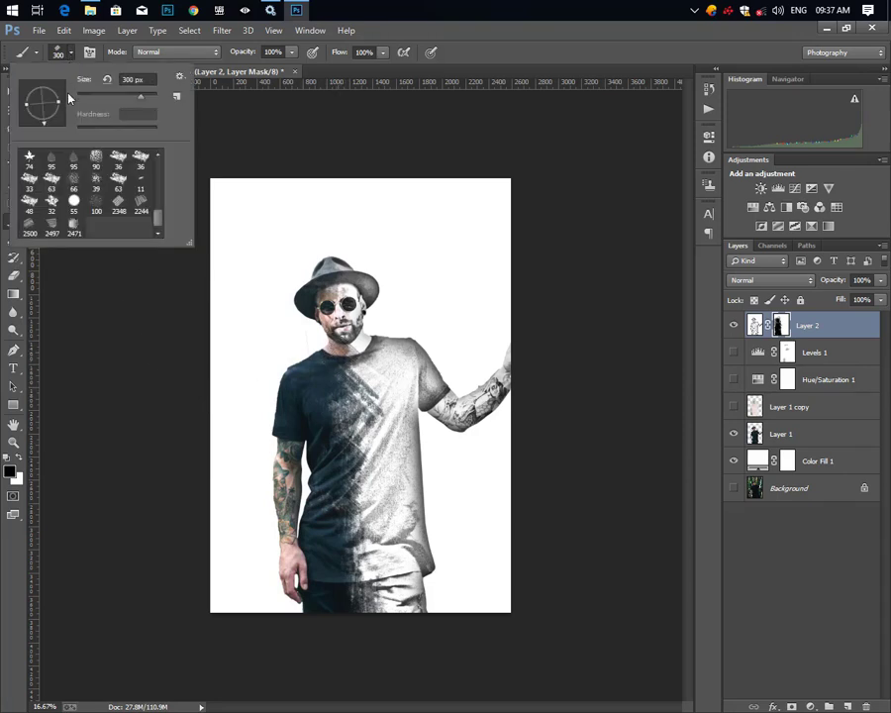
pyautogui.moveTo(52, 122); pyautogui.dragTo(22, 85)
pyautogui.press('Return')
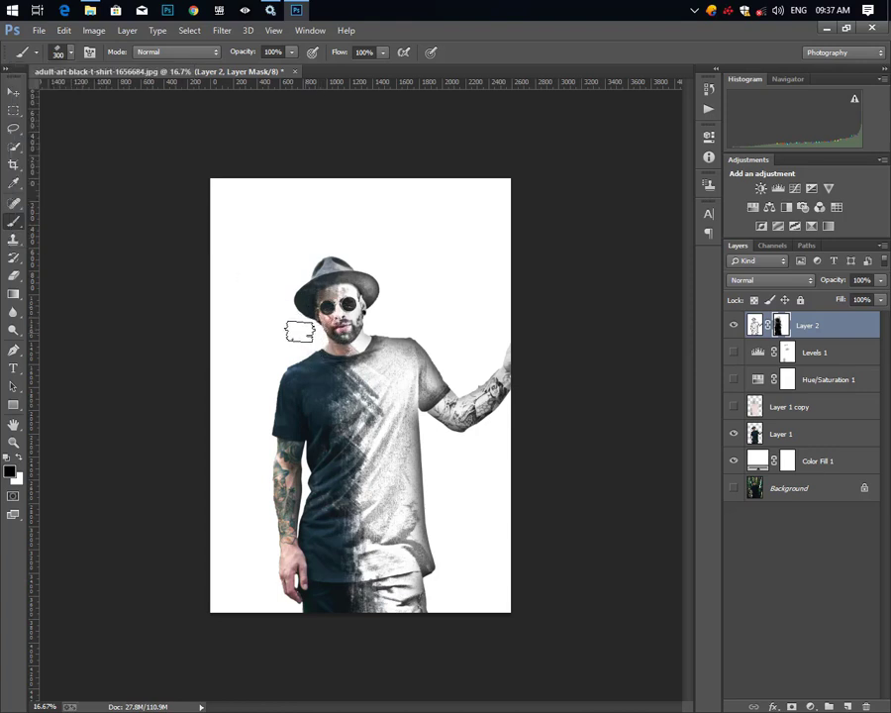
pyautogui.hotkey('ctrl', '+')
pyautogui.hotkey('ctrl', '+')
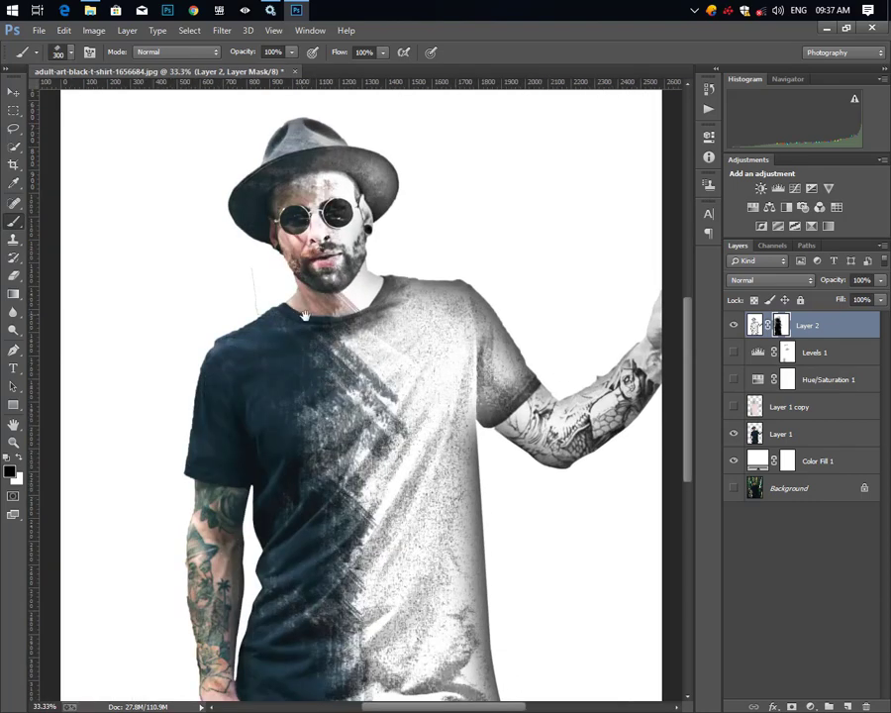
pyautogui.moveTo(291, 322); pyautogui.dragTo(346, 481)
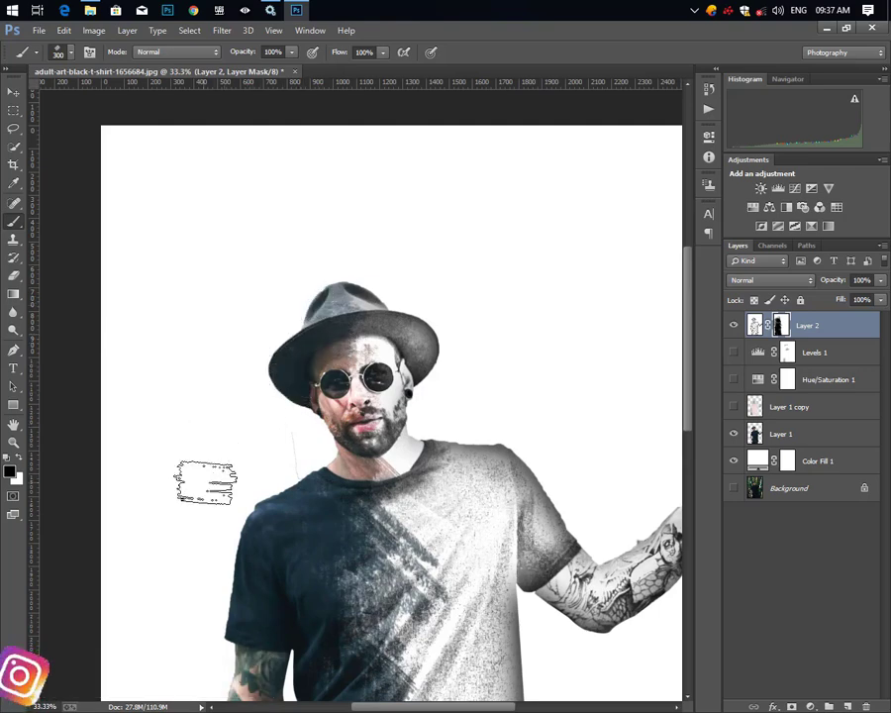
pyautogui.click(59, 52)
# - Stamp white 600 px dispersion streaks on the left shoulder and trouser hem, then shrink the brush to 100 px
pyautogui.doubleClick(77, 154)
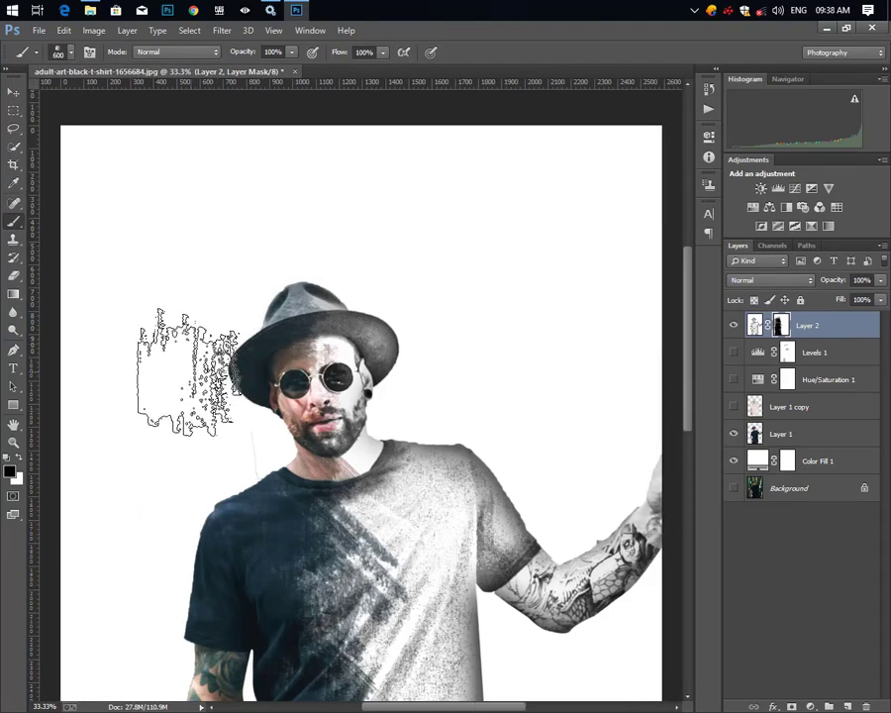
pyautogui.press('x')
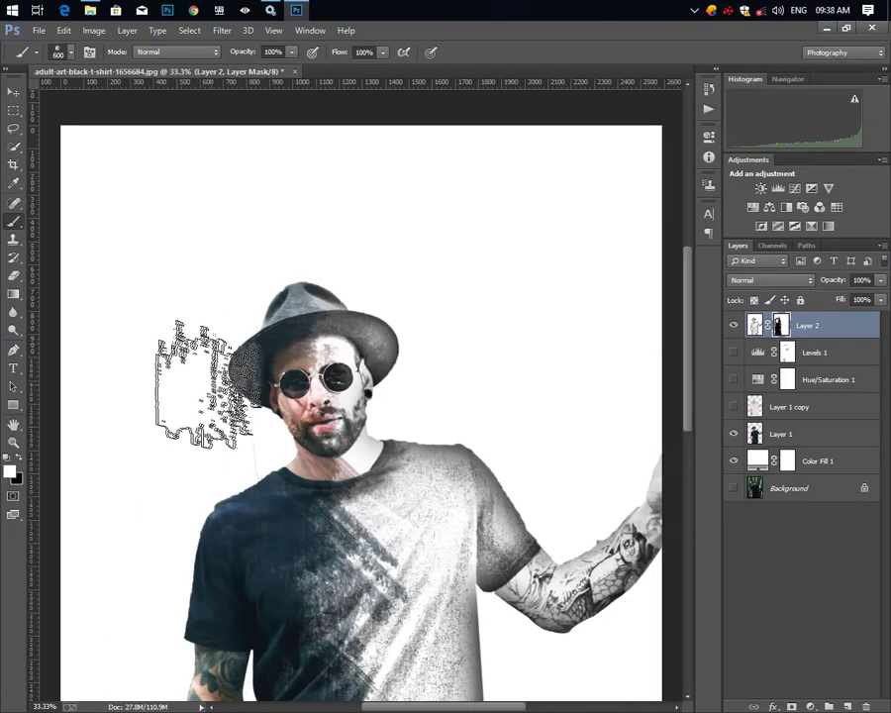
pyautogui.click(173, 540)
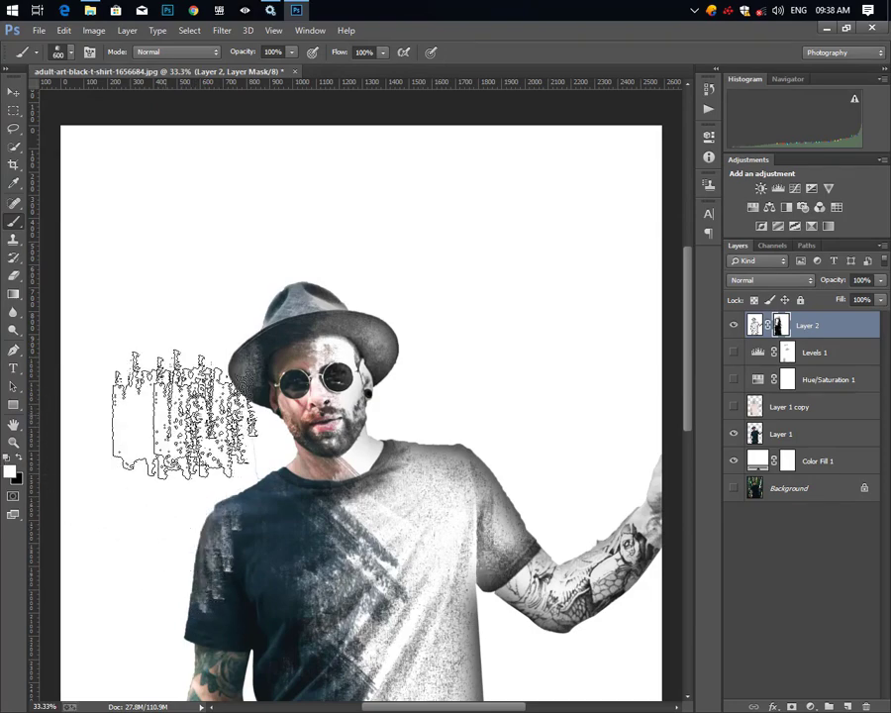
pyautogui.moveTo(537, 373); pyautogui.dragTo(548, 16)
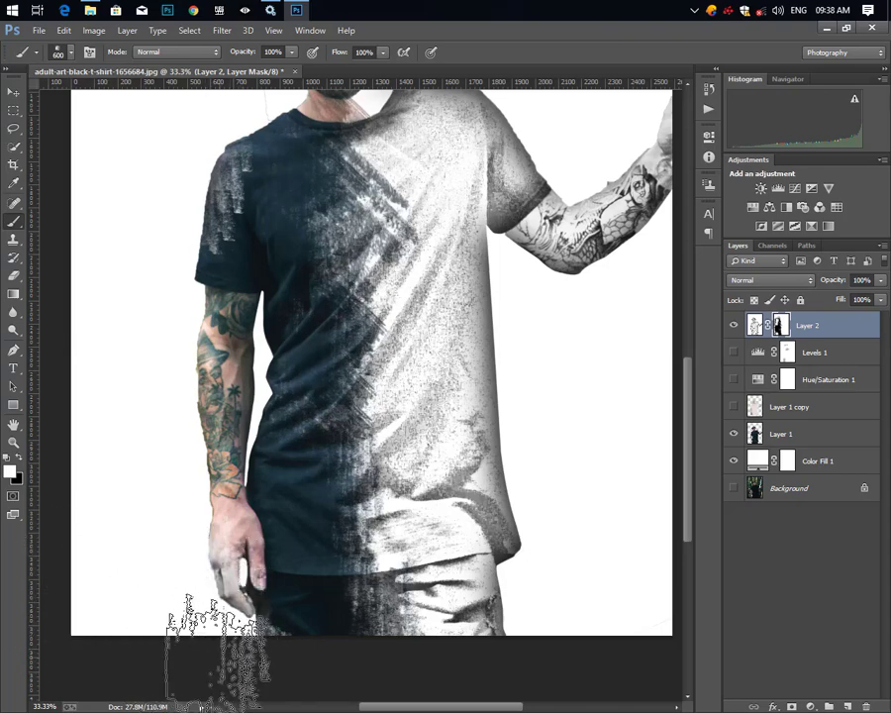
pyautogui.click(298, 674)
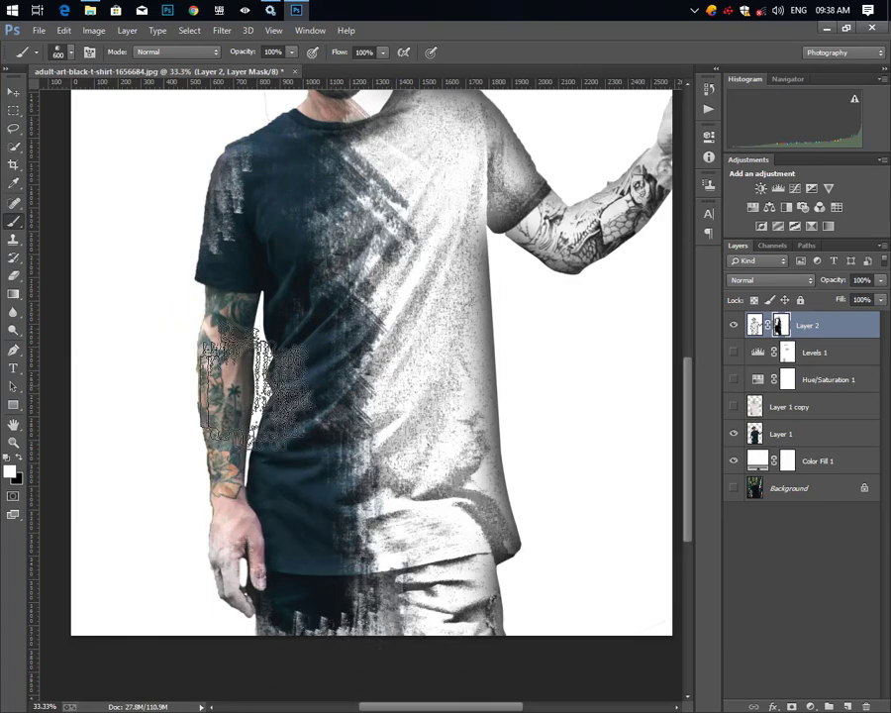
pyautogui.press('[')
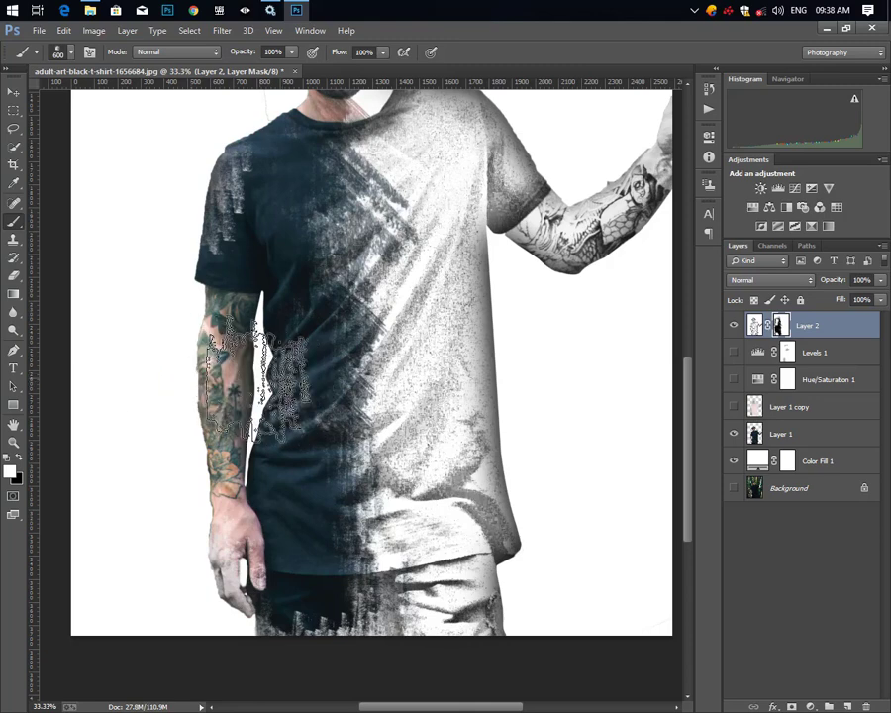
pyautogui.press('[')
pyautogui.press('[')
pyautogui.press('[')
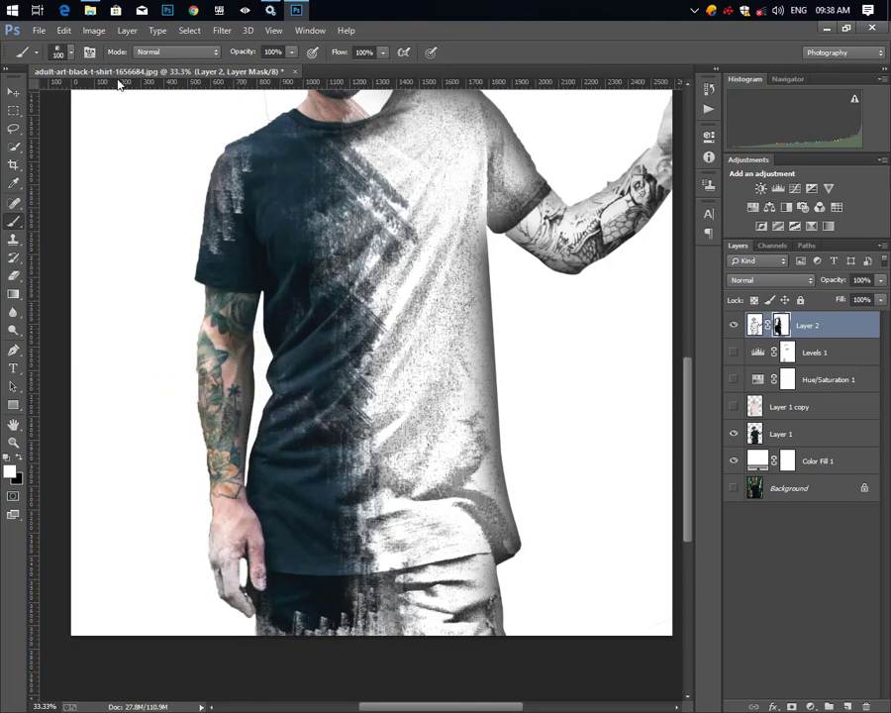
pyautogui.click(69, 53)
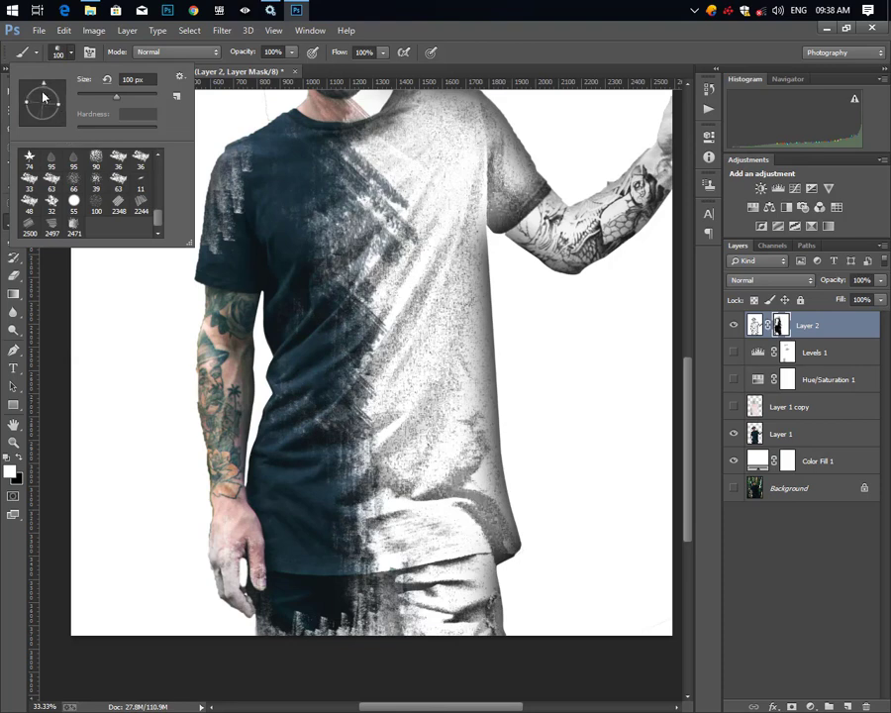
# - At 50% zoom, paint sketch back onto the left cheek and temple with a 90 px brush
pyautogui.press('Escape')
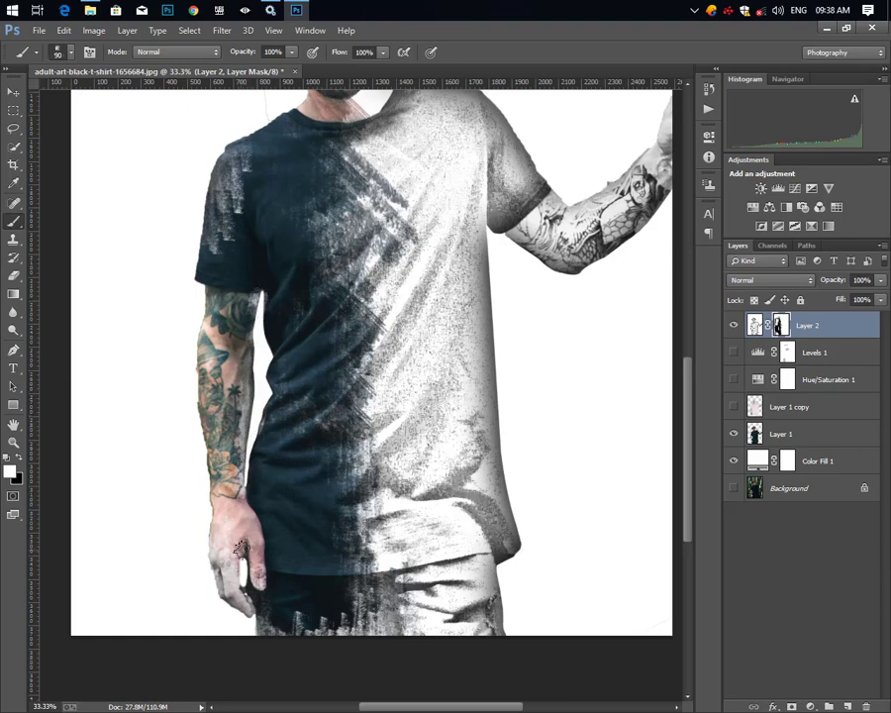
pyautogui.scroll(-2, 395, 454)
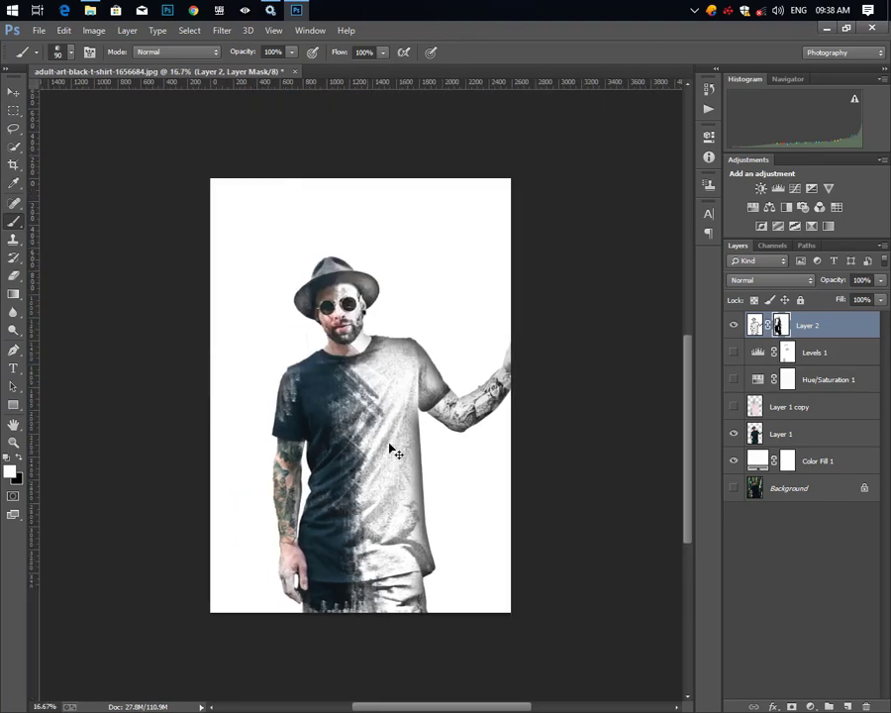
pyautogui.scroll(2, 484, 205)
pyautogui.scroll(1, 515, 380)
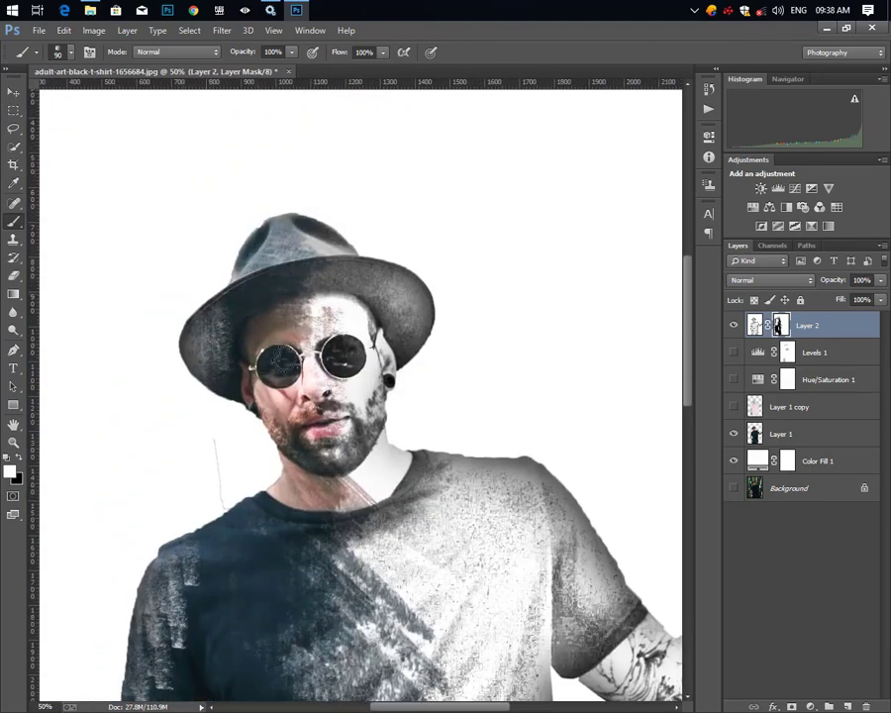
pyautogui.moveTo(268, 322); pyautogui.dragTo(254, 342)
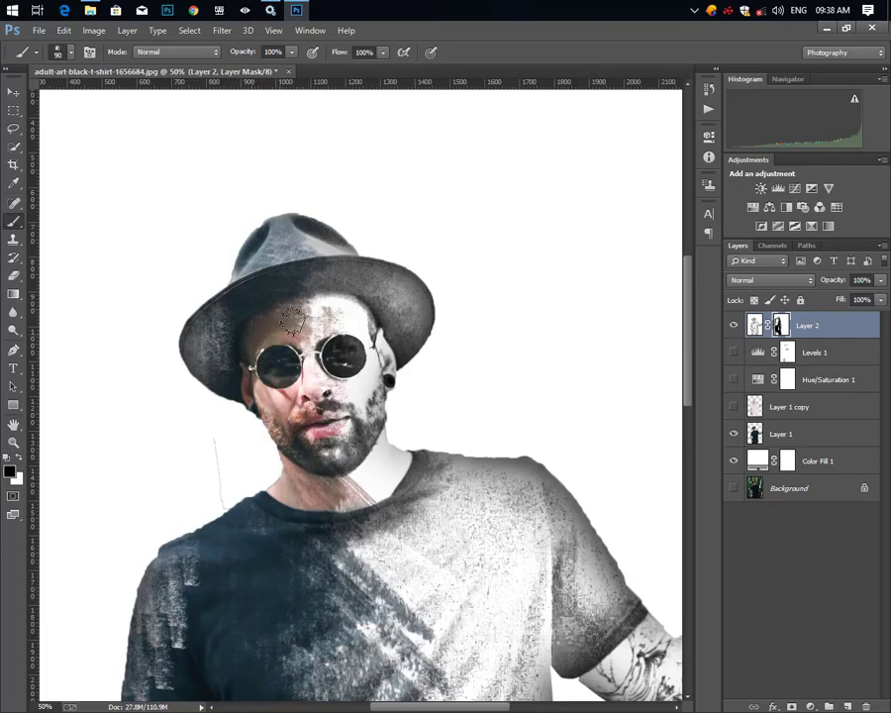
pyautogui.click(66, 52)
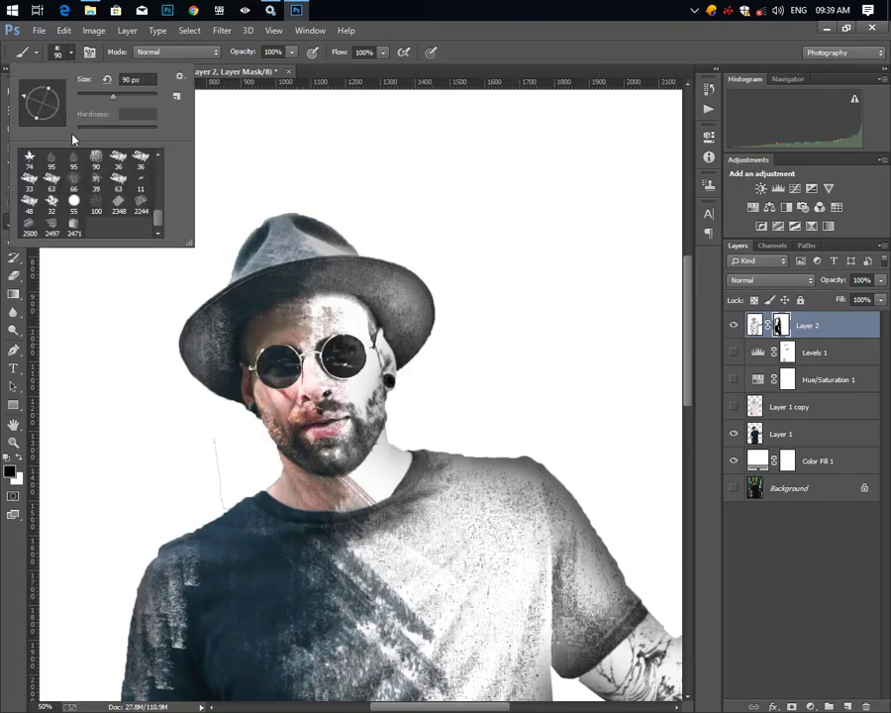
# - Switch to the 2497 sketch brush preset and size it to 175 px
pyautogui.click(59, 228)
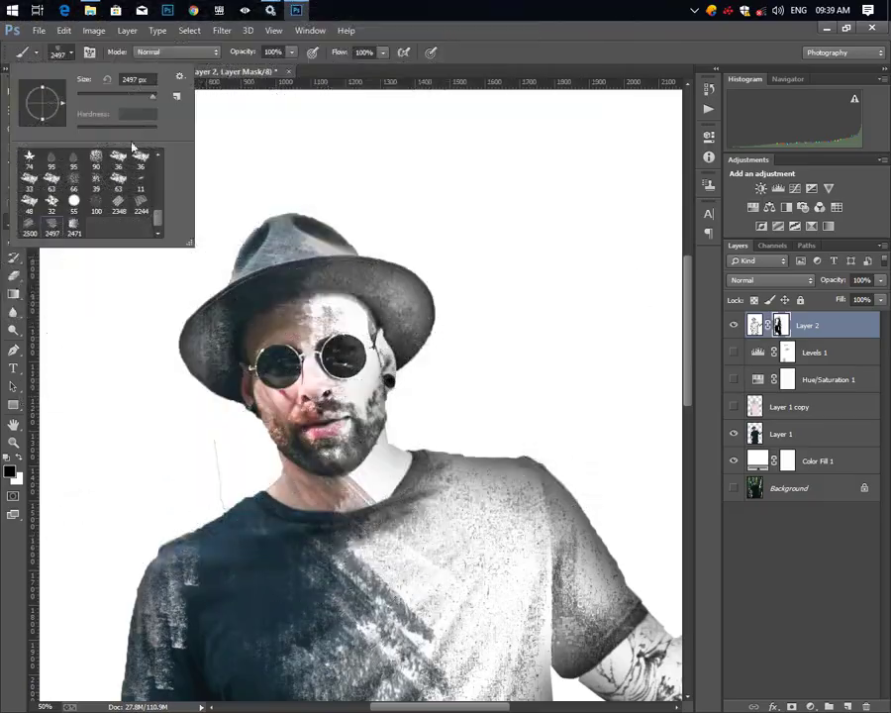
pyautogui.press('Return')
pyautogui.press('[')
pyautogui.press('[')
pyautogui.press('[')
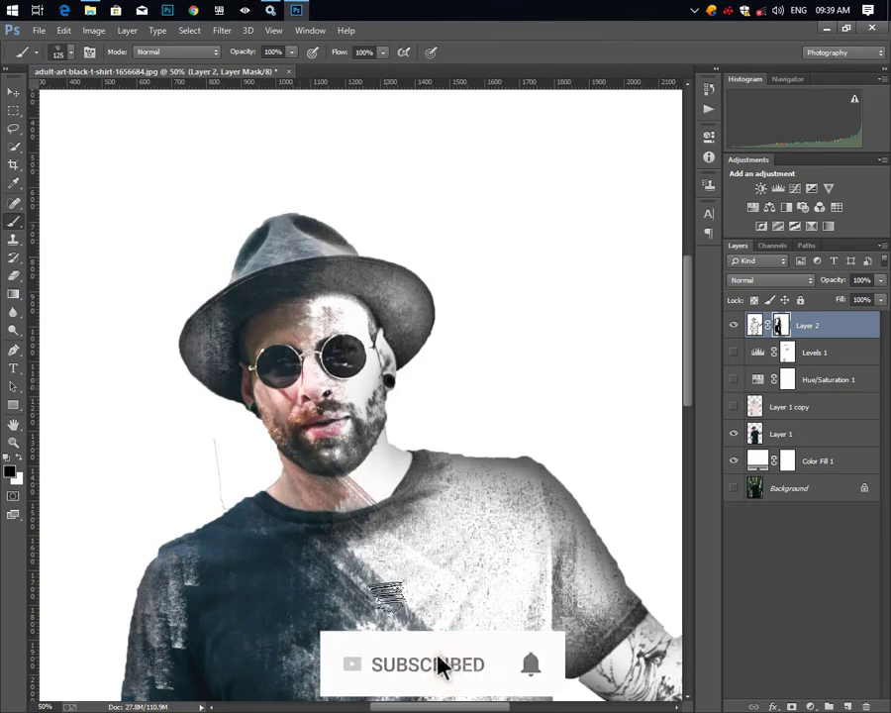
pyautogui.press(']')
pyautogui.press(']')
pyautogui.scroll(-5, 386, 595)
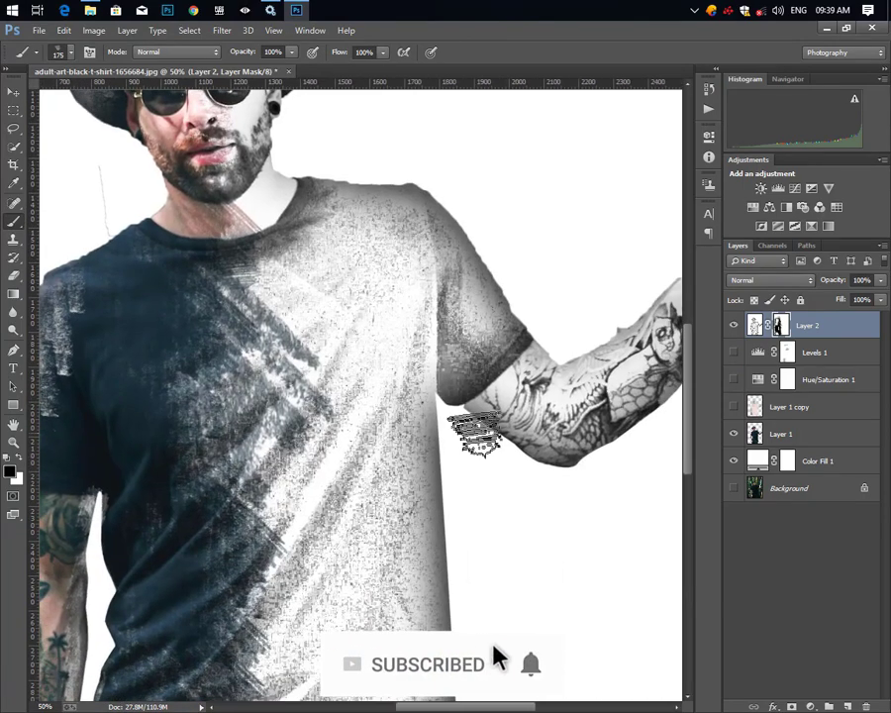
pyautogui.click(59, 51)
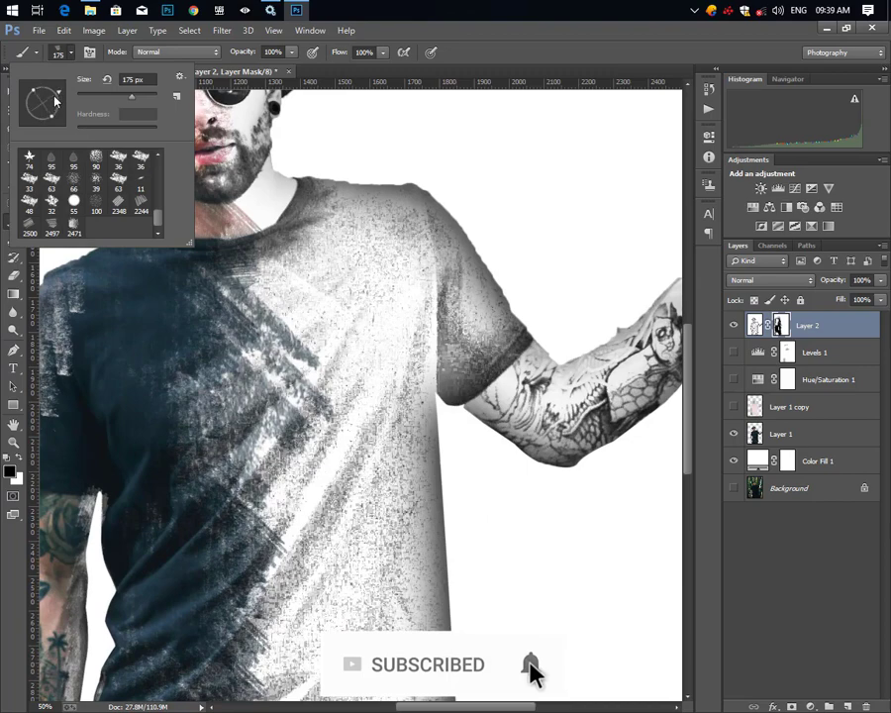
pyautogui.press('Escape')
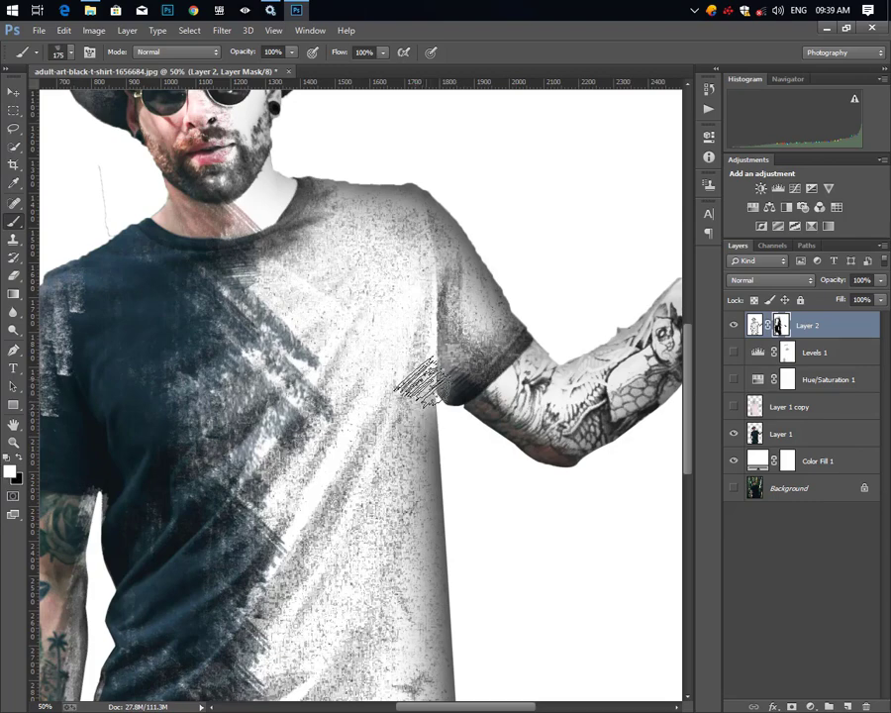
# - Add hatch strokes to Layer 2's mask near the hat and face
pyautogui.hotkey('ctrl', '-')
pyautogui.hotkey('ctrl', '-')
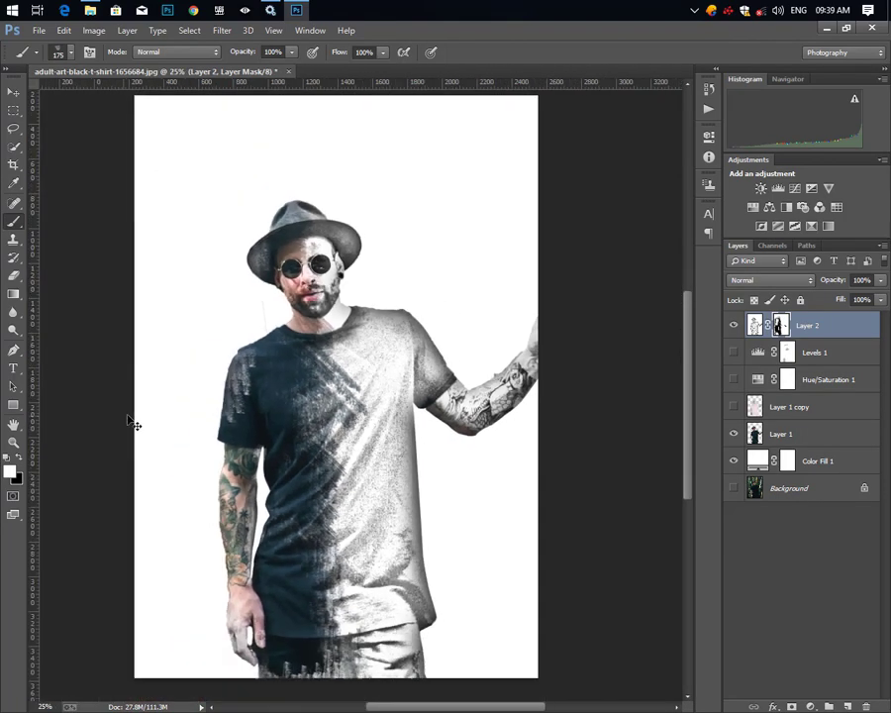
pyautogui.scroll(2, 134, 424)
pyautogui.scroll(1, 133, 424)
pyautogui.scroll(1, 133, 418)
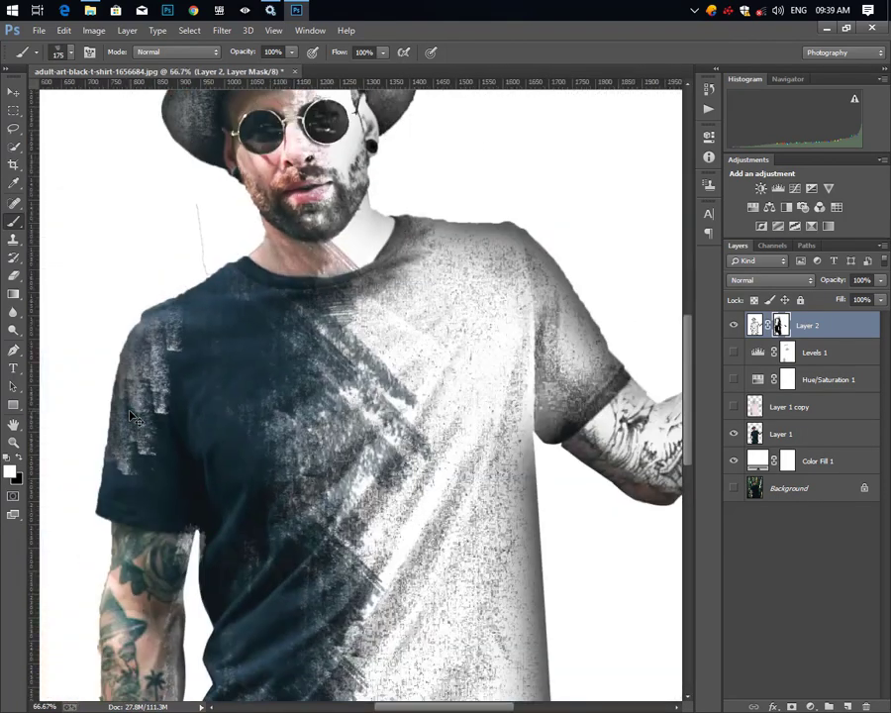
pyautogui.scroll(-2, 132, 417)
pyautogui.scroll(-1, 132, 417)
pyautogui.scroll(-1, 132, 417)
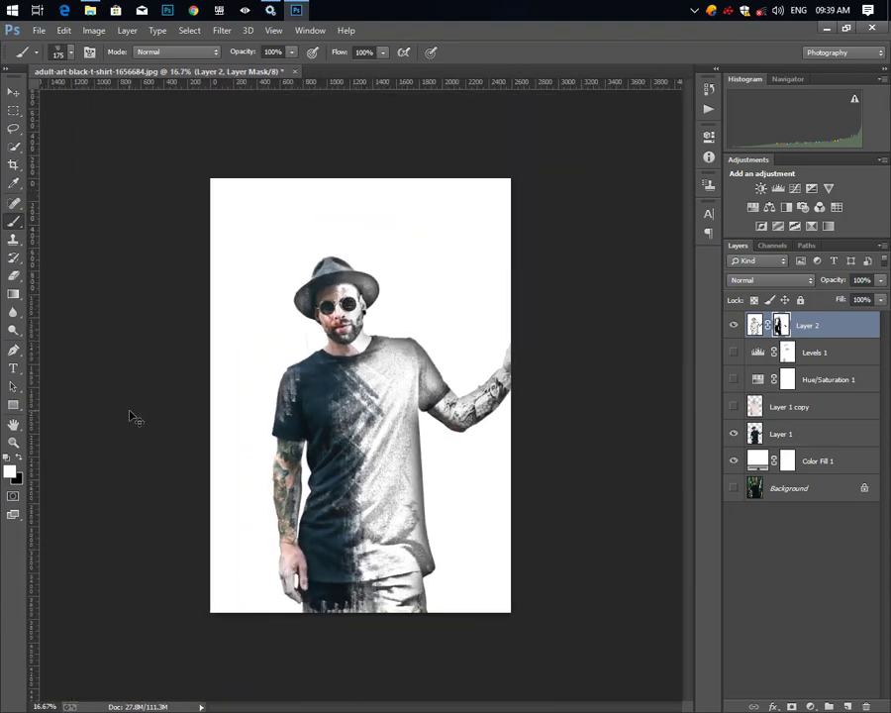
pyautogui.scroll(1, 130, 414)
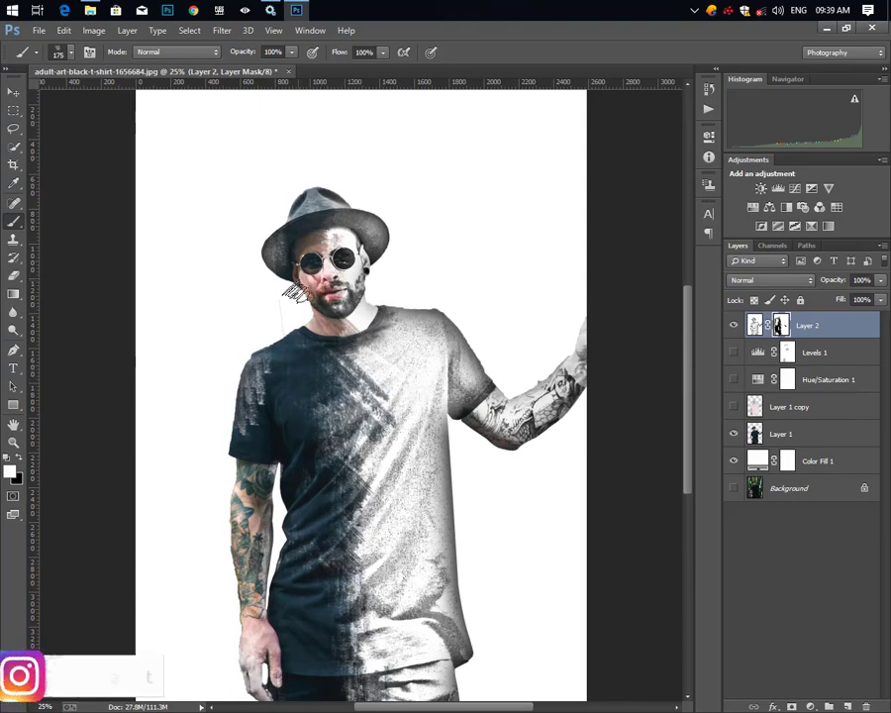
pyautogui.scroll(1, 282, 280)
pyautogui.scroll(2, 282, 279)
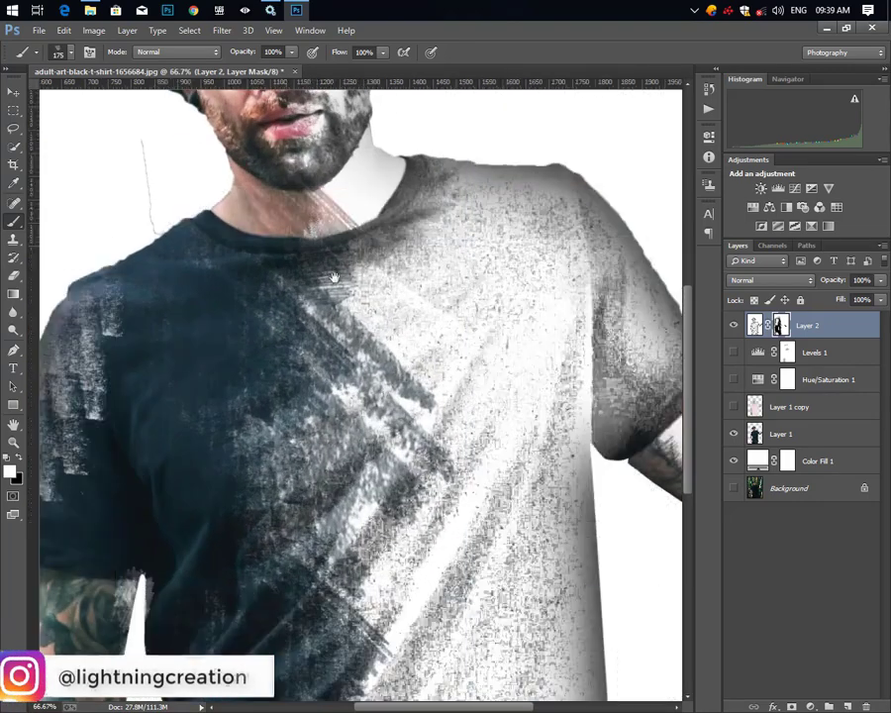
pyautogui.moveTo(283, 265); pyautogui.dragTo(460, 491)
pyautogui.moveTo(307, 273)
pyautogui.mouseDown()
pyautogui.moveTo(371, 232)
pyautogui.moveTo(392, 283)
pyautogui.moveTo(372, 232)
pyautogui.moveTo(381, 283)
pyautogui.mouseUp()
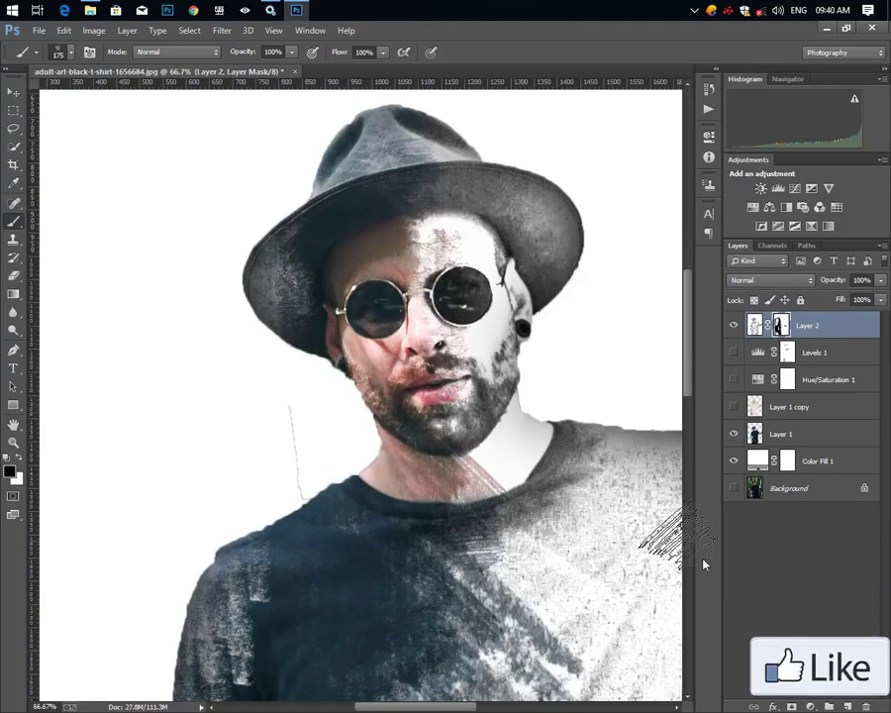
# - Stamp all visible layers into a new Layer 3 and open the Camera Raw Filter on it
pyautogui.hotkey('ctrl', '-')
pyautogui.hotkey('ctrl', '-')
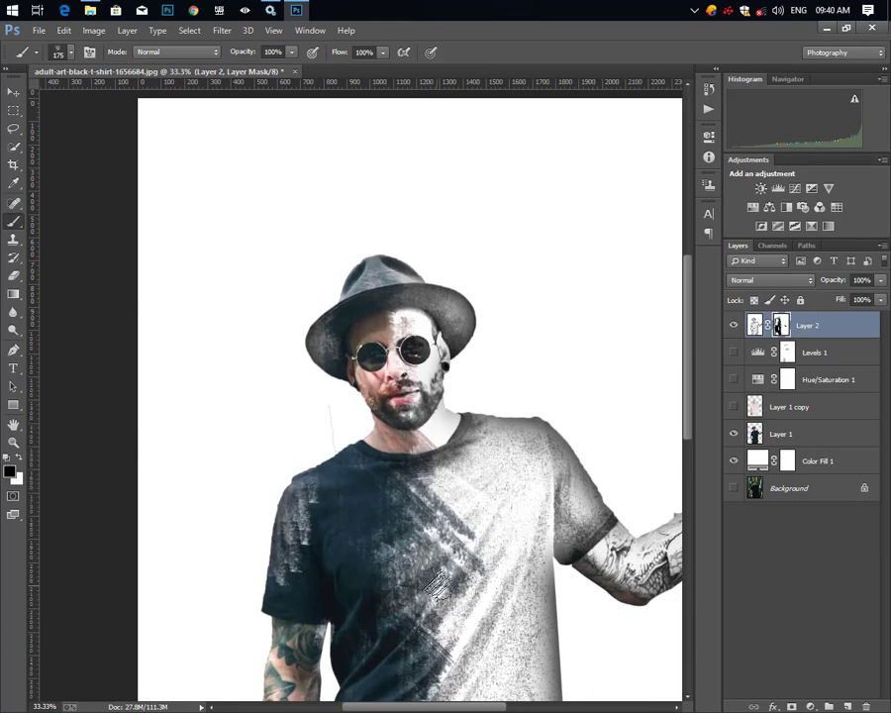
pyautogui.scroll(-5, 428, 594)
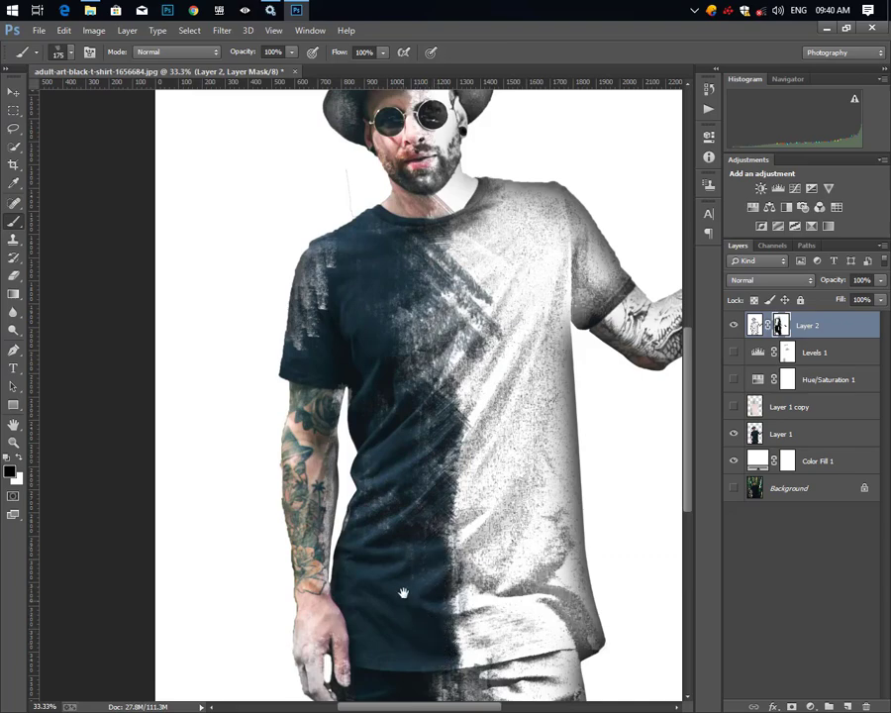
pyautogui.scroll(-5, 406, 396)
pyautogui.moveTo(401, 343); pyautogui.dragTo(402, 346)
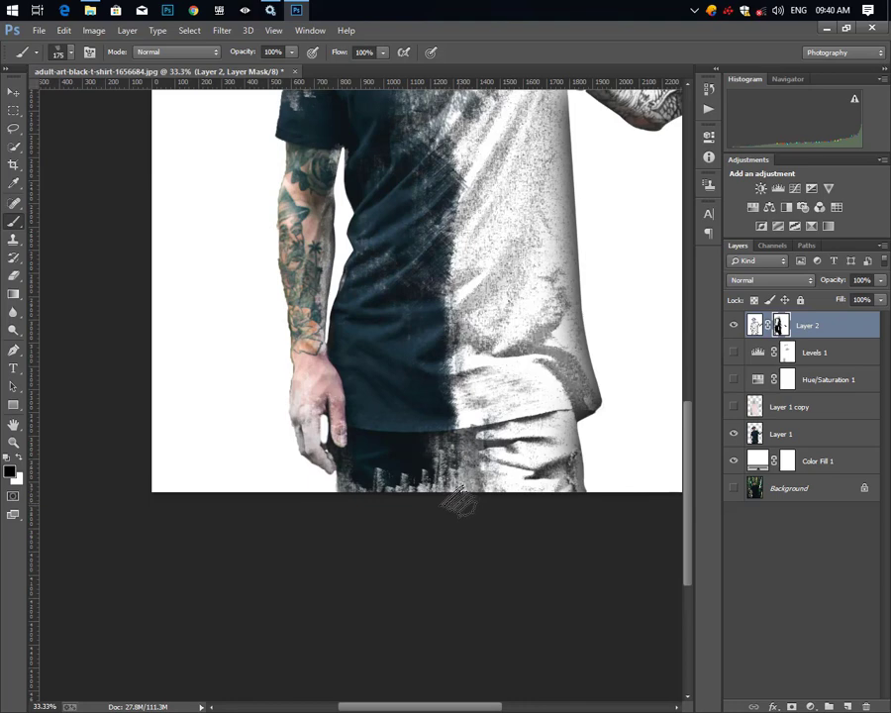
pyautogui.scroll(-1, 459, 502)
pyautogui.scroll(-1, 459, 502)
pyautogui.scroll(-1, 458, 502)
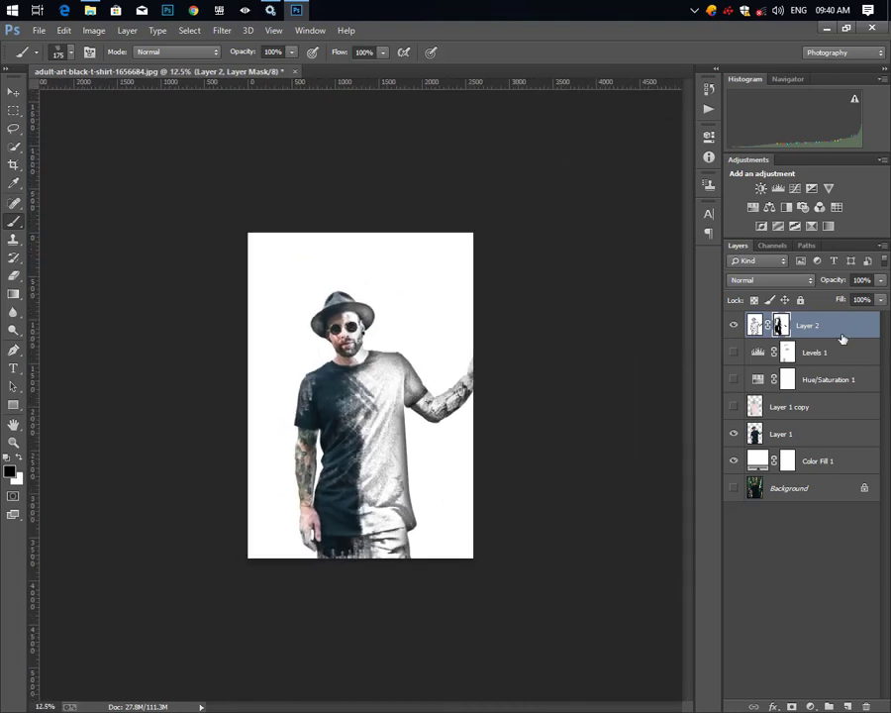
pyautogui.hotkey('ctrl', '2')
pyautogui.hotkey('ctrl', 'alt', 'shift', 'e')
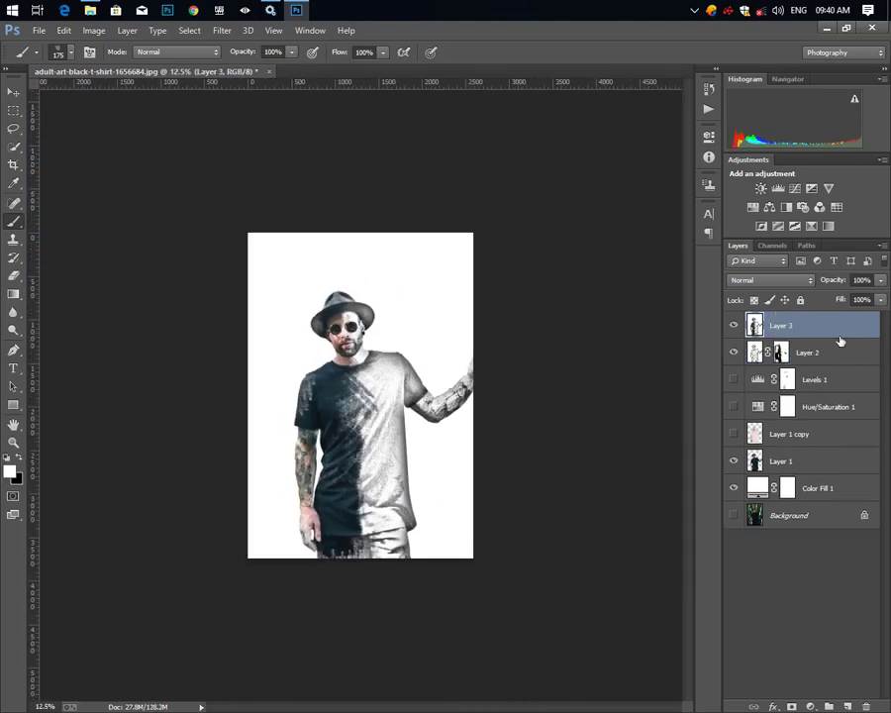
pyautogui.click(222, 29)
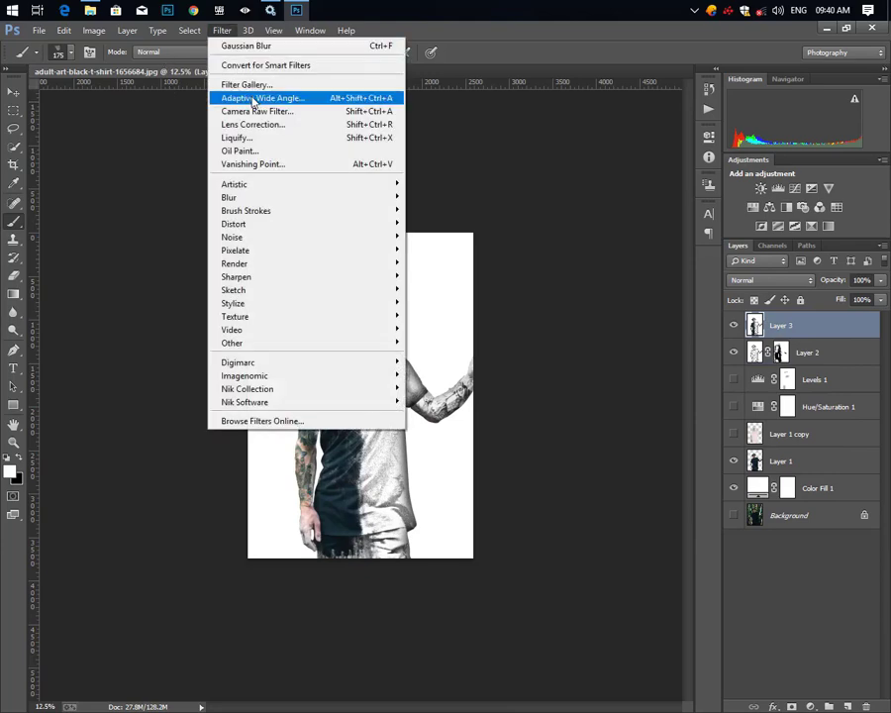
pyautogui.click(259, 111)
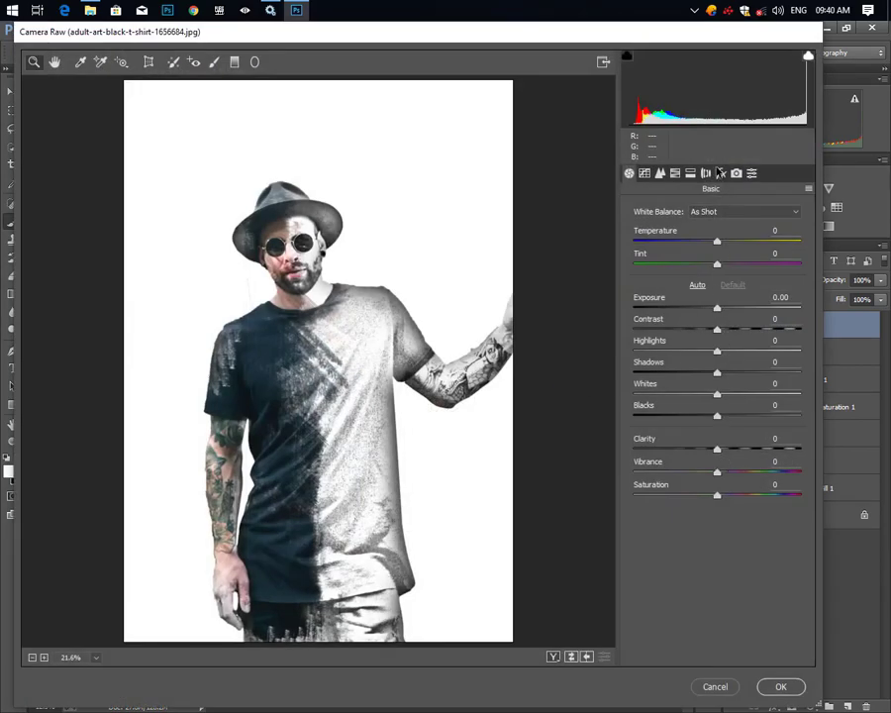
# - In Camera Raw, set post-crop vignette Amount -68, Feather 76 and Clarity +14, then apply
pyautogui.click(721, 173)
pyautogui.moveTo(717, 406)
pyautogui.mouseDown()
pyautogui.moveTo(649, 405)
pyautogui.moveTo(661, 408)
pyautogui.mouseUp()
pyautogui.moveTo(738, 475); pyautogui.dragTo(759, 472)
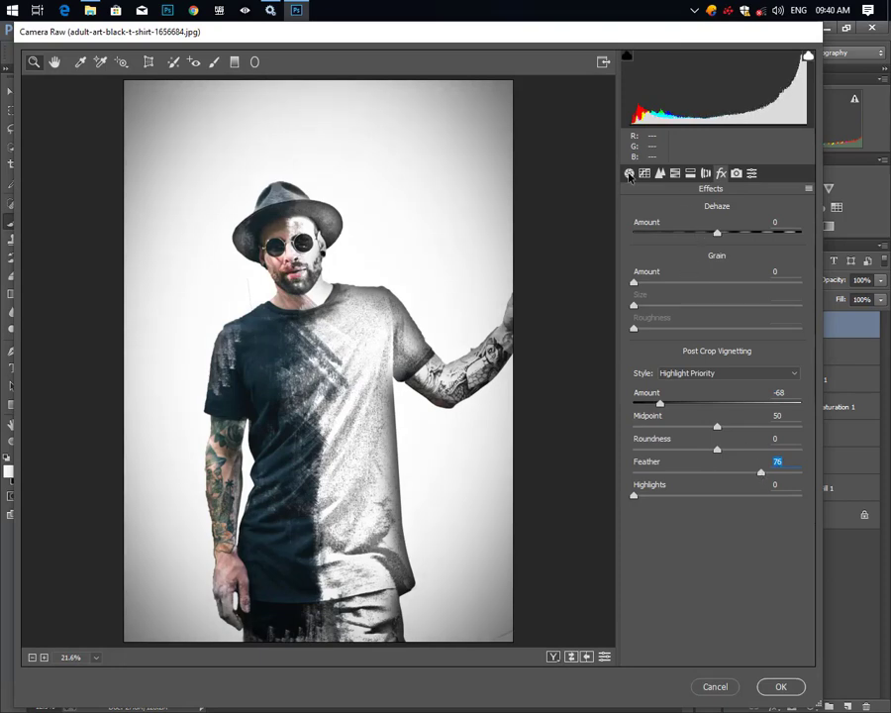
pyautogui.click(629, 175)
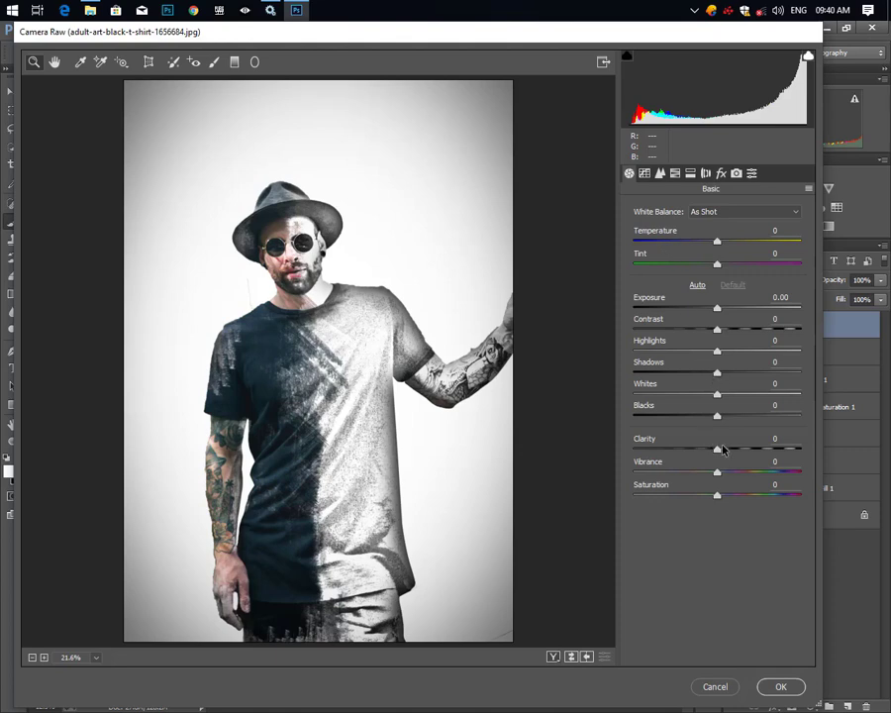
pyautogui.moveTo(723, 450)
pyautogui.mouseDown()
pyautogui.moveTo(737, 452)
pyautogui.moveTo(730, 455)
pyautogui.mouseUp()
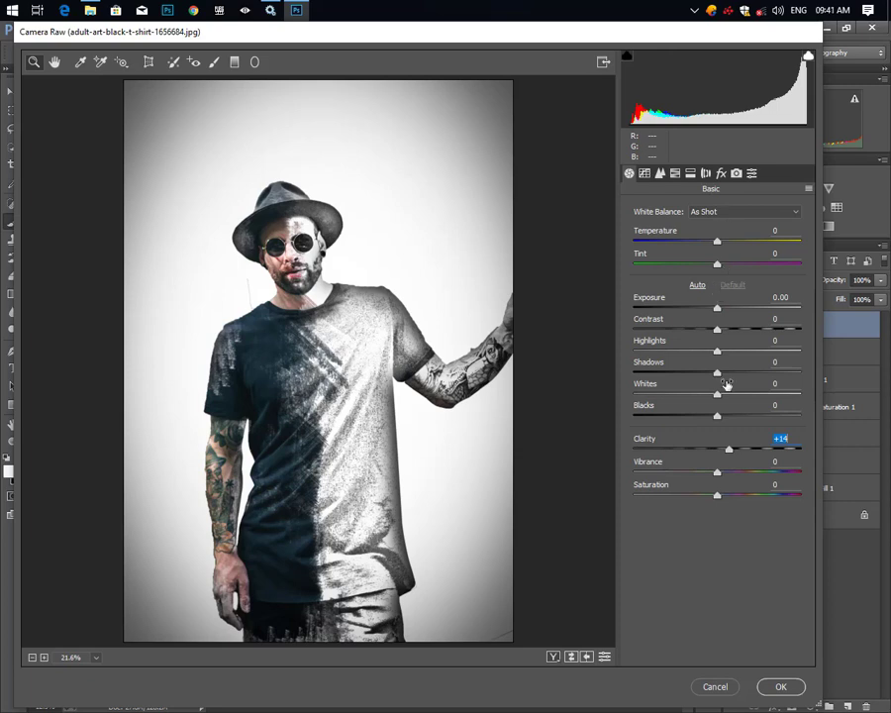
pyautogui.click(790, 690)
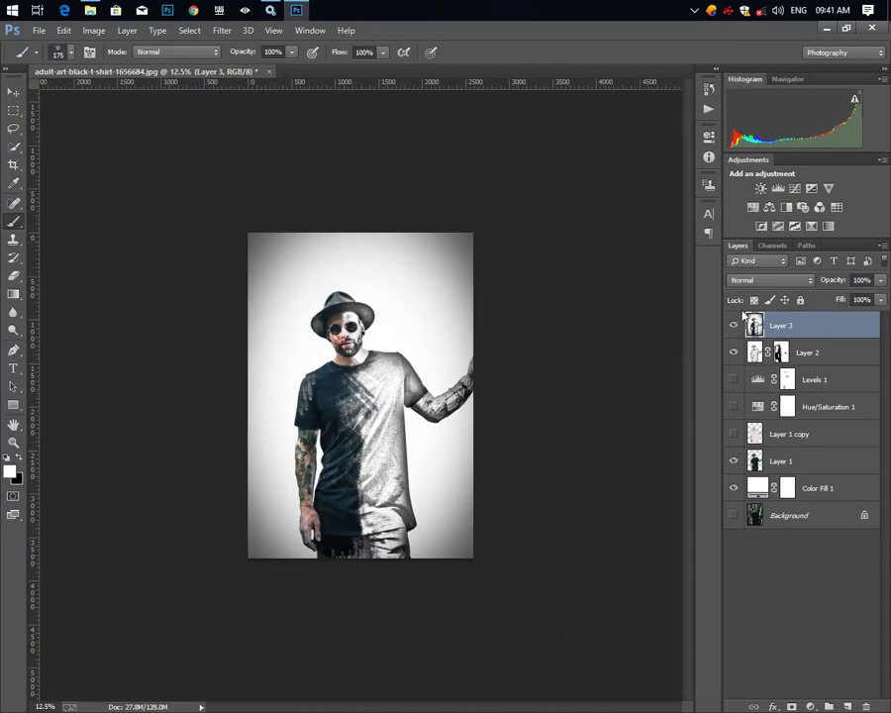
# - Zoom in and out to inspect the finished half-sketch, half-colour vignetted portrait
pyautogui.hotkey('ctrl', '+')
pyautogui.hotkey('ctrl', '+')
pyautogui.hotkey('ctrl', '+')
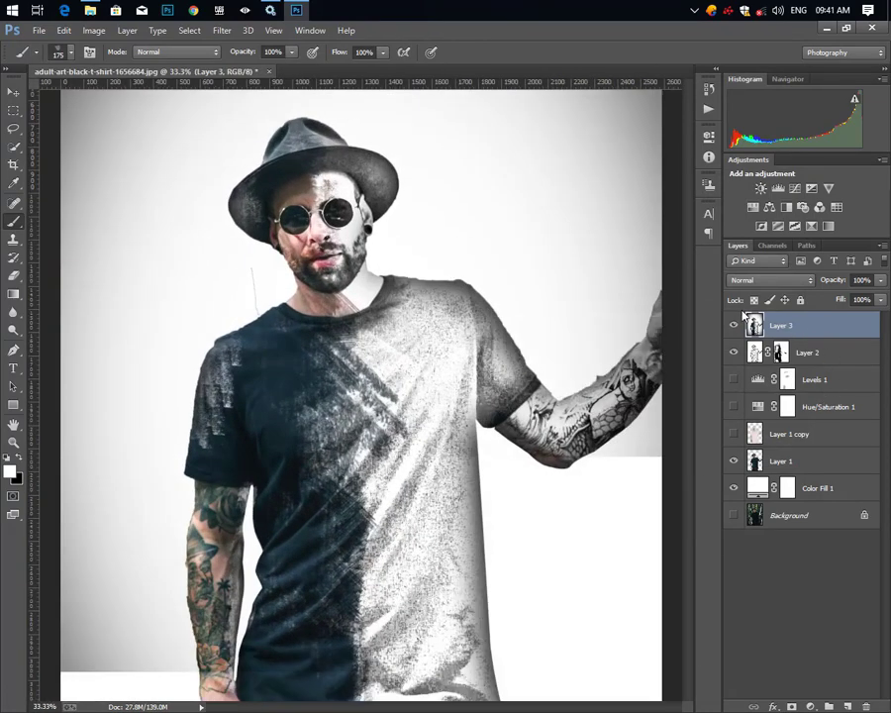
pyautogui.hotkey('ctrl', '-')
pyautogui.hotkey('ctrl', '+')
pyautogui.hotkey('ctrl', '-')
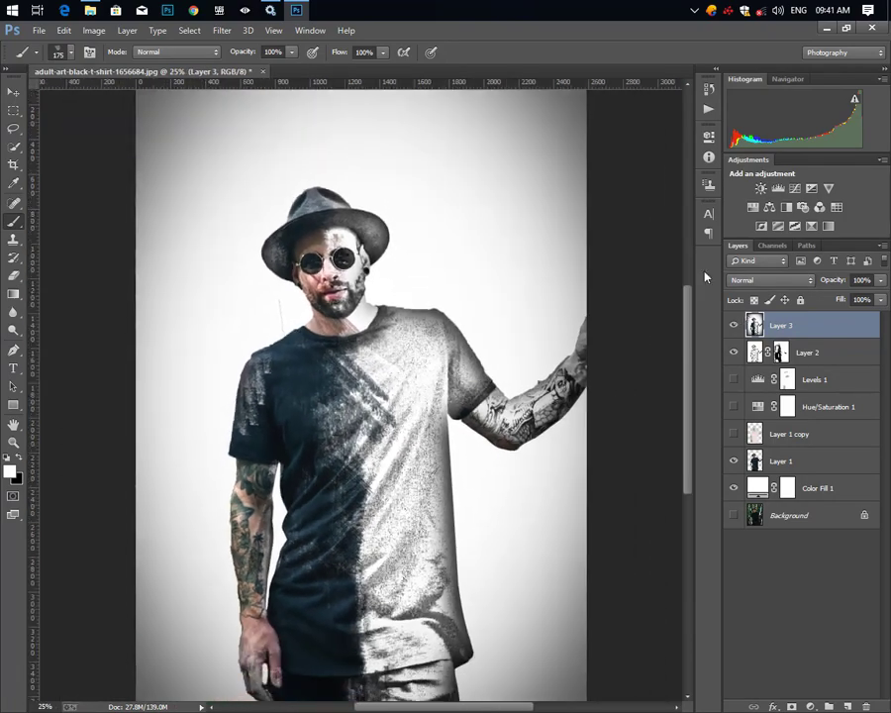